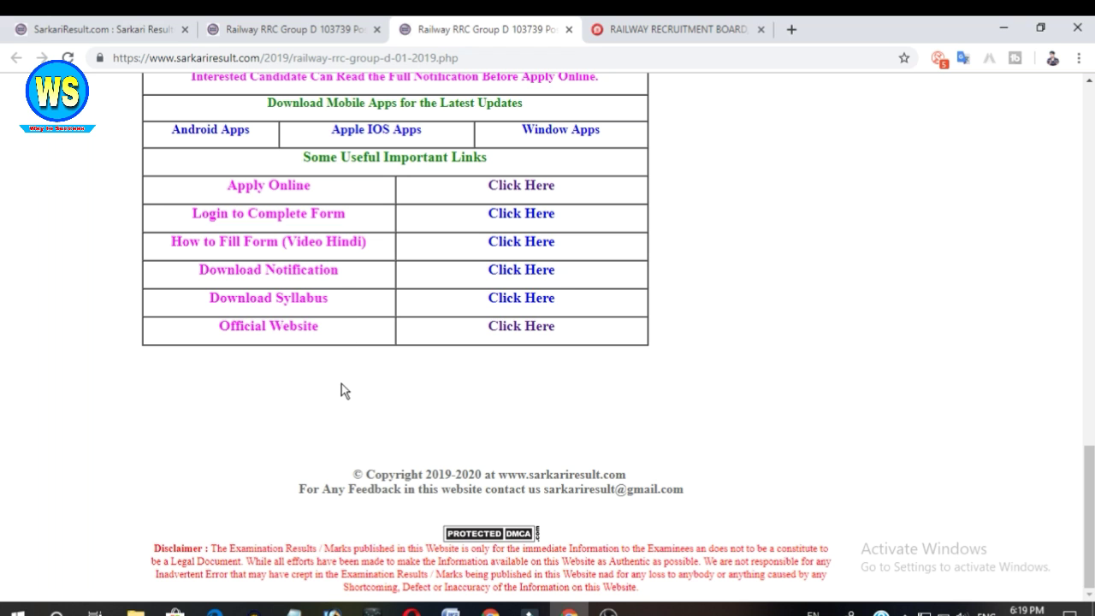
# Open the Apply Online link from the Railway RRC Group D 2019 page's useful links table.
pyautogui.press('Home')
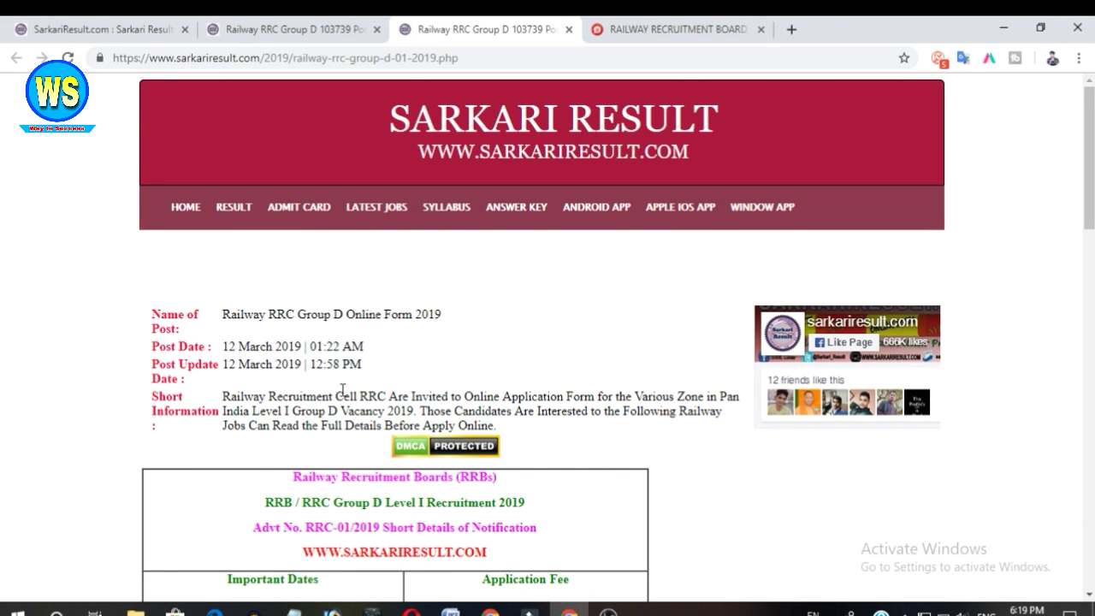
pyautogui.scroll(-10, 342, 392)
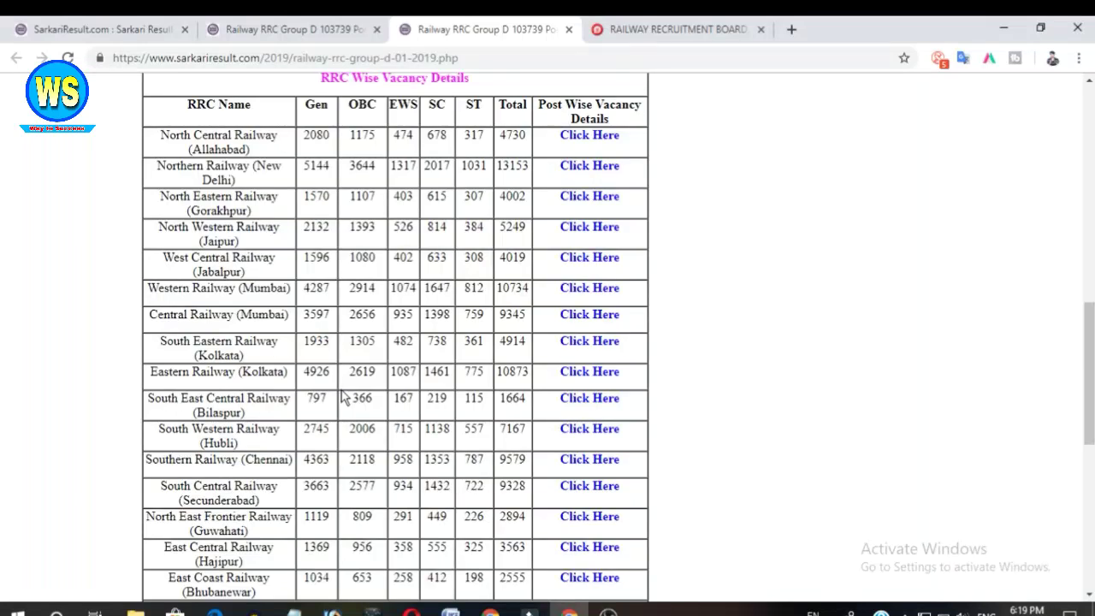
pyautogui.scroll(-10, 343, 398)
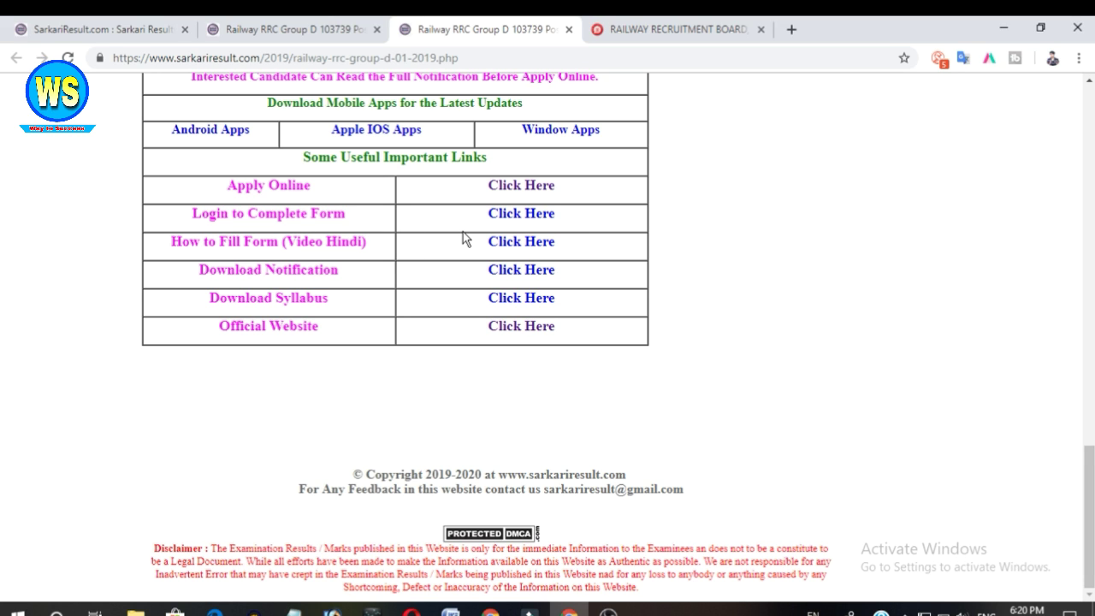
pyautogui.click(511, 192)
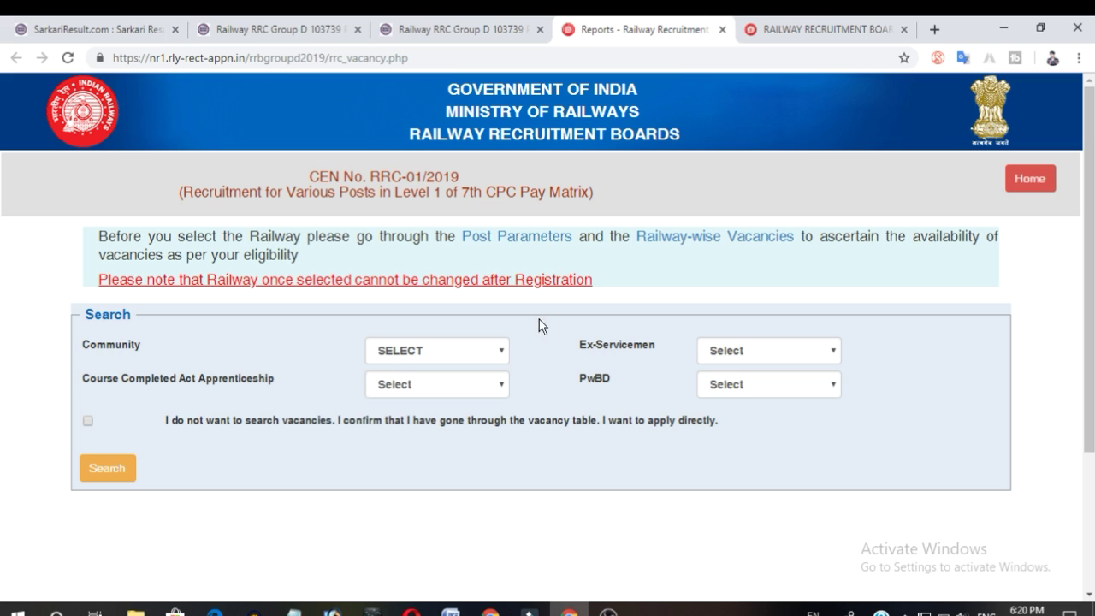
# Set the vacancy search filters: Community UR (UNRESERVED), Ex-Servicemen NO, Course Completed Act Apprenticeship NO, PwBD NO.
pyautogui.click(496, 352)
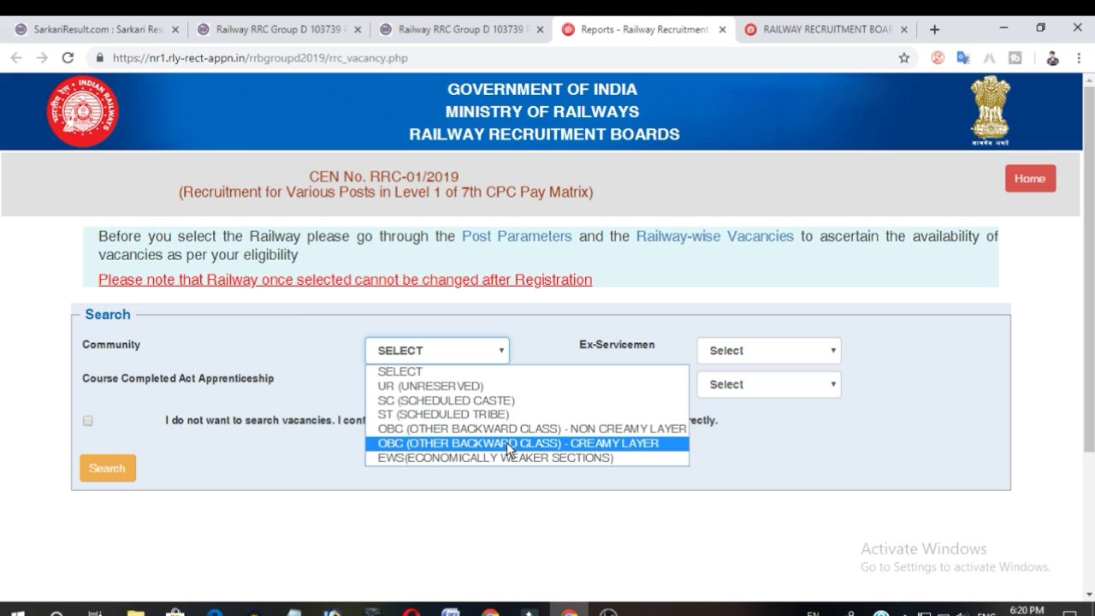
pyautogui.click(481, 389)
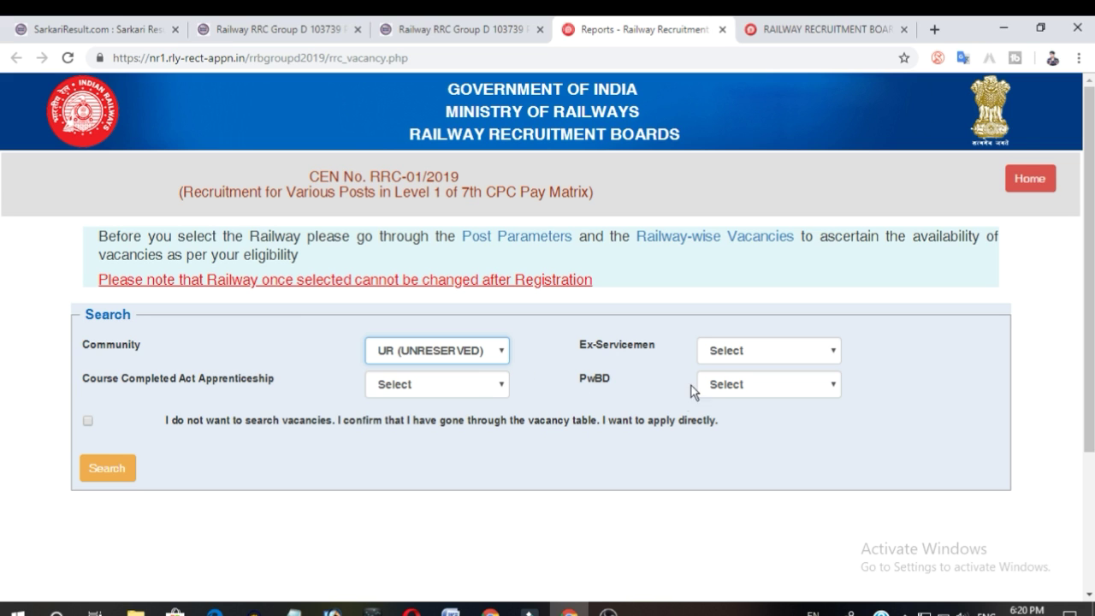
pyautogui.click(729, 355)
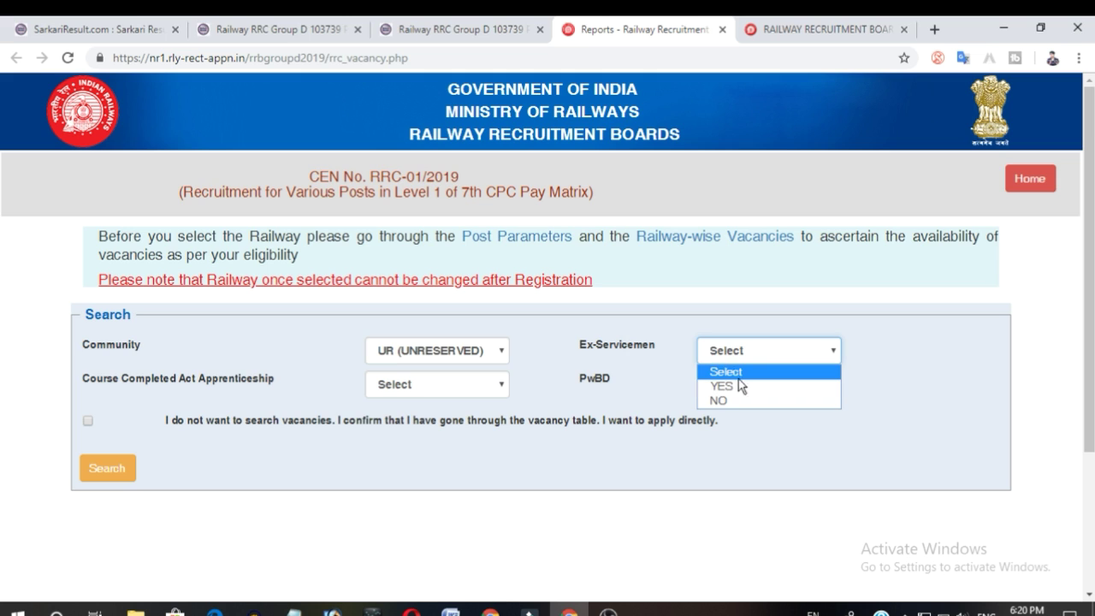
pyautogui.click(732, 402)
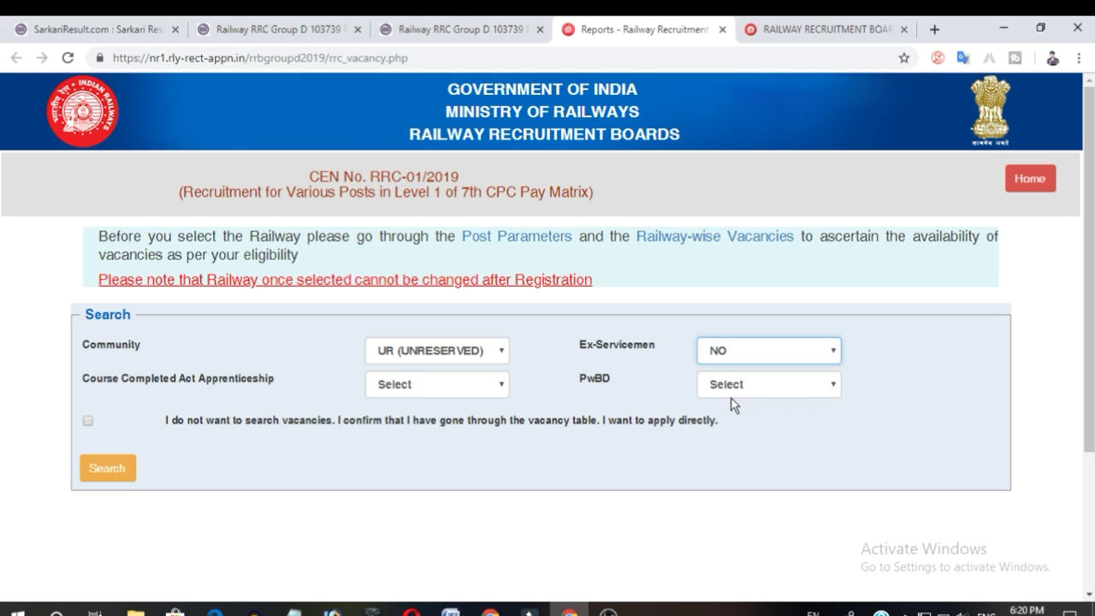
pyautogui.click(499, 383)
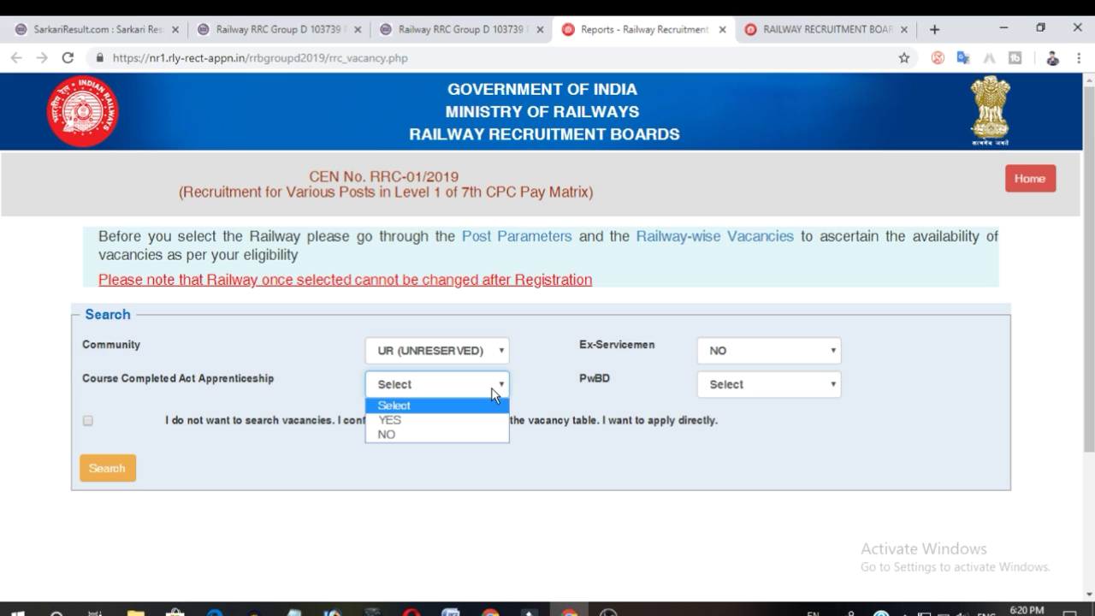
pyautogui.click(484, 433)
pyautogui.click(776, 395)
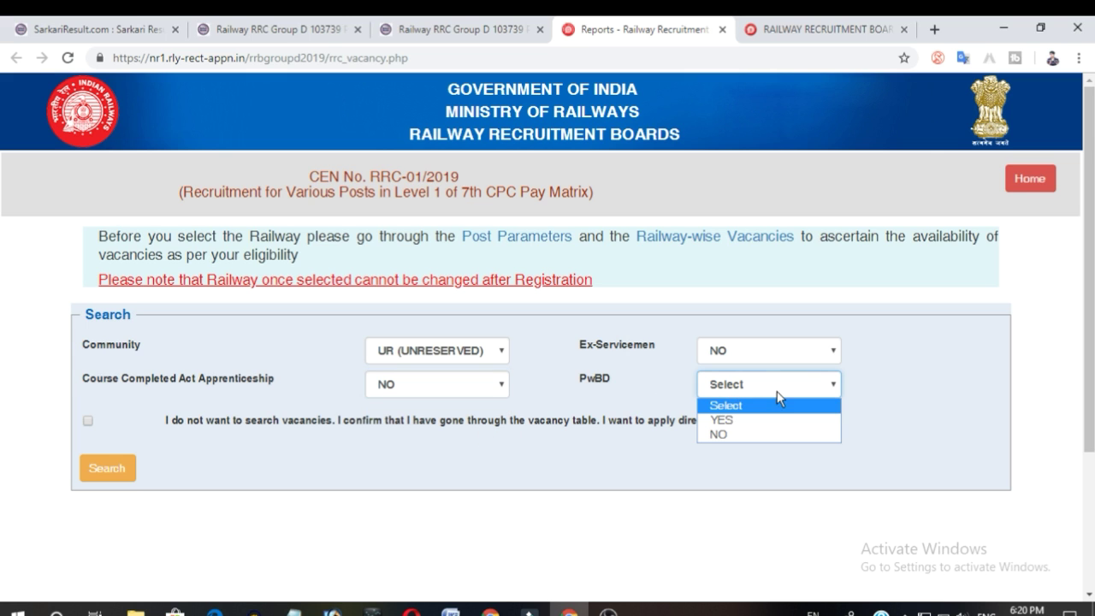
pyautogui.click(751, 436)
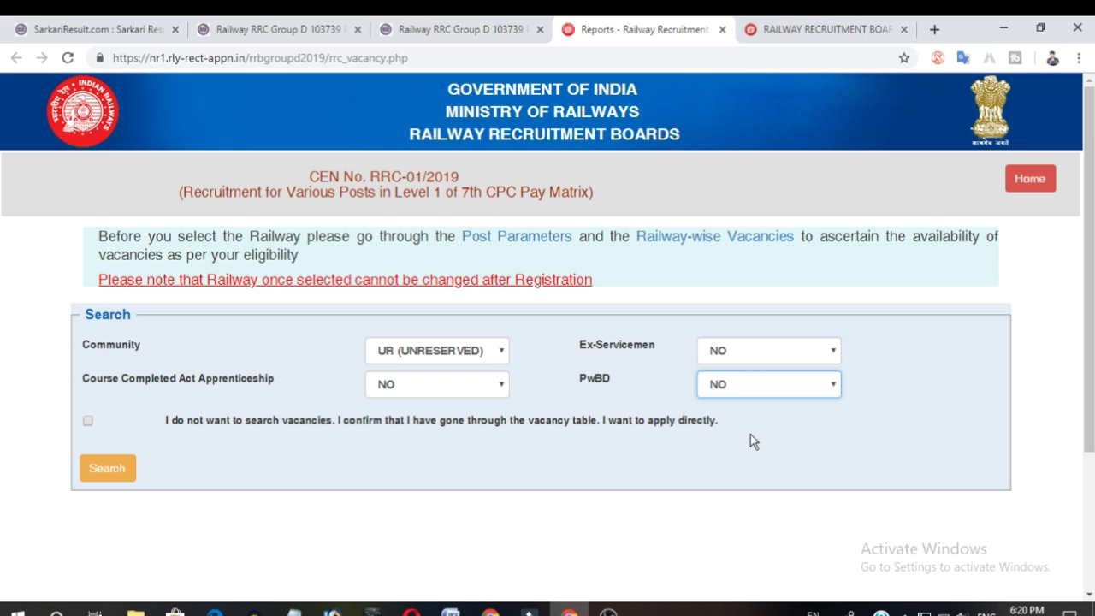
# Choose to apply directly without searching vacancies and select North Central Railway (ALLAHABAD) as the railway, confirming it.
pyautogui.click(91, 424)
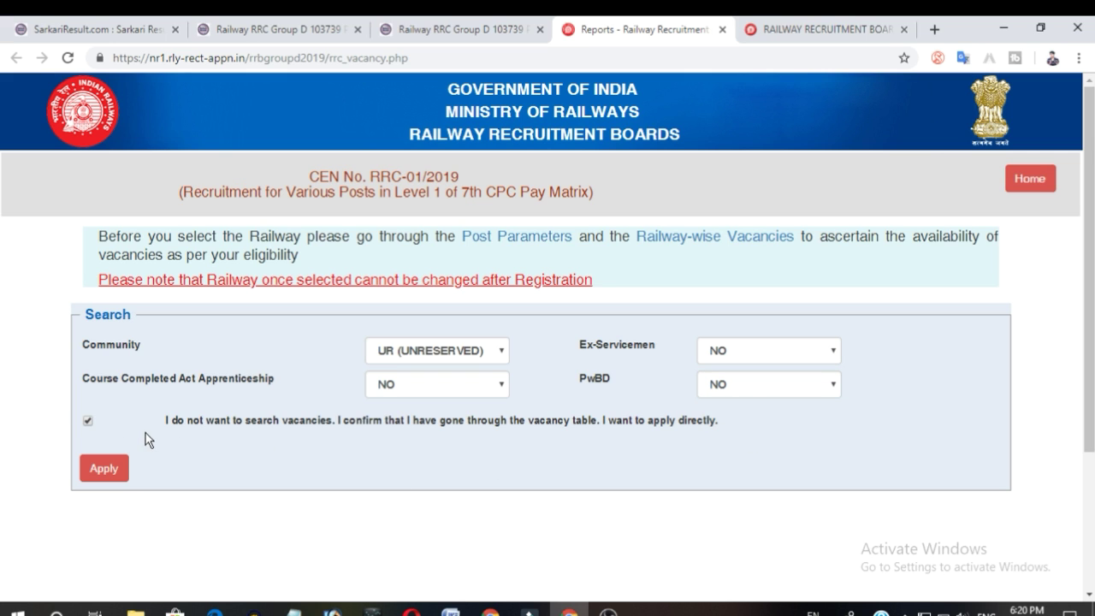
pyautogui.click(101, 469)
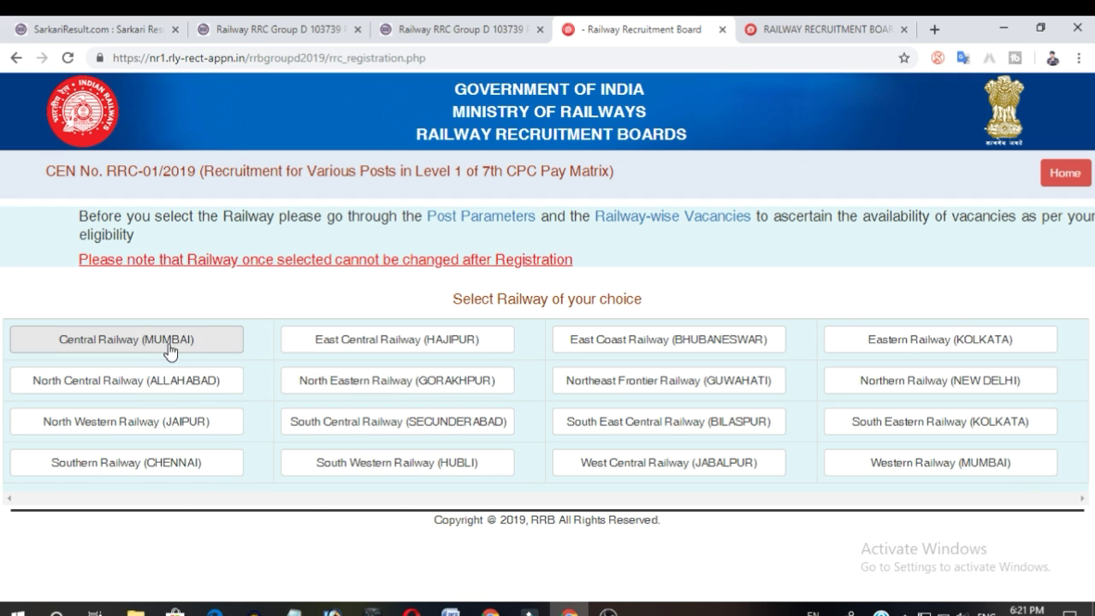
pyautogui.click(158, 391)
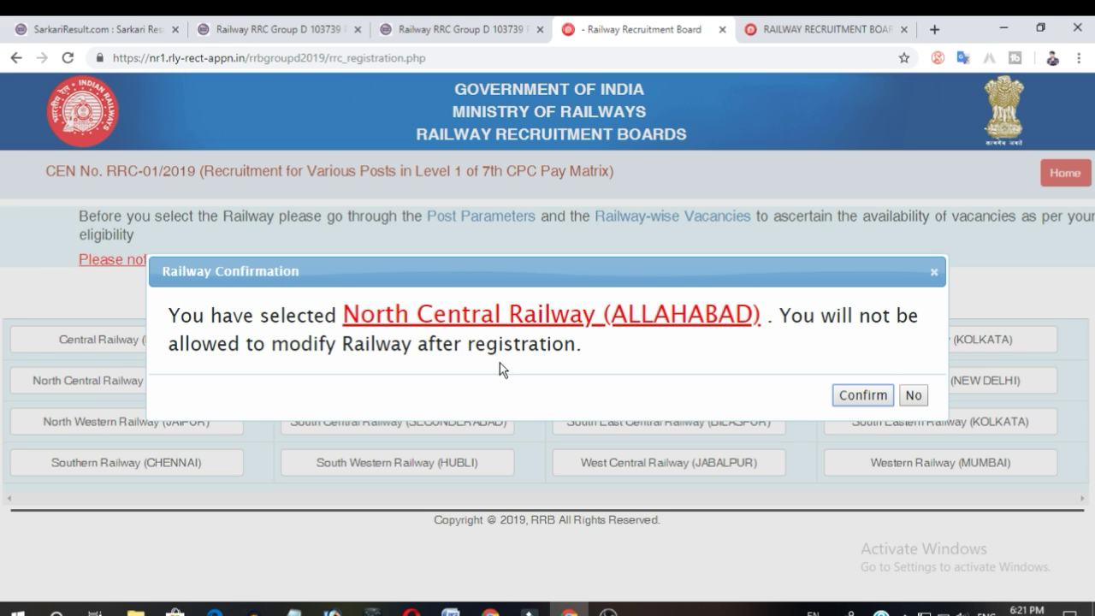
pyautogui.click(862, 398)
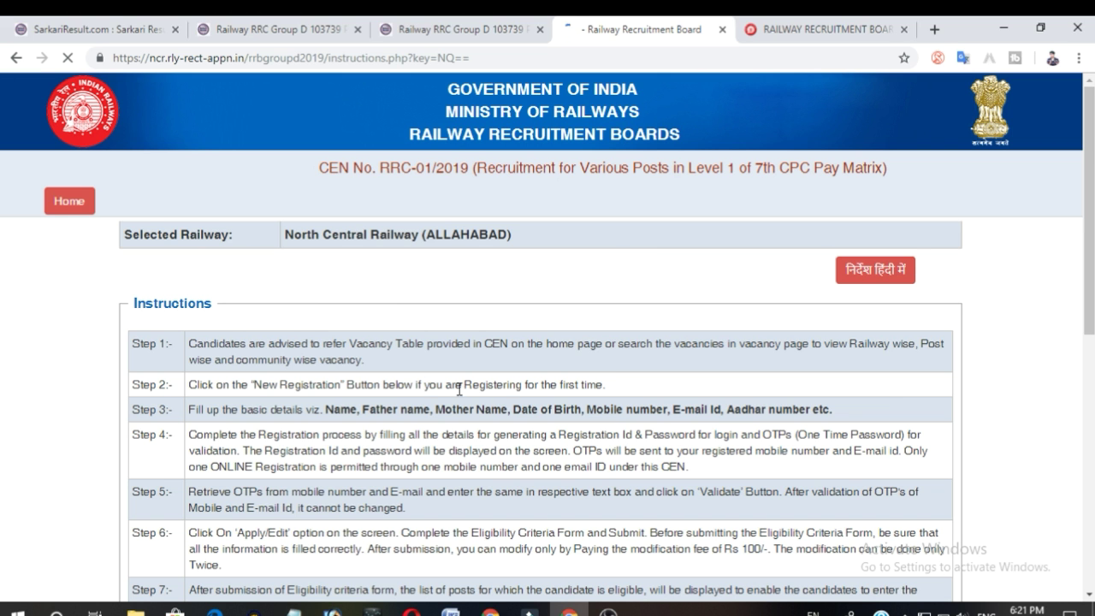
# Read through the instructions, accept that all instructions have been gone through, and submit.
pyautogui.scroll(-2, 406, 390)
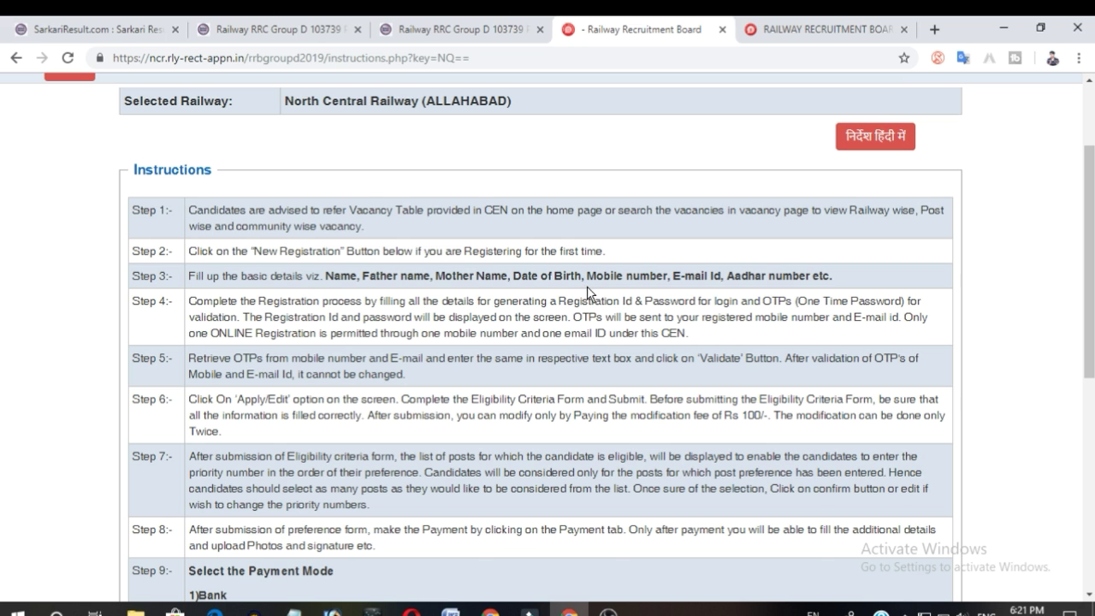
pyautogui.scroll(-2, 394, 347)
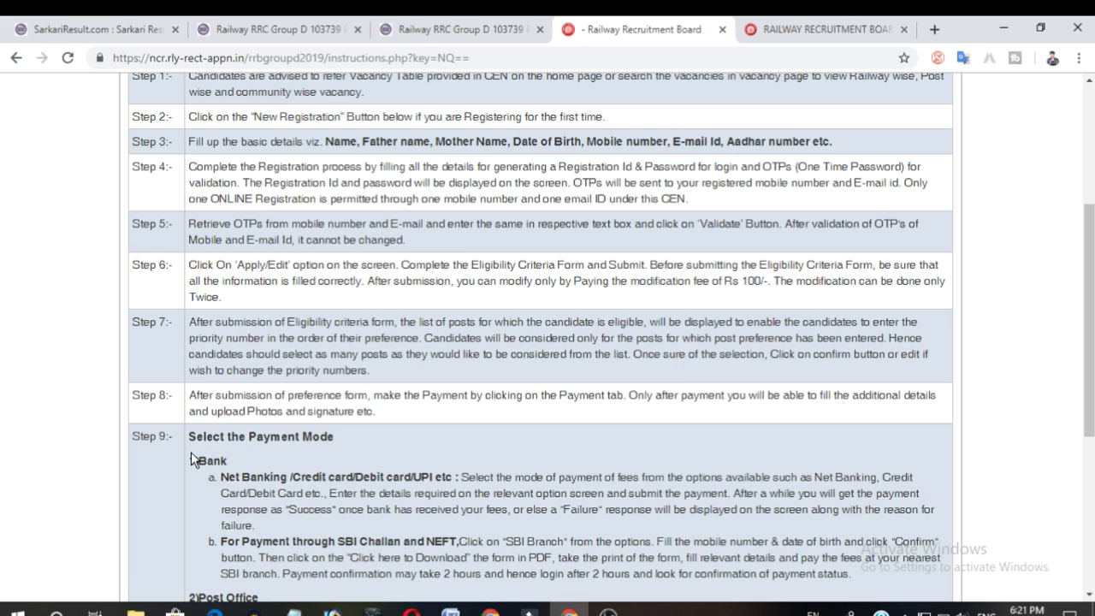
pyautogui.scroll(-5, 191, 451)
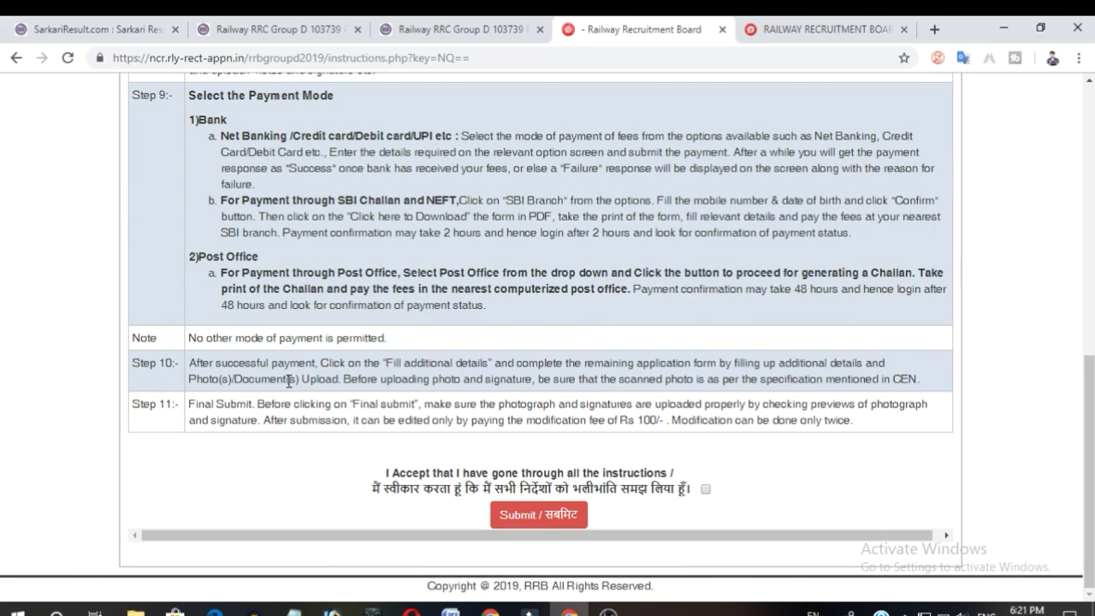
pyautogui.click(705, 491)
pyautogui.click(566, 514)
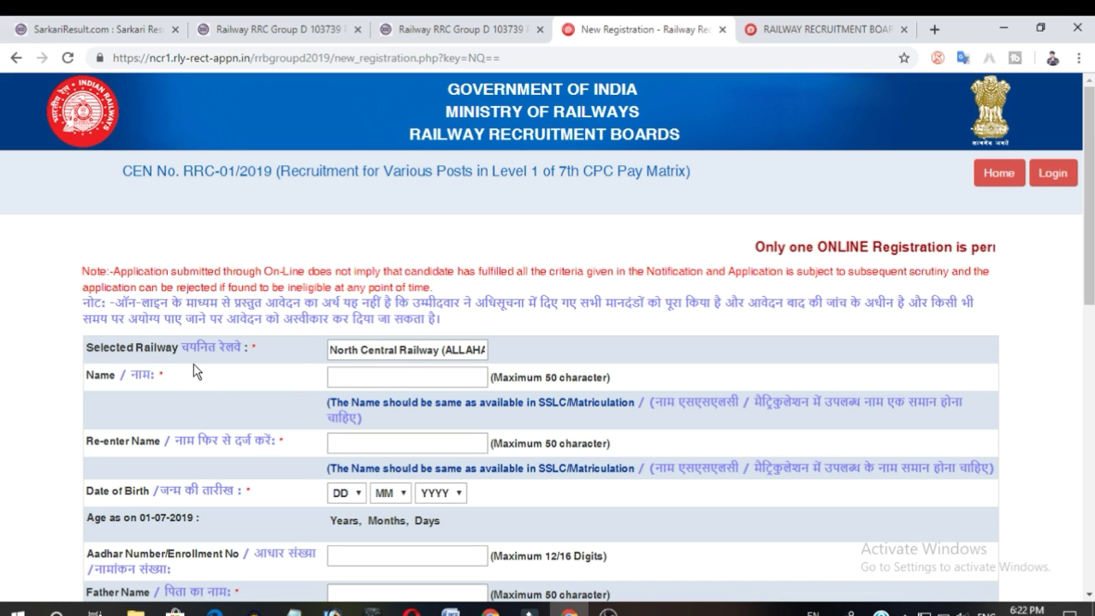
# Examine the registration form's name, date of birth, Aadhar, parent names and educational qualification fields.
pyautogui.click(418, 372)
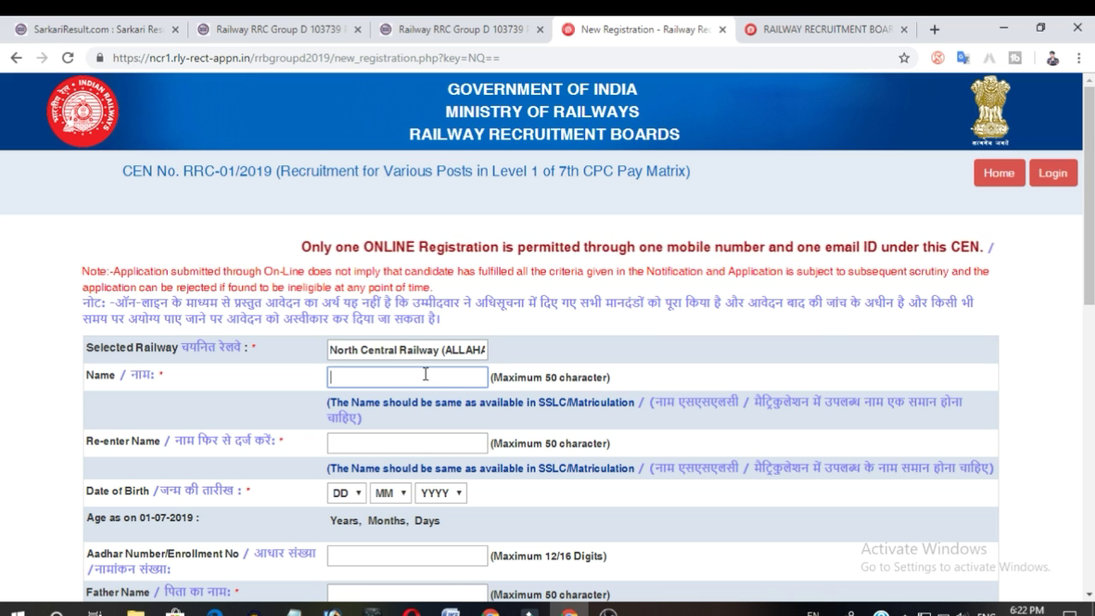
pyautogui.scroll(-2, 325, 402)
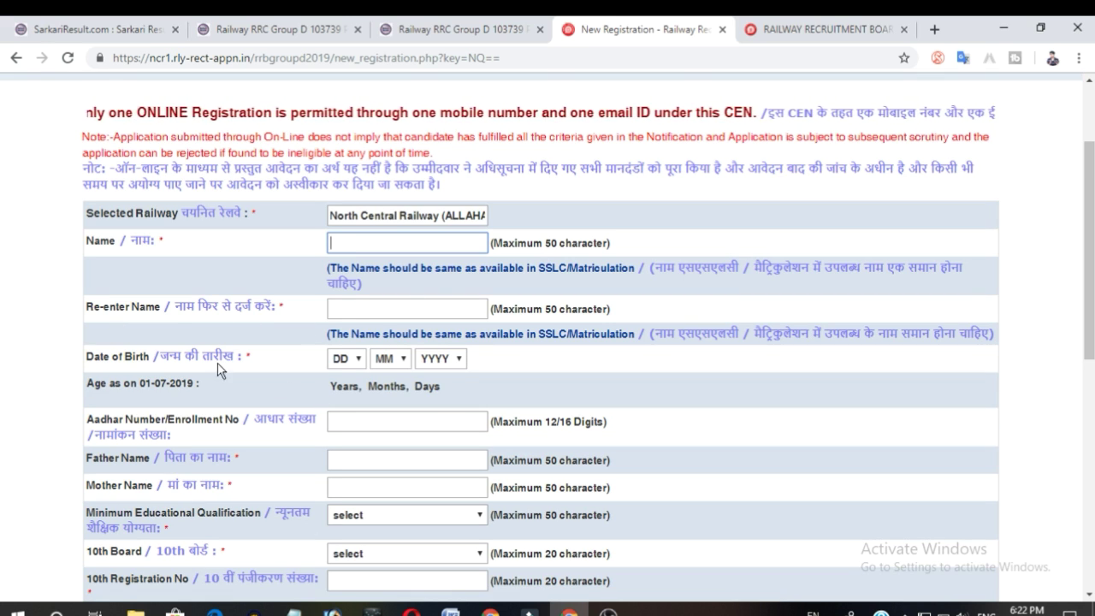
pyautogui.click(345, 358)
pyautogui.click(379, 366)
pyautogui.click(379, 362)
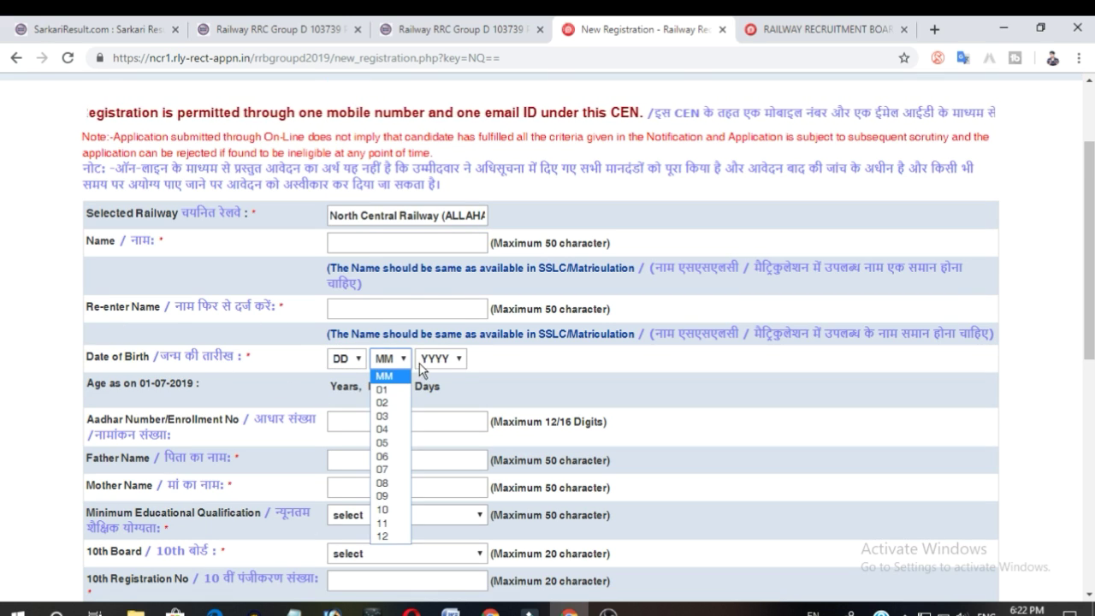
pyautogui.click(440, 358)
pyautogui.scroll(-2, 522, 373)
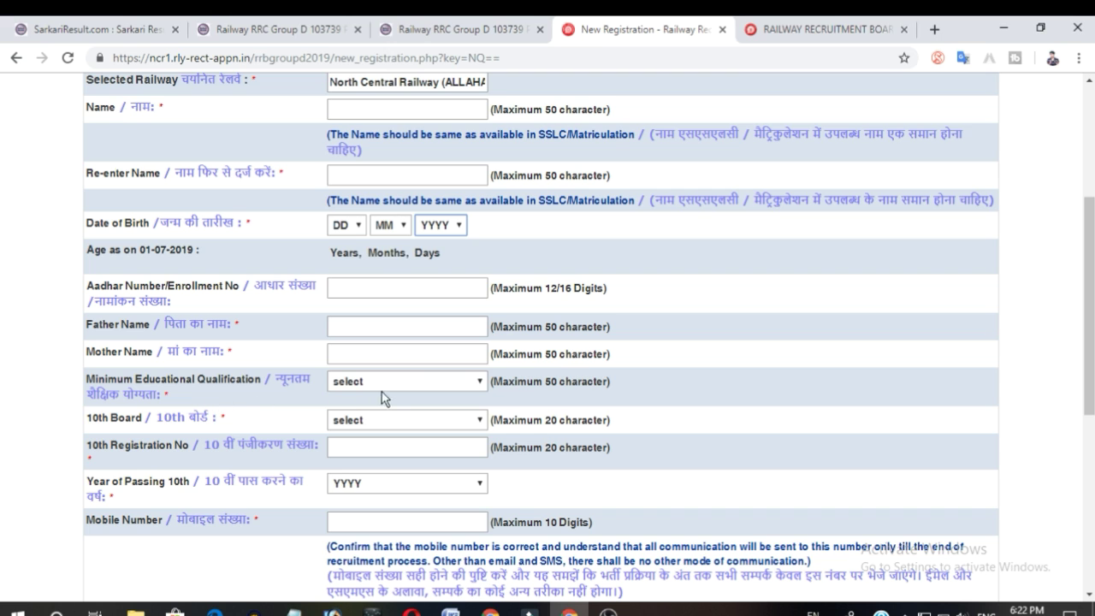
pyautogui.click(411, 384)
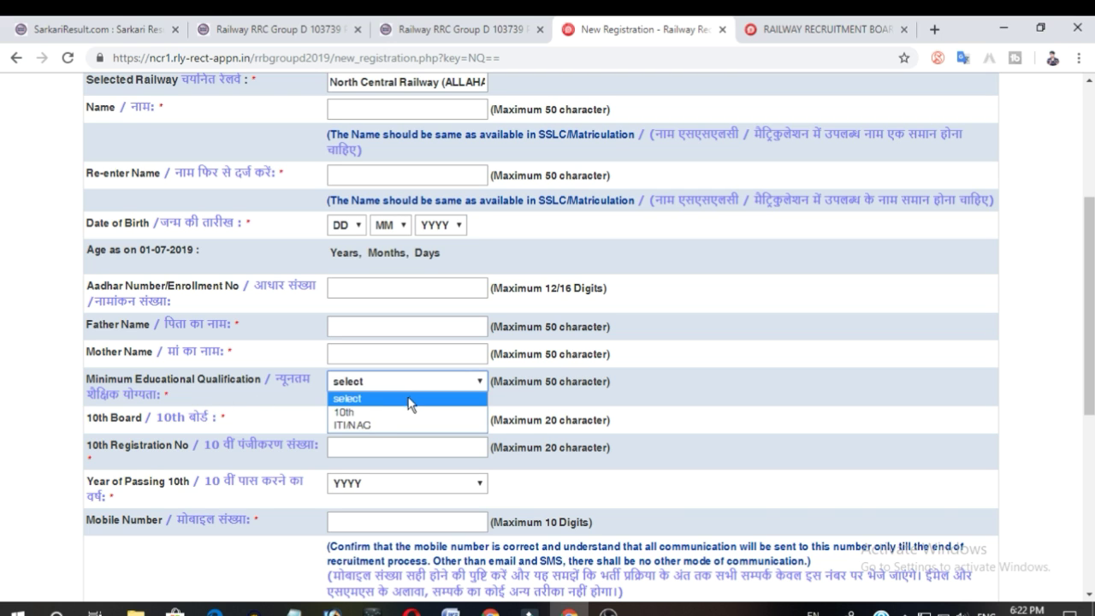
pyautogui.click(384, 456)
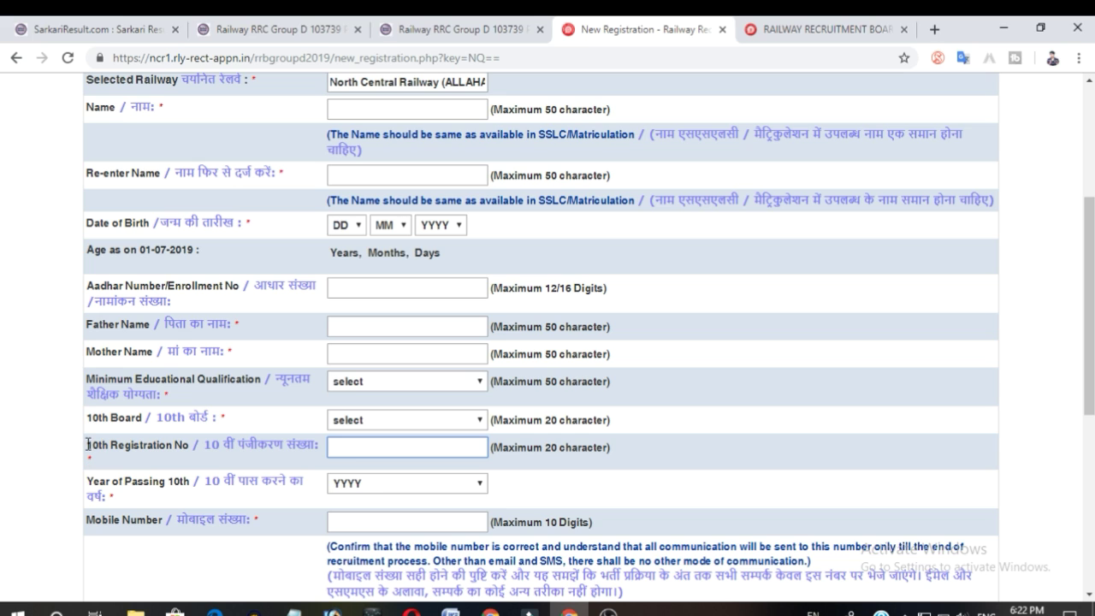
pyautogui.click(144, 444)
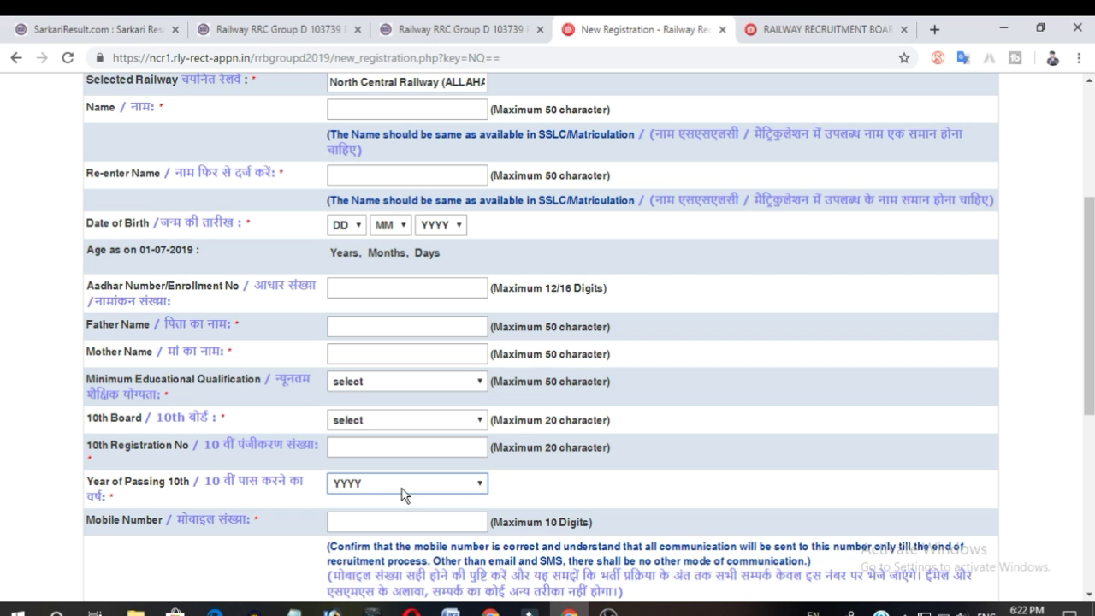
# Review the registration form's mobile, email, security code and declaration fields along with the filled-in entries.
pyautogui.scroll(-2, 564, 479)
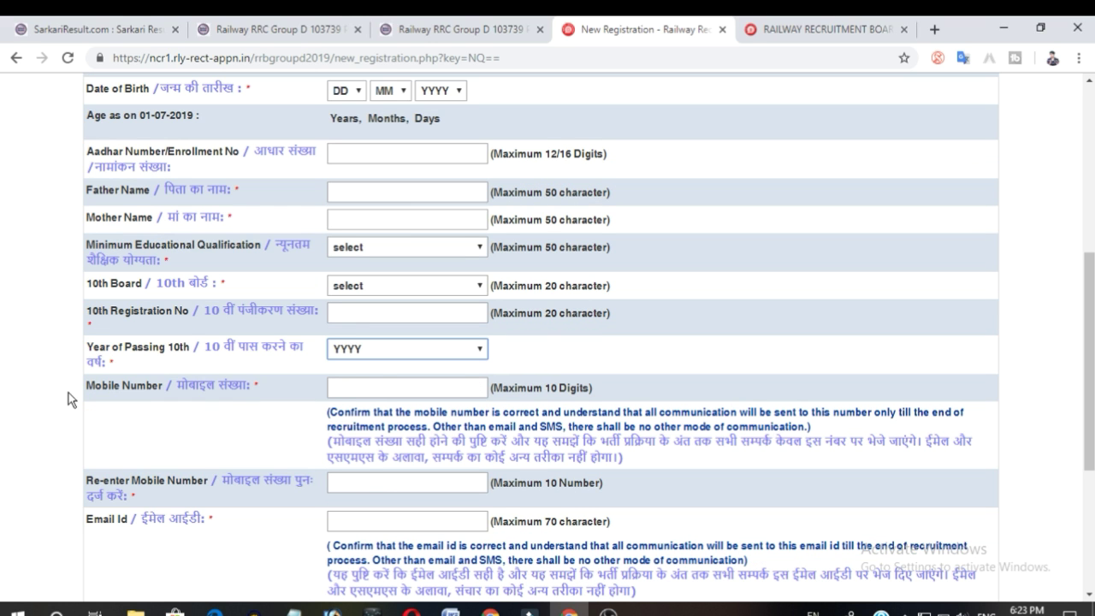
pyautogui.click(383, 385)
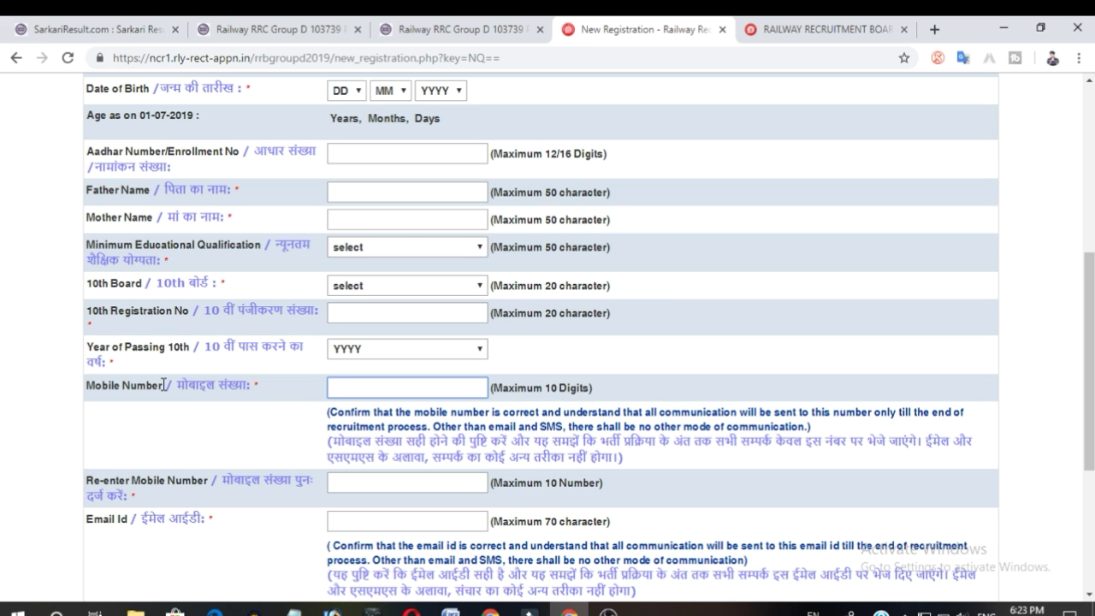
pyautogui.scroll(-2, 169, 469)
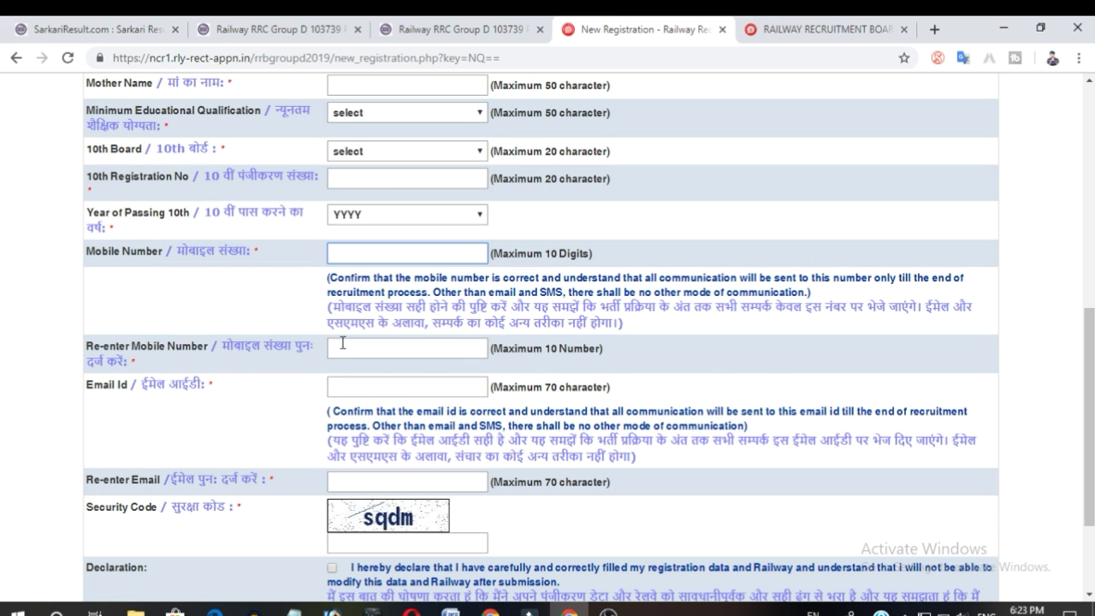
pyautogui.click(454, 390)
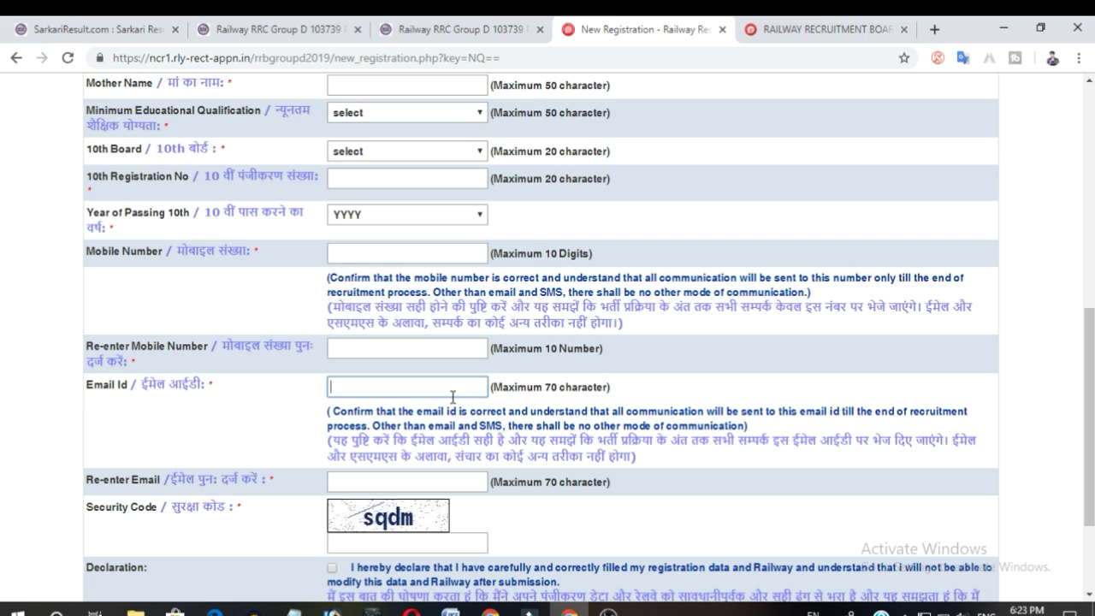
pyautogui.scroll(-2, 199, 472)
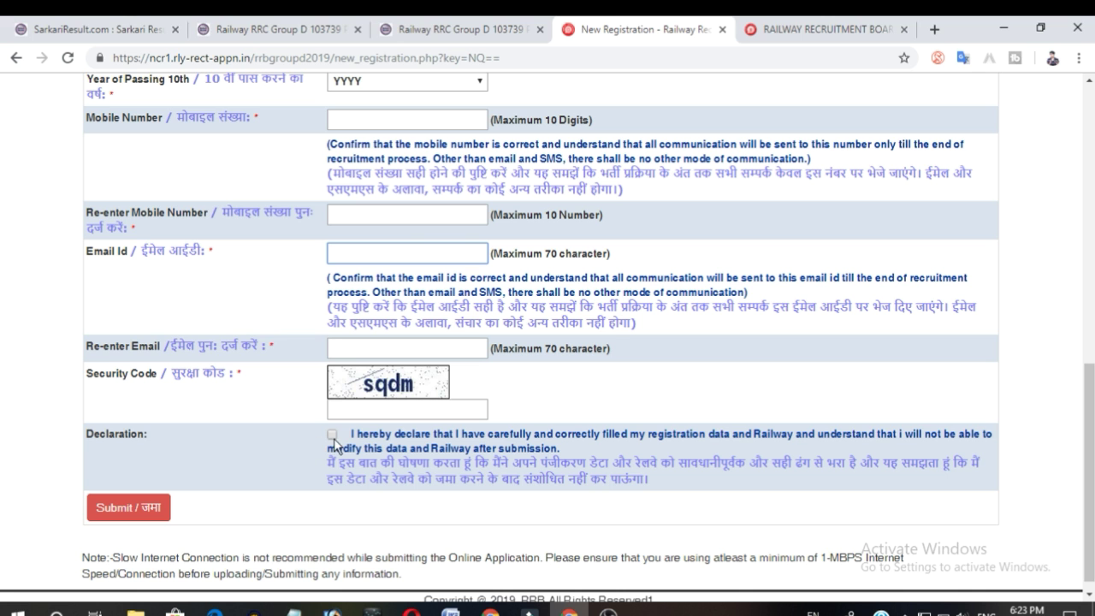
pyautogui.scroll(-1, 425, 259)
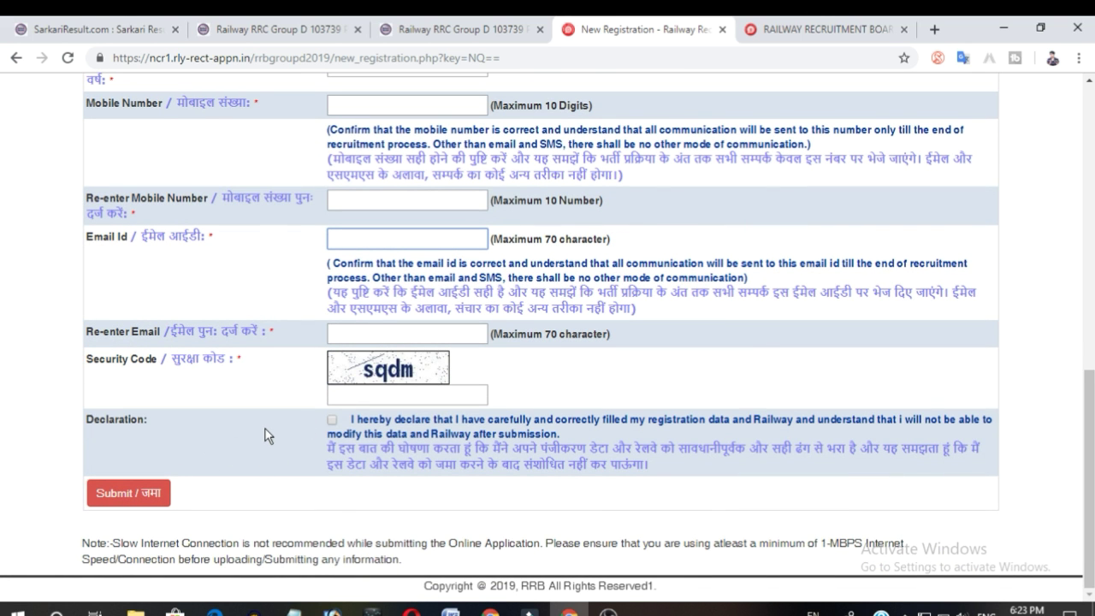
pyautogui.scroll(15, 268, 436)
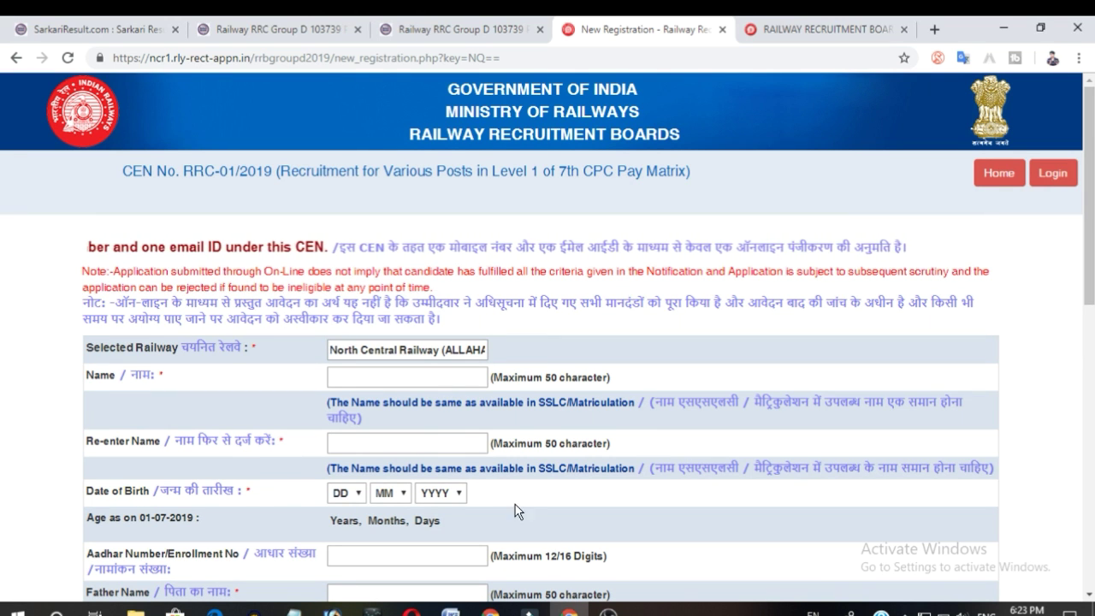
pyautogui.scroll(-2, 456, 451)
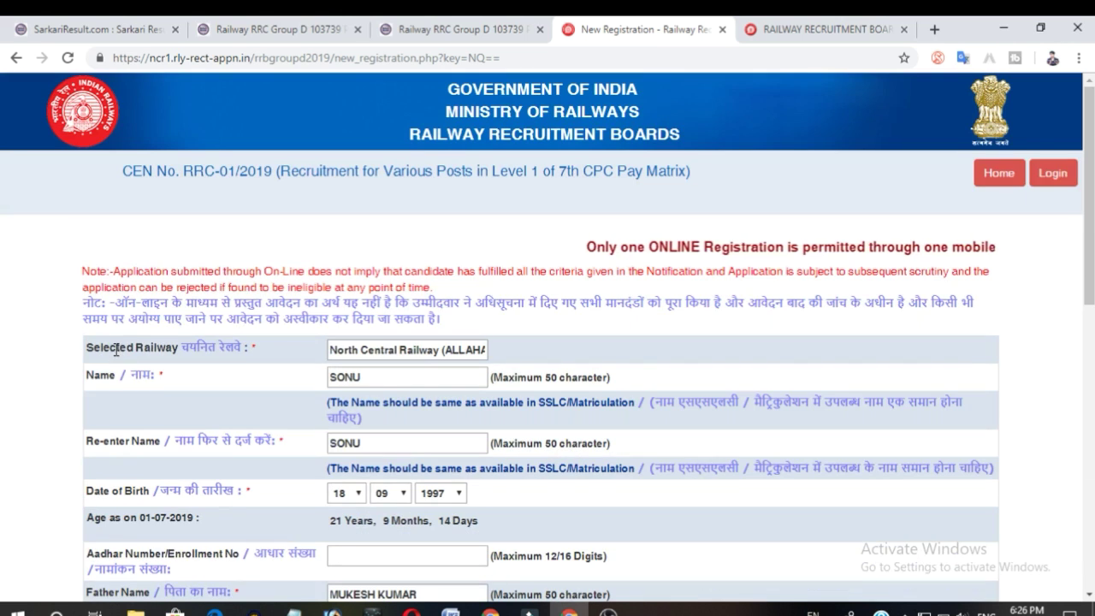
pyautogui.scroll(-3, 415, 413)
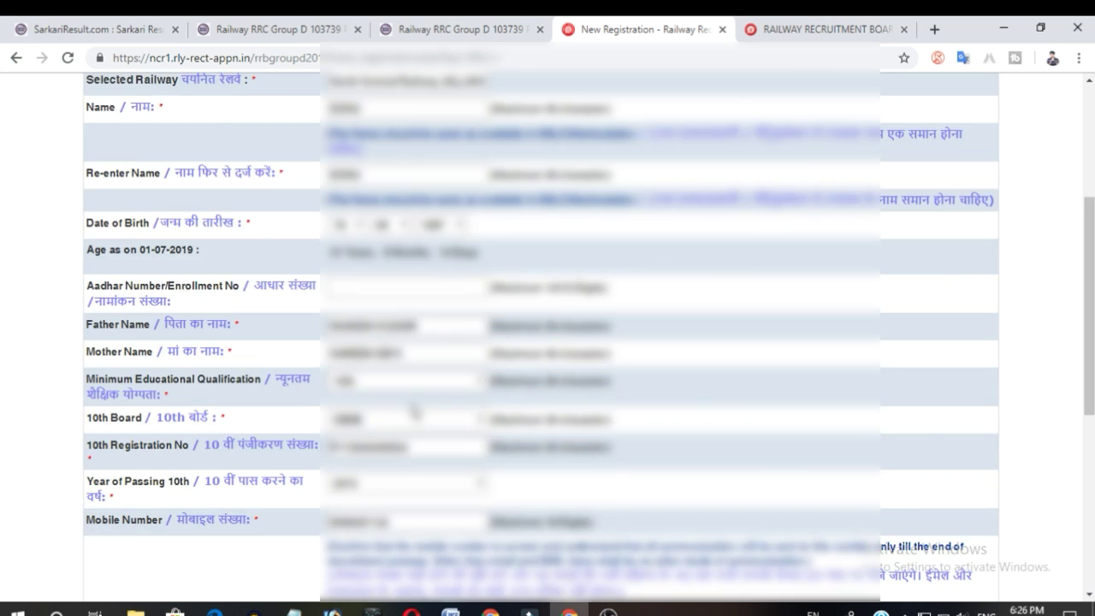
# Accept the declaration, submit the registration form, and confirm the registration details.
pyautogui.scroll(-5, 414, 413)
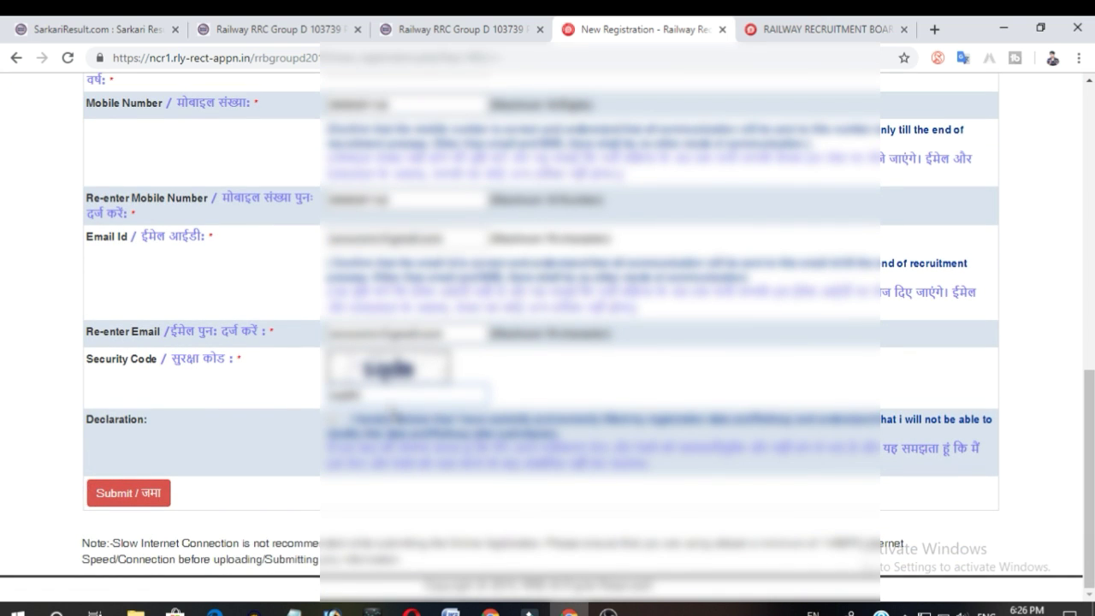
pyautogui.click(338, 420)
pyautogui.click(114, 487)
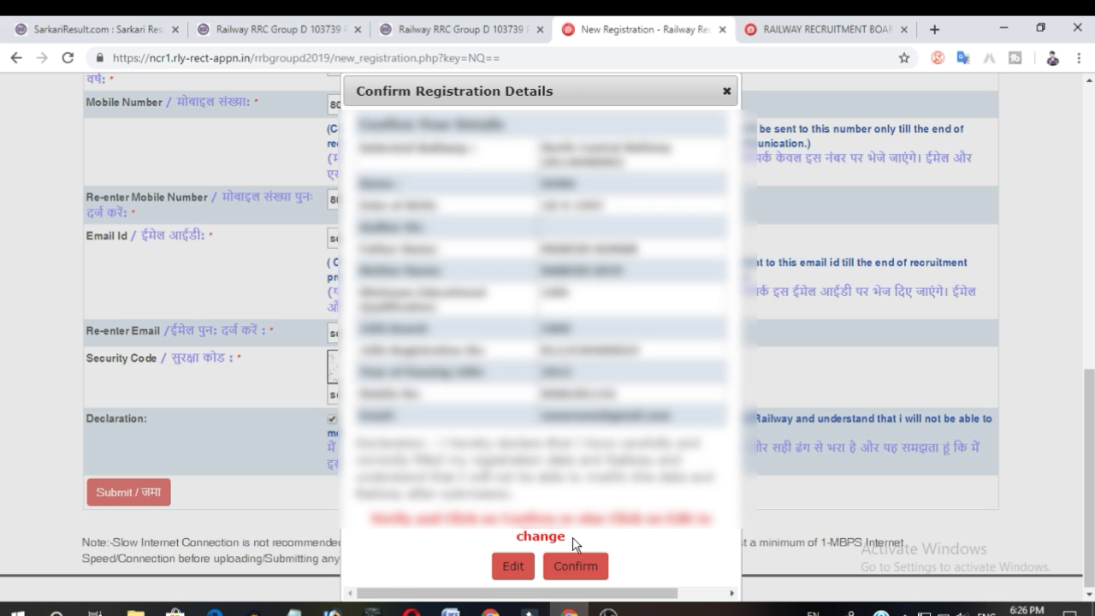
pyautogui.click(564, 569)
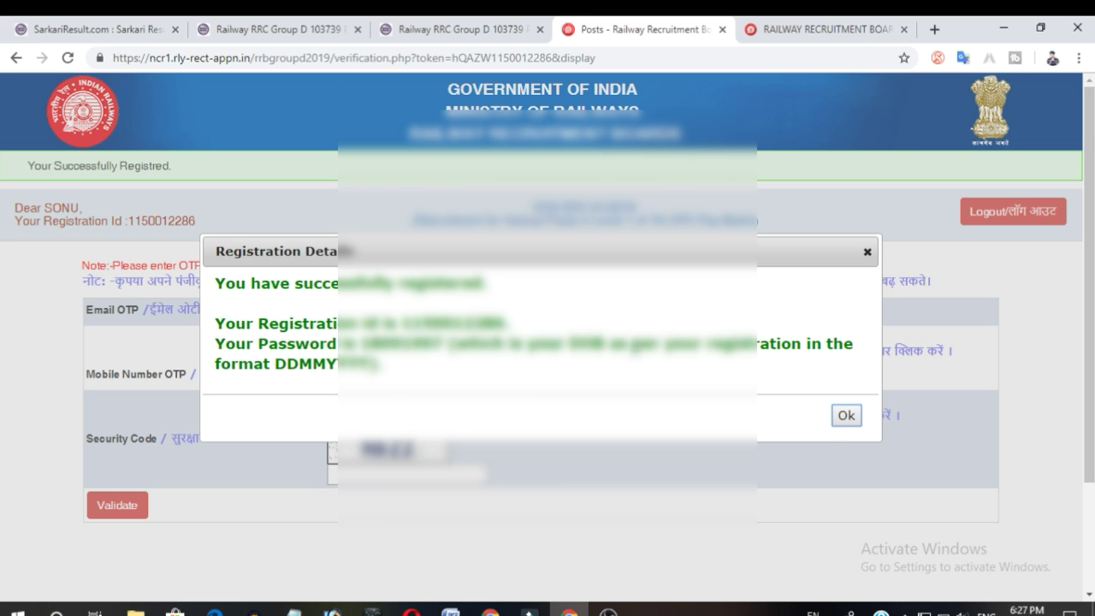
# Enter the email OTP, mobile number OTP and the security code, and validate them.
pyautogui.click(846, 417)
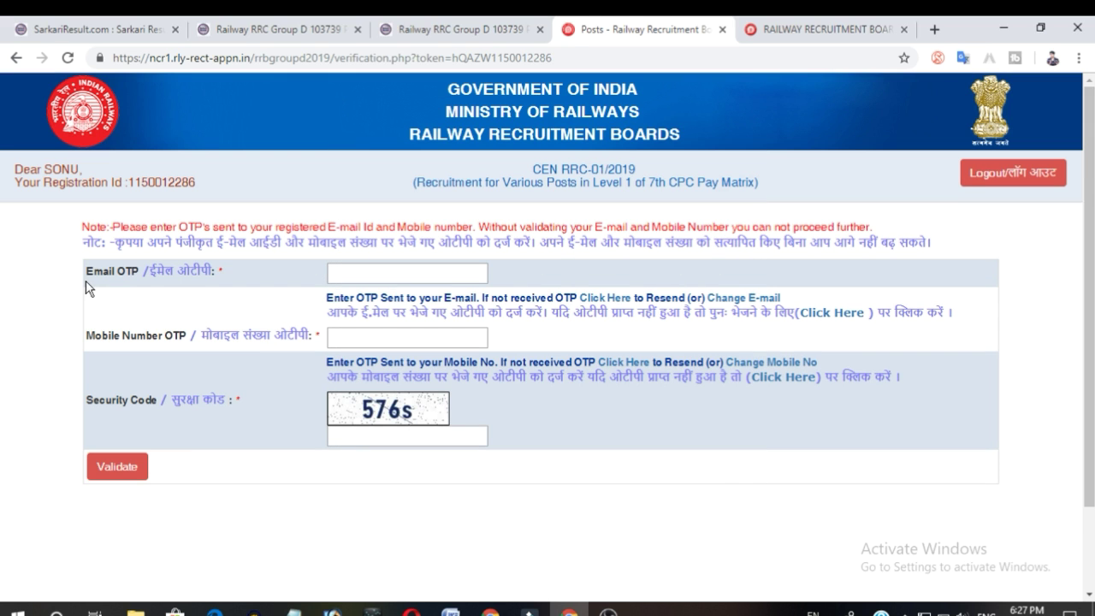
pyautogui.click(430, 274)
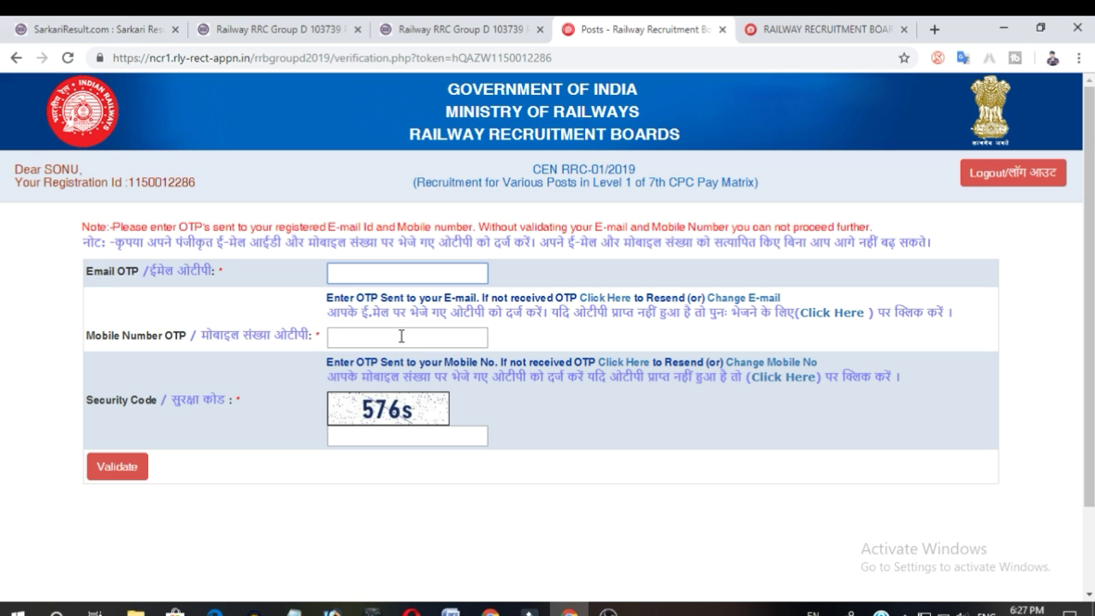
pyautogui.click(359, 335)
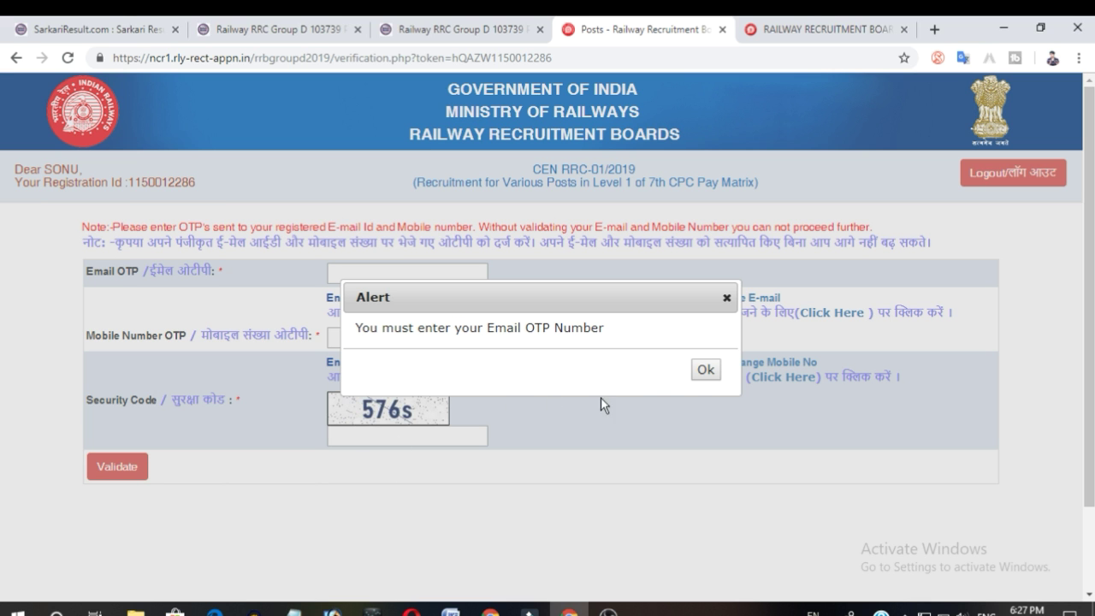
pyautogui.click(726, 297)
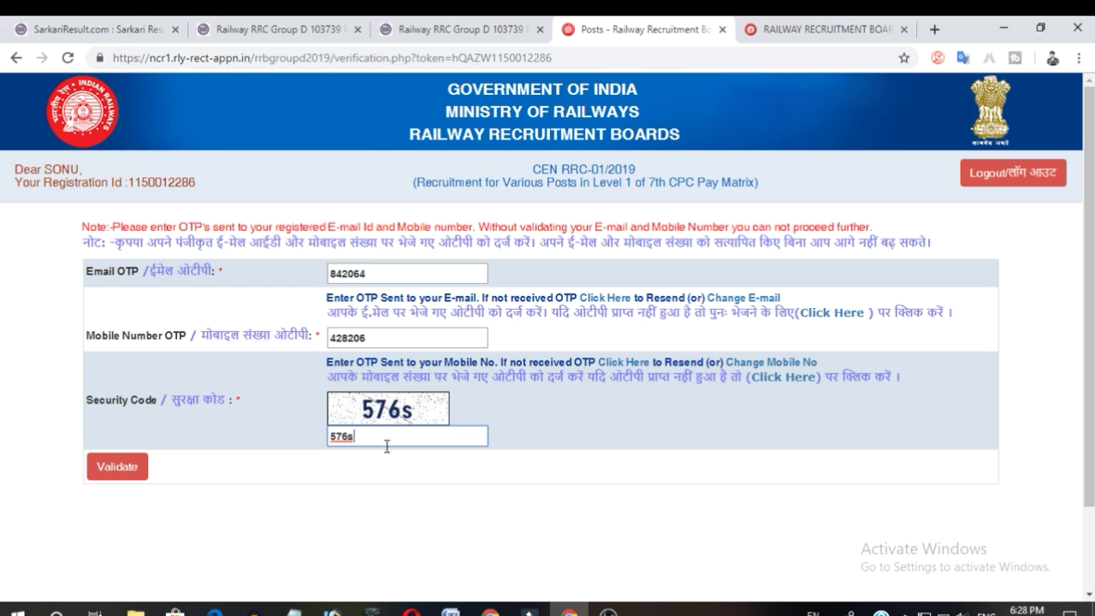
pyautogui.click(119, 473)
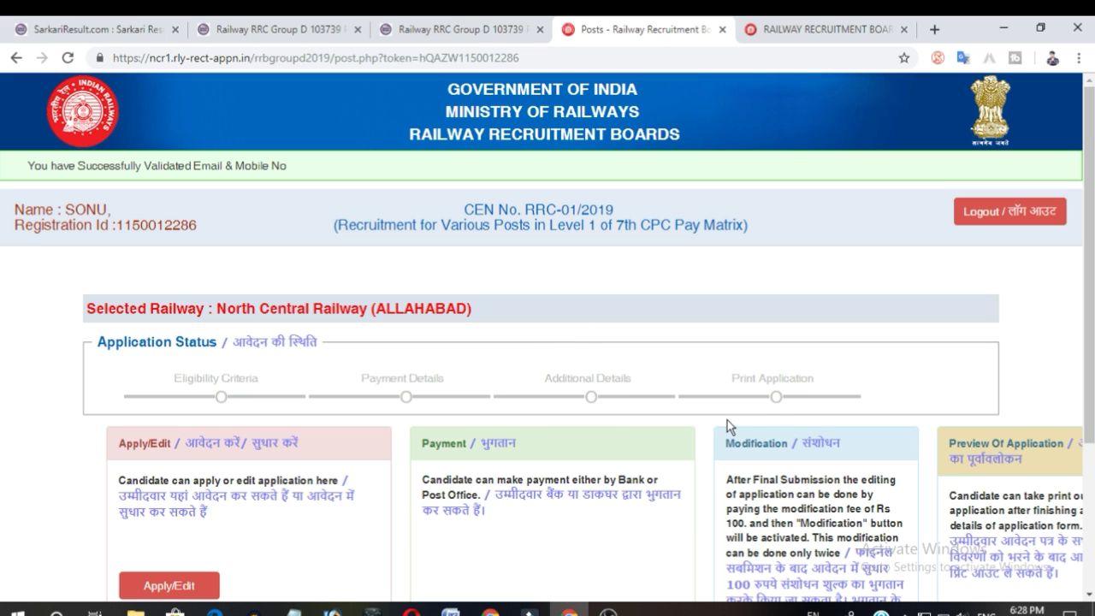
# Open the Apply/Edit section to start the application.
pyautogui.scroll(-2, 725, 441)
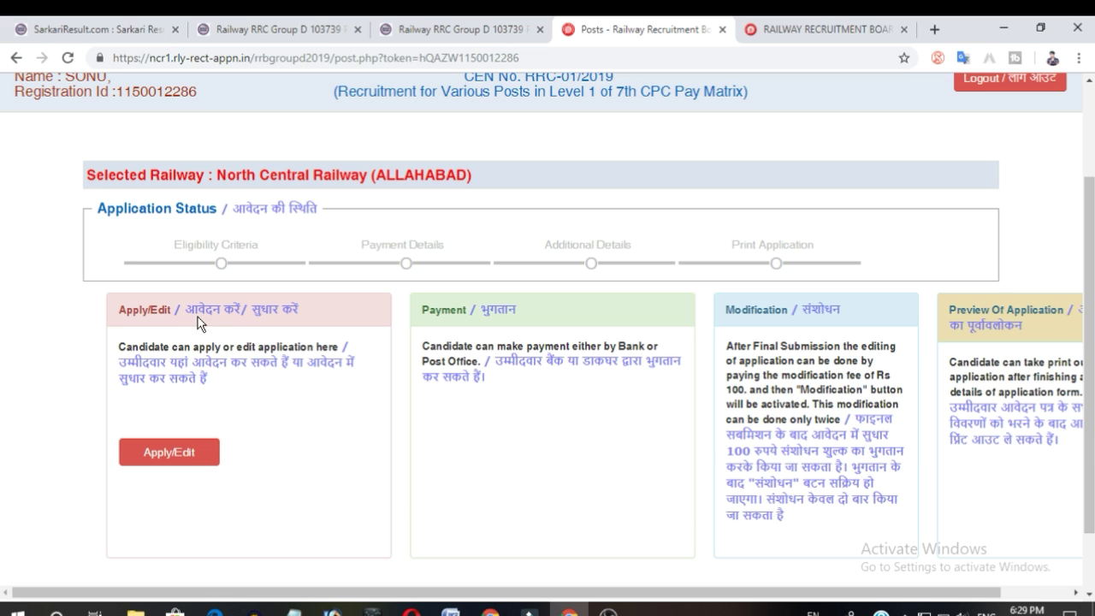
pyautogui.click(165, 462)
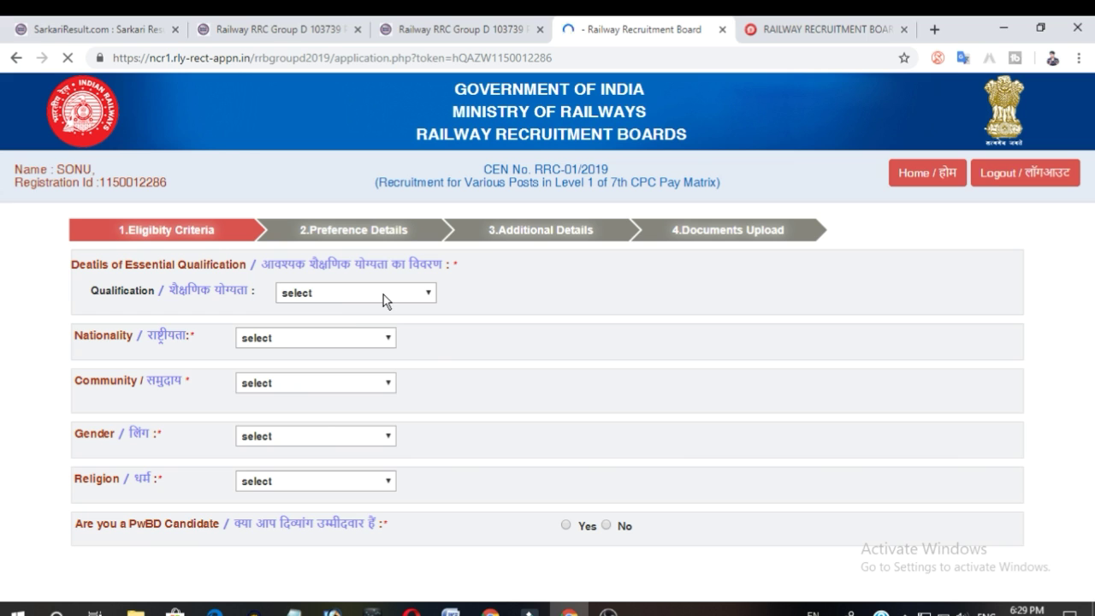
# Look through the qualification, nationality, community, gender and religion options and the eligibility questions on the form.
pyautogui.click(383, 295)
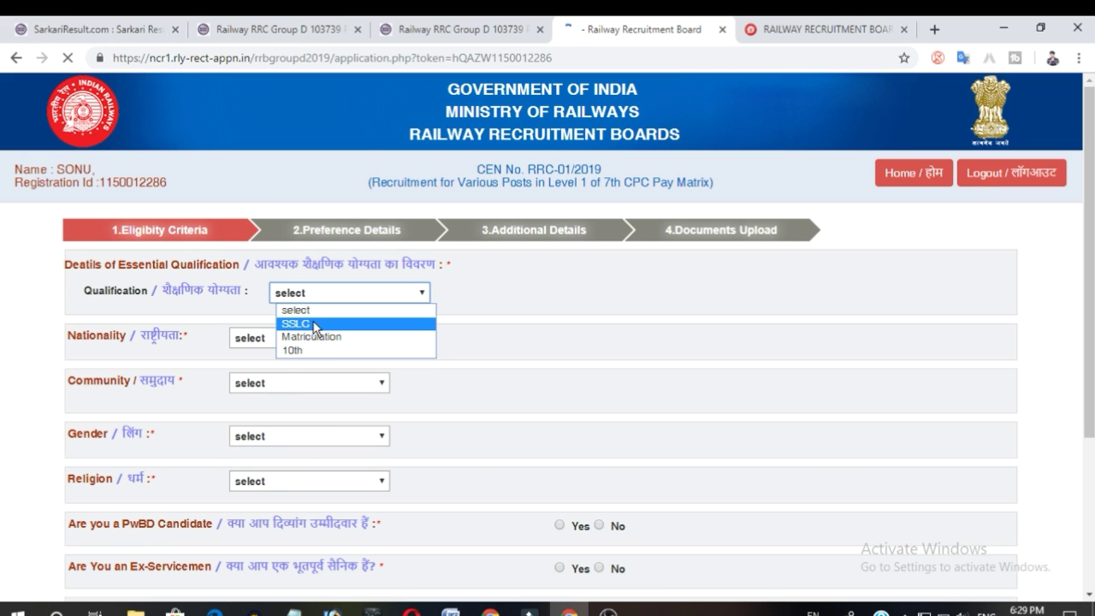
pyautogui.click(481, 336)
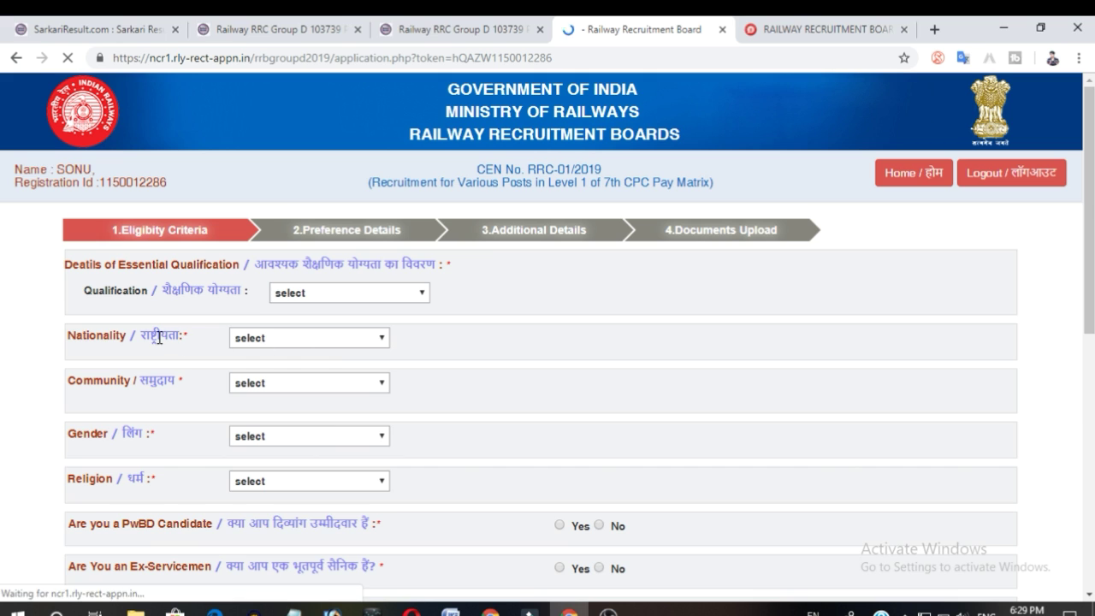
pyautogui.click(293, 340)
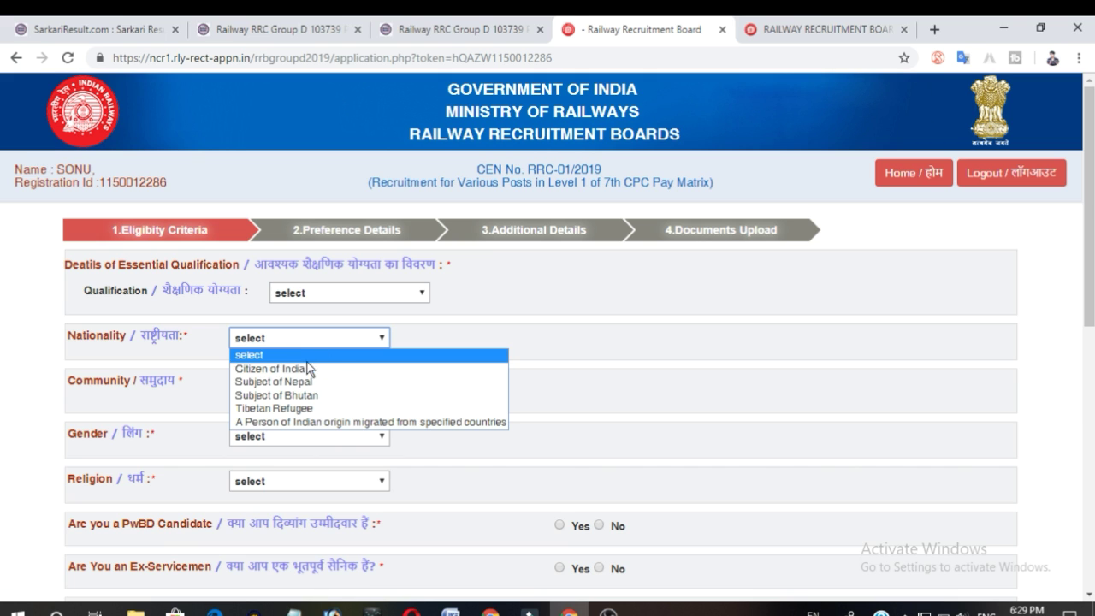
pyautogui.click(763, 373)
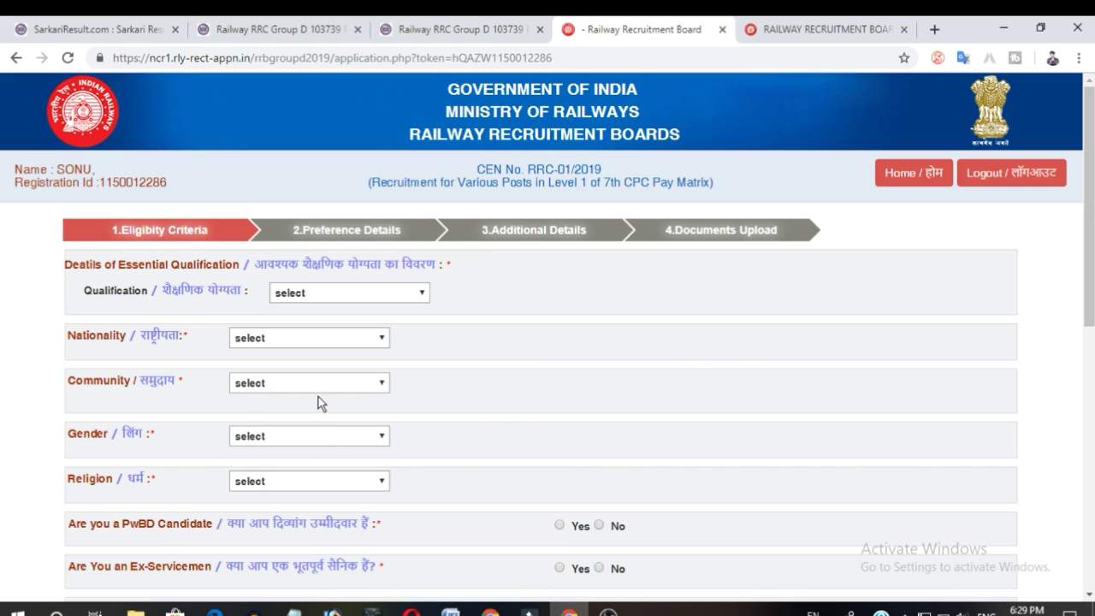
pyautogui.click(277, 383)
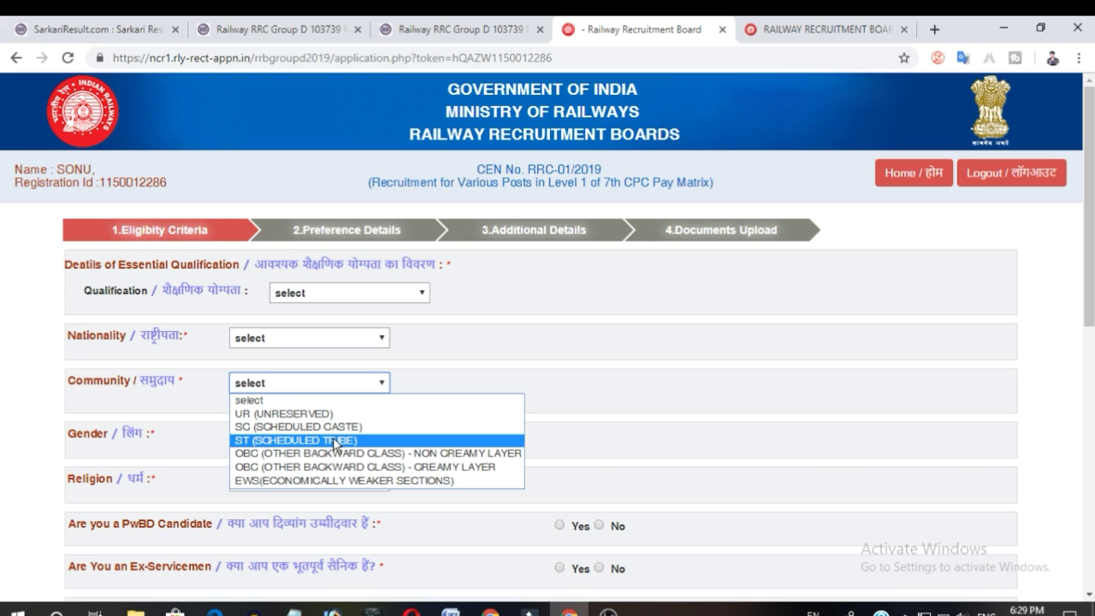
pyautogui.click(198, 459)
pyautogui.click(267, 438)
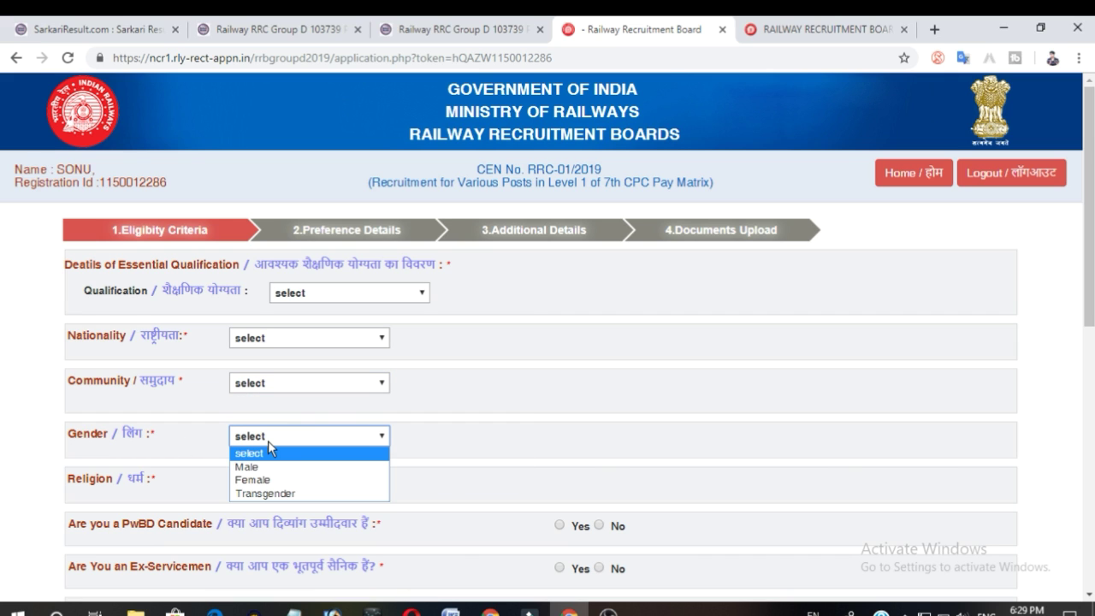
pyautogui.click(435, 455)
pyautogui.click(285, 484)
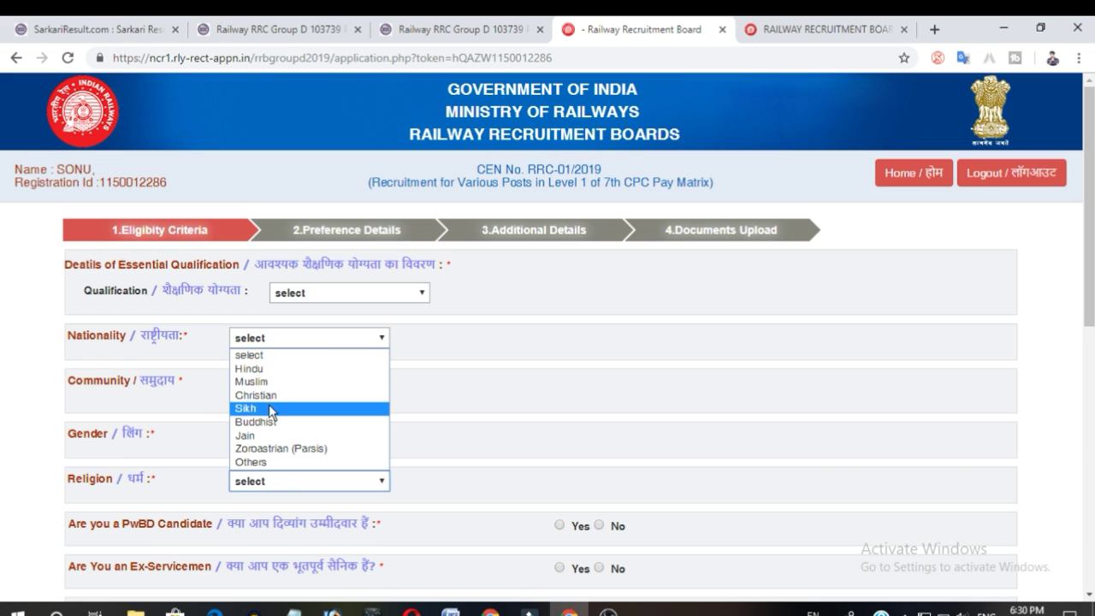
pyautogui.click(470, 416)
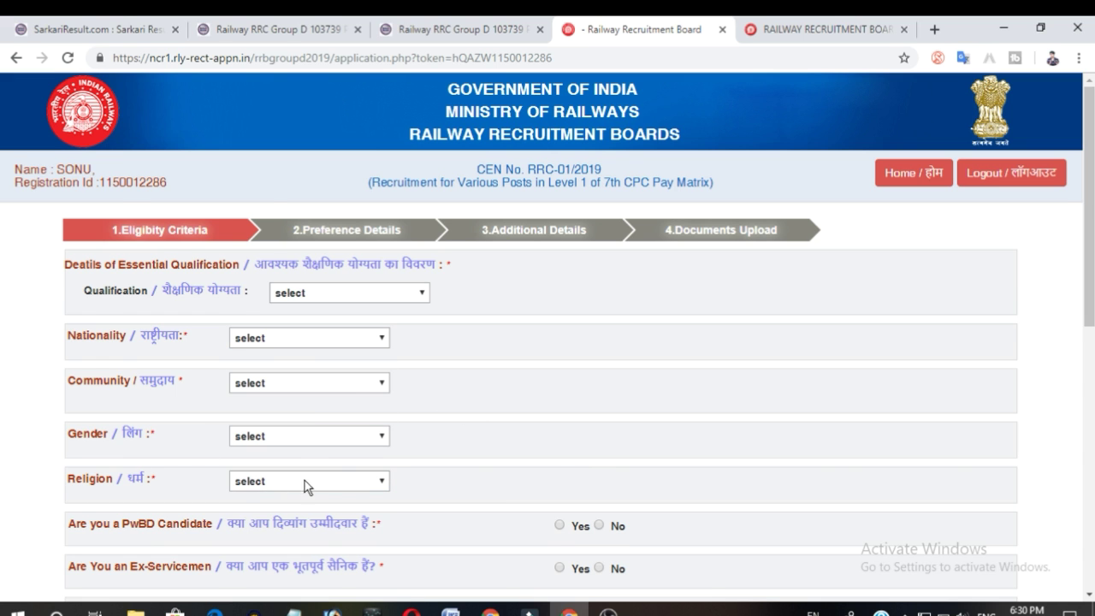
pyautogui.scroll(-2, 306, 485)
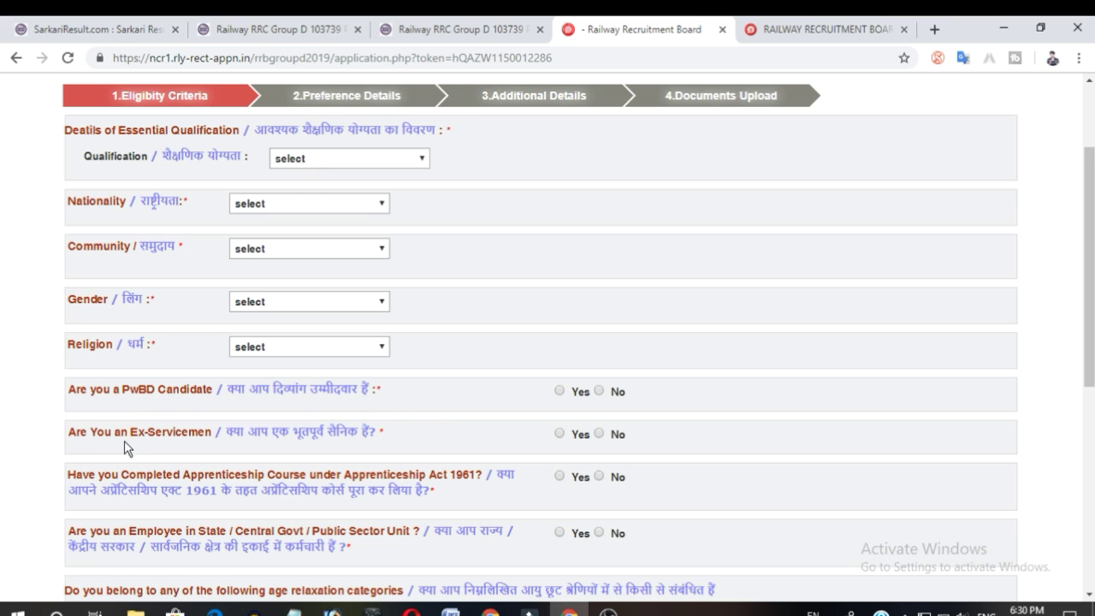
pyautogui.scroll(-2, 349, 451)
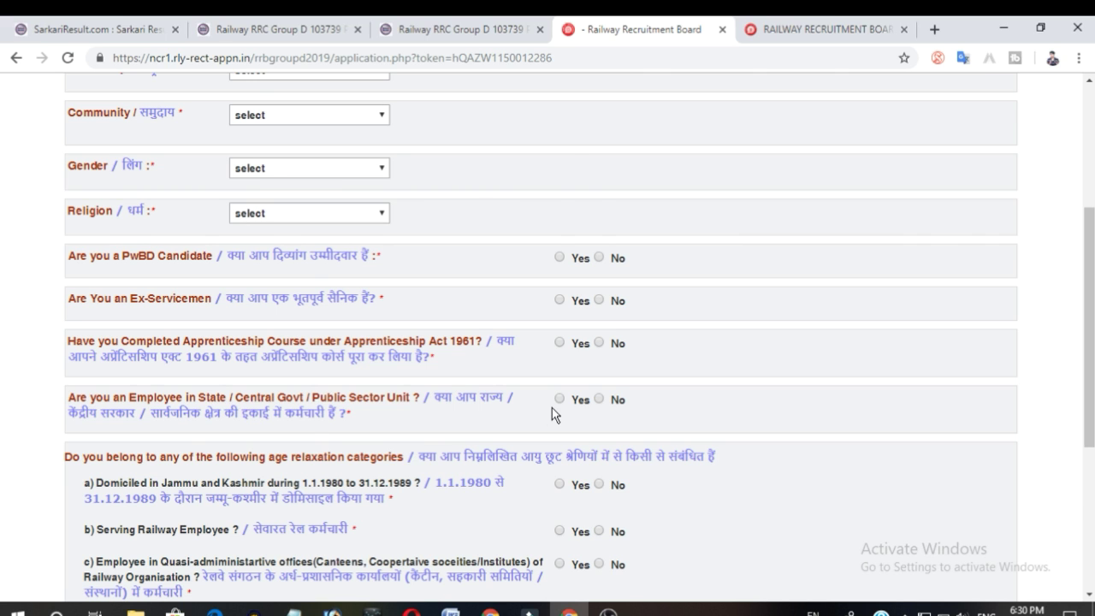
pyautogui.scroll(-2, 552, 414)
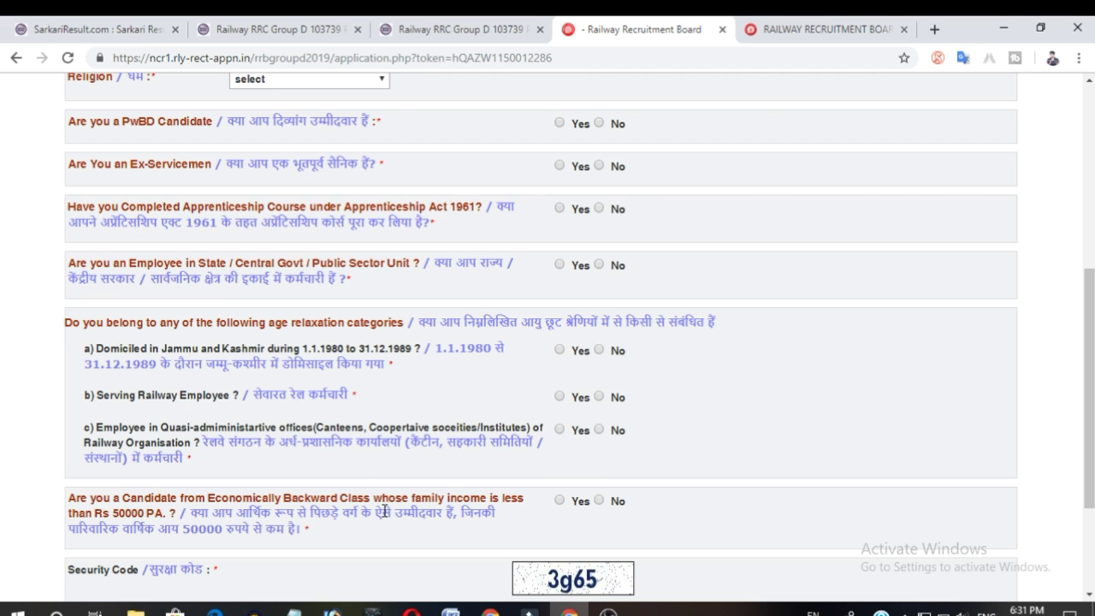
pyautogui.scroll(-3, 384, 512)
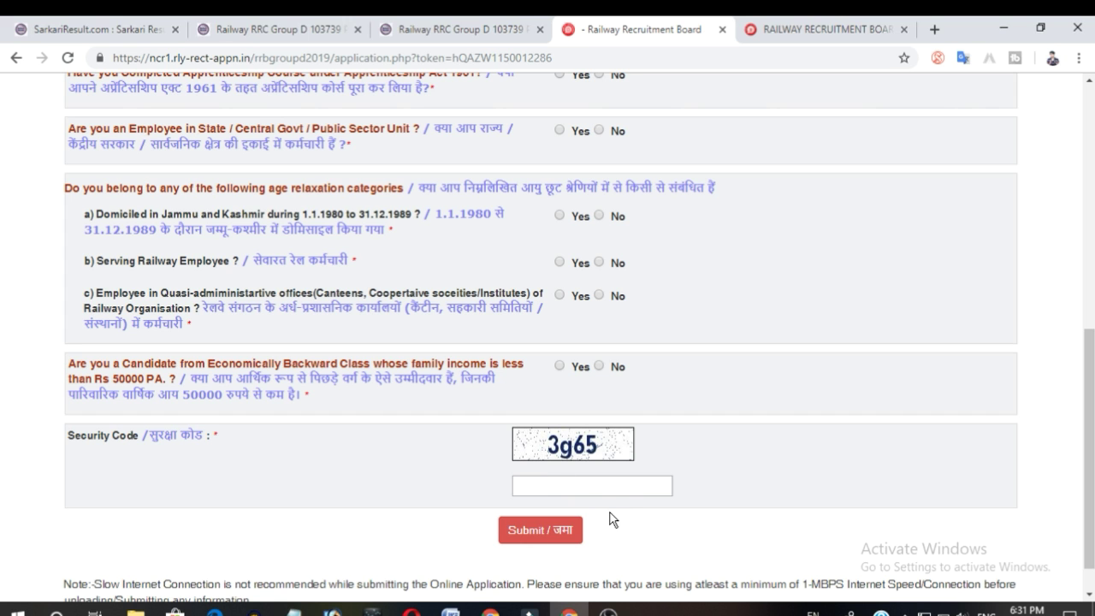
pyautogui.scroll(10, 650, 509)
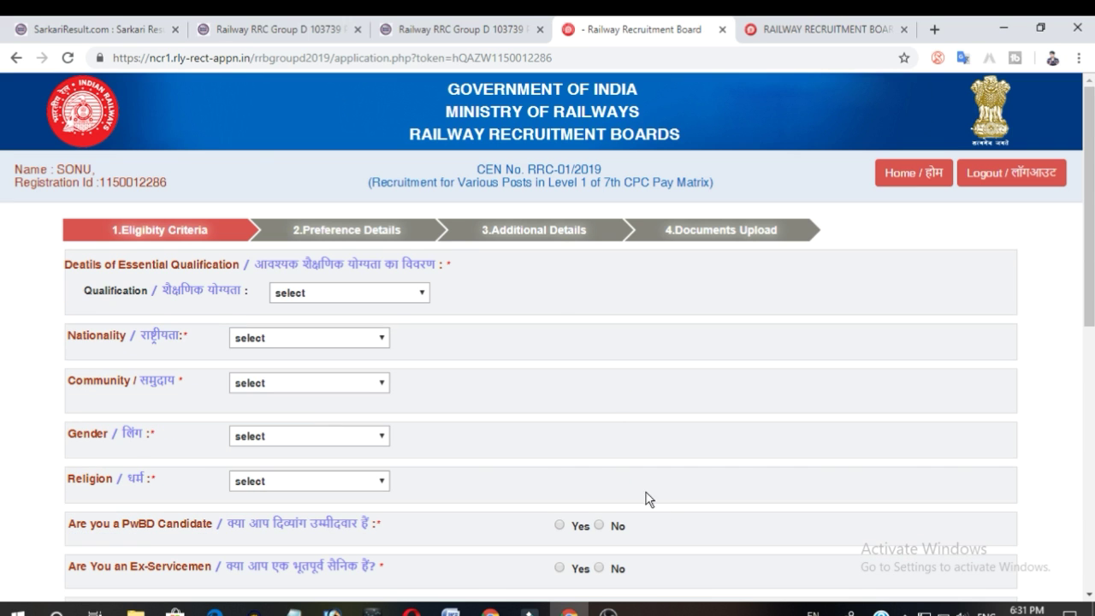
# Set the essential qualification to 10th.
pyautogui.click(324, 293)
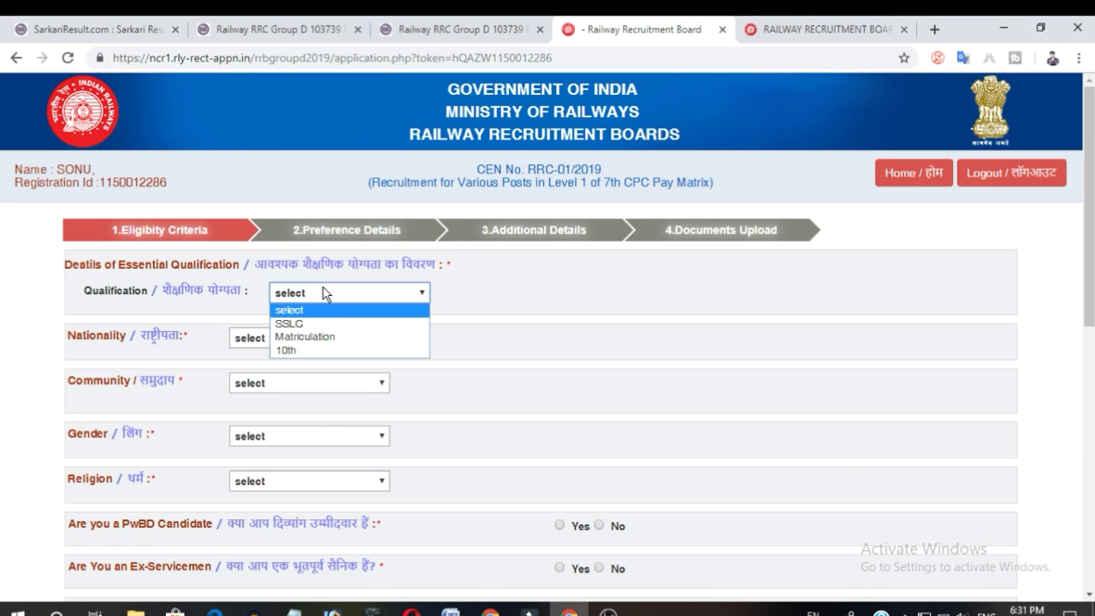
pyautogui.click(305, 337)
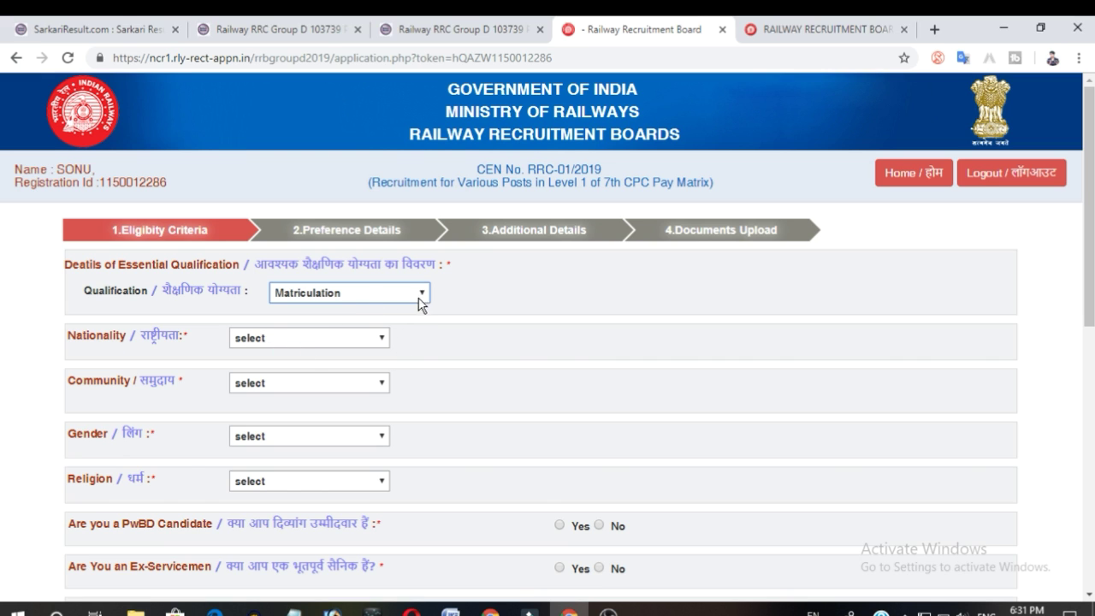
pyautogui.click(418, 296)
pyautogui.click(320, 349)
pyautogui.click(379, 296)
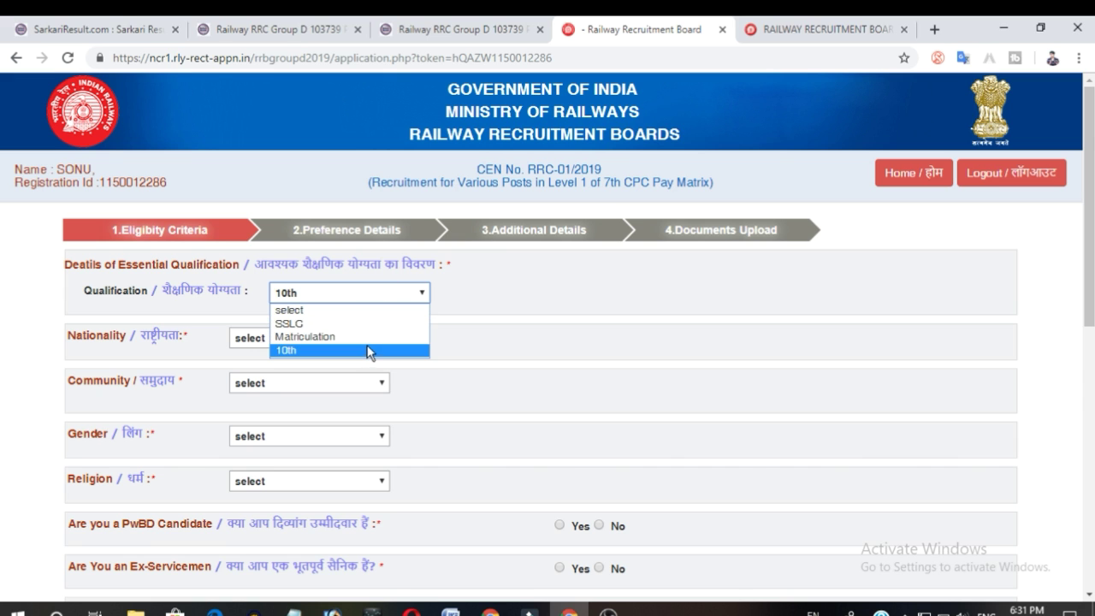
pyautogui.click(369, 350)
# Set nationality to Citizen of India and community to UR (UNRESERVED), confirming the community choice.
pyautogui.click(337, 340)
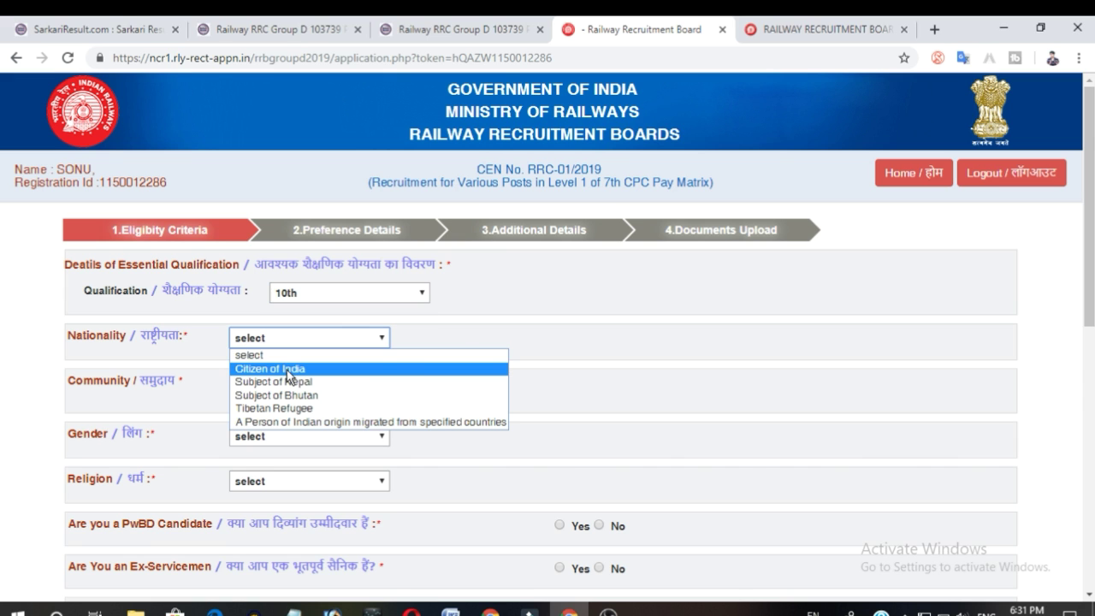
pyautogui.click(286, 371)
pyautogui.click(269, 387)
pyautogui.click(319, 414)
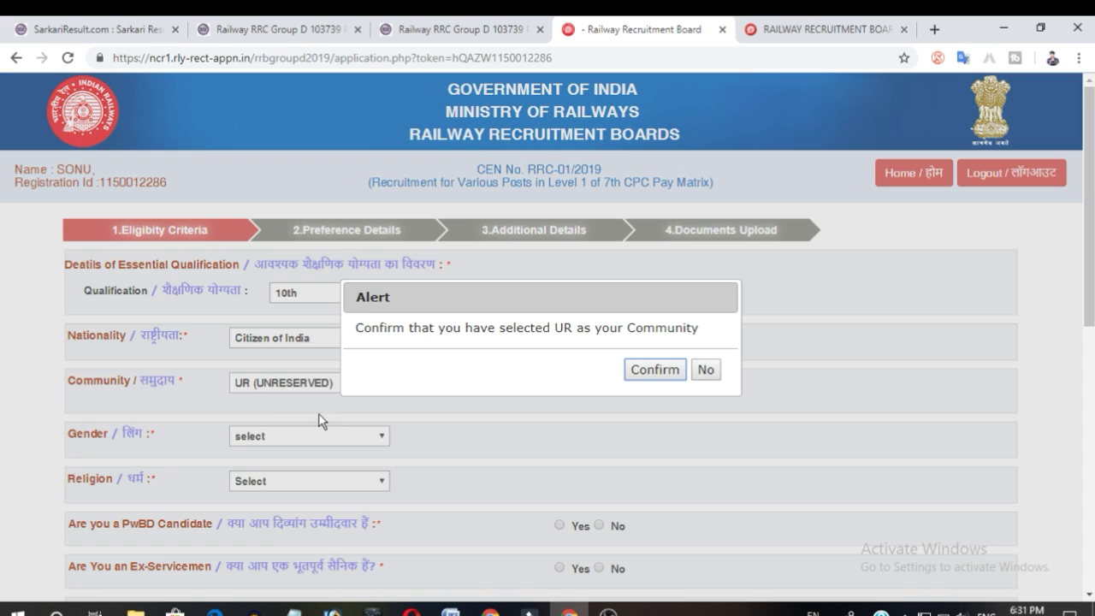
pyautogui.click(641, 371)
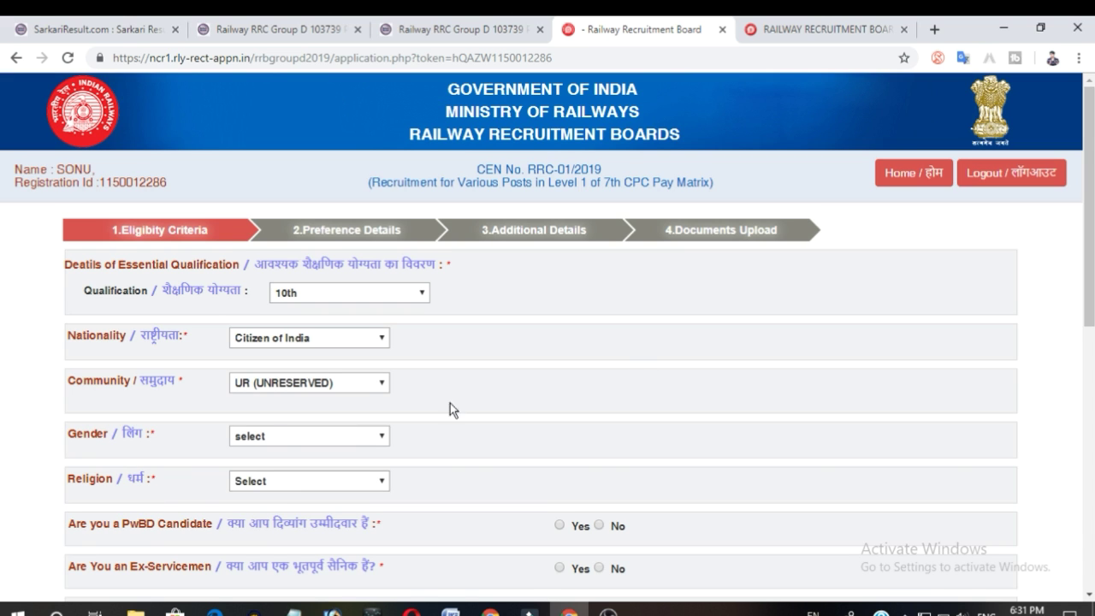
# Set gender to Male and religion to Hindu.
pyautogui.click(269, 438)
pyautogui.click(256, 462)
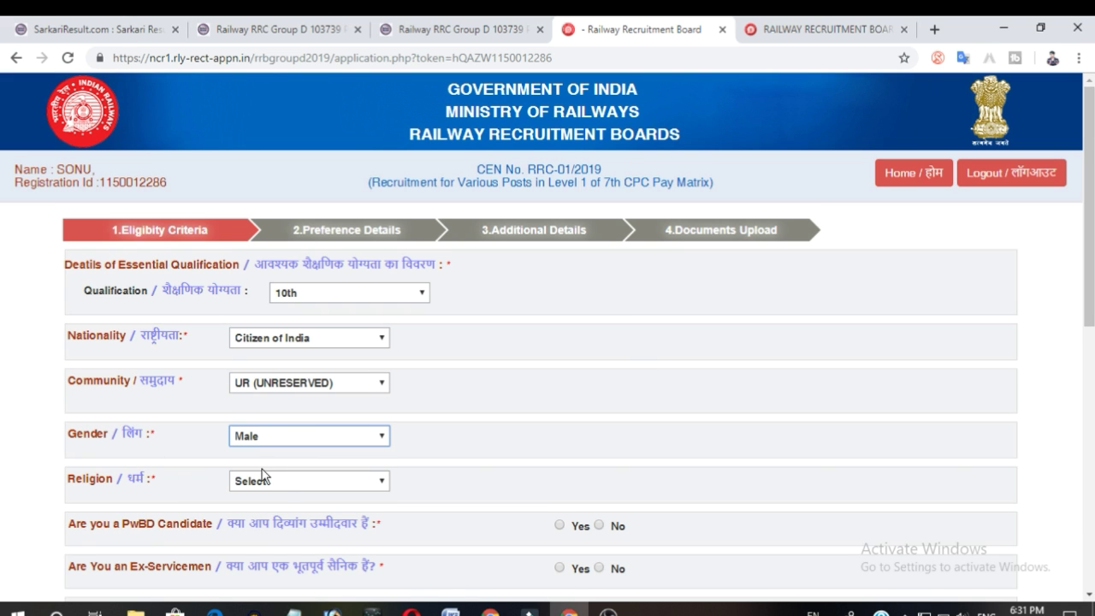
pyautogui.click(283, 484)
pyautogui.click(261, 372)
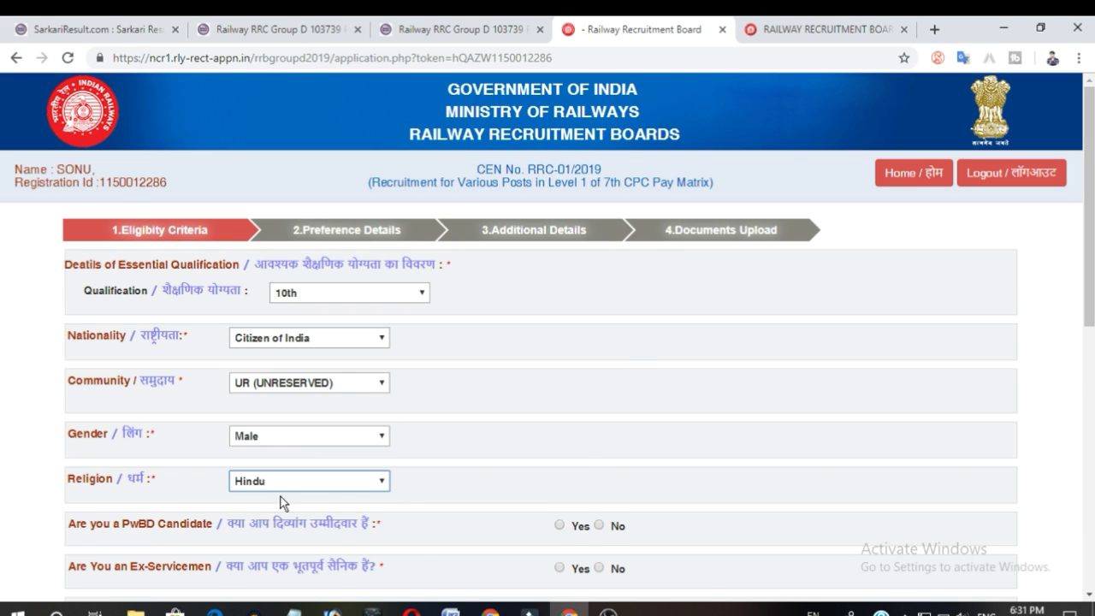
# Answer No to the PwBD, ex-servicemen and apprenticeship course questions.
pyautogui.scroll(-2, 283, 503)
pyautogui.click(599, 391)
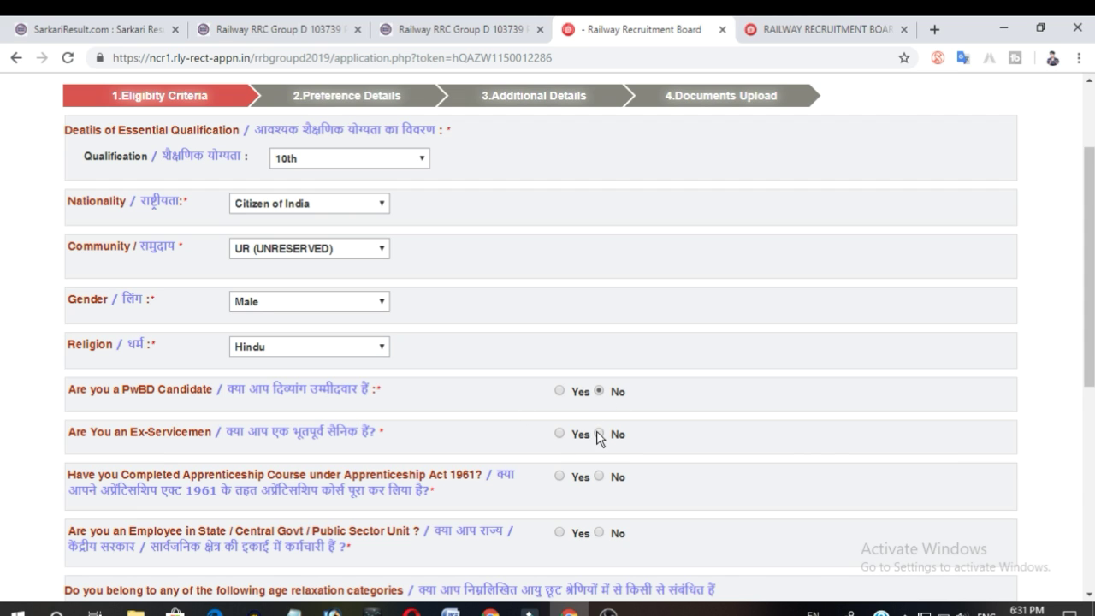
pyautogui.click(598, 433)
pyautogui.click(598, 477)
pyautogui.scroll(-2, 601, 483)
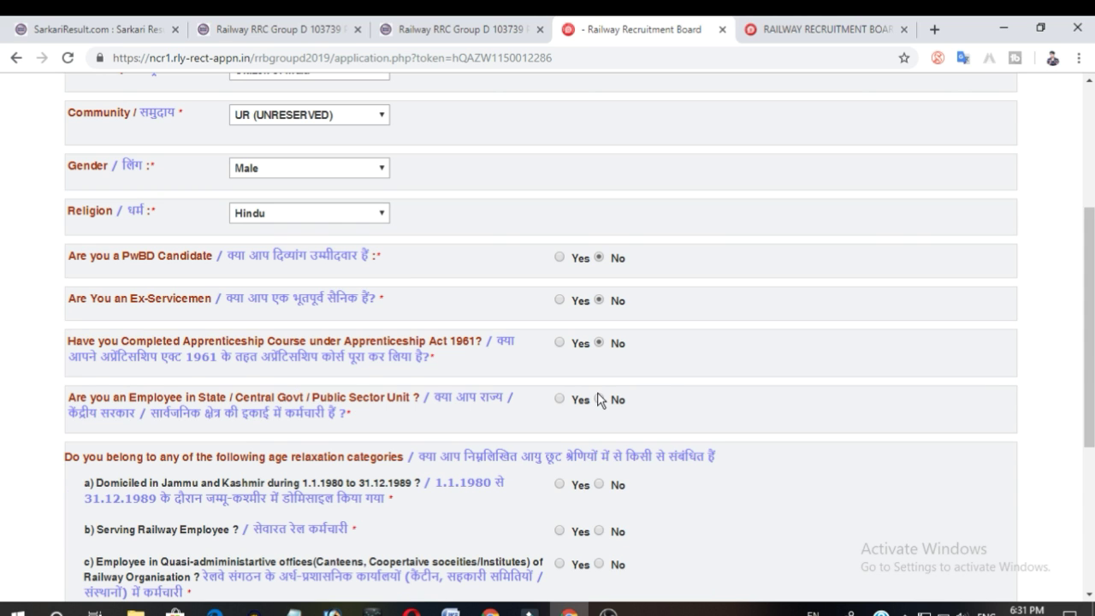
# Answer No to the government employee, age relaxation and economically backward class questions.
pyautogui.click(598, 399)
pyautogui.click(599, 484)
pyautogui.click(599, 531)
pyautogui.scroll(-4, 550, 462)
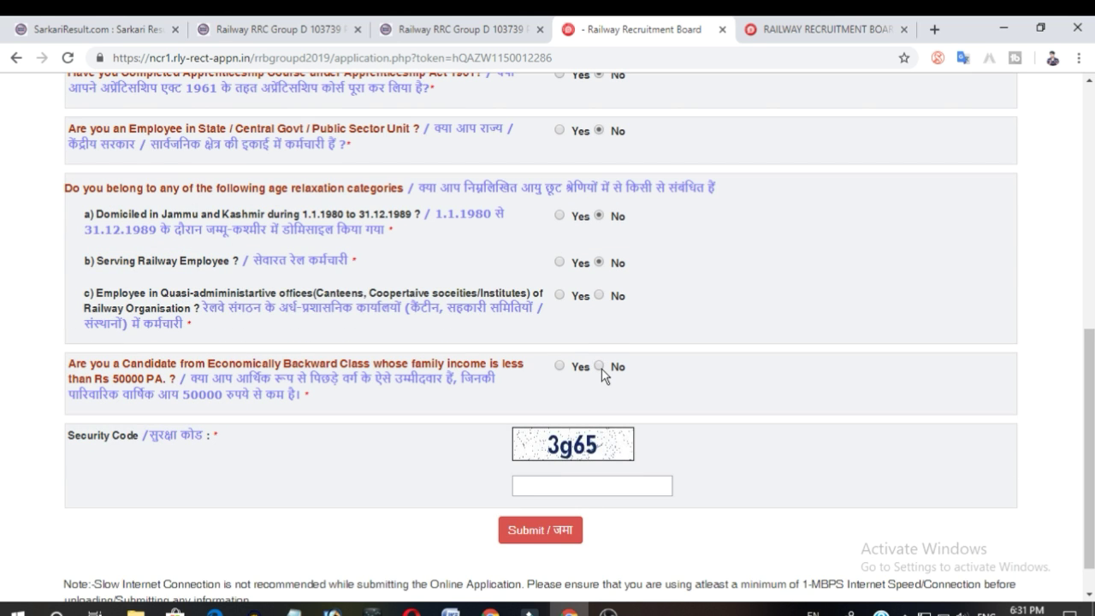
pyautogui.click(599, 366)
pyautogui.scroll(6, 636, 319)
pyautogui.scroll(-4, 637, 316)
pyautogui.scroll(-3, 637, 317)
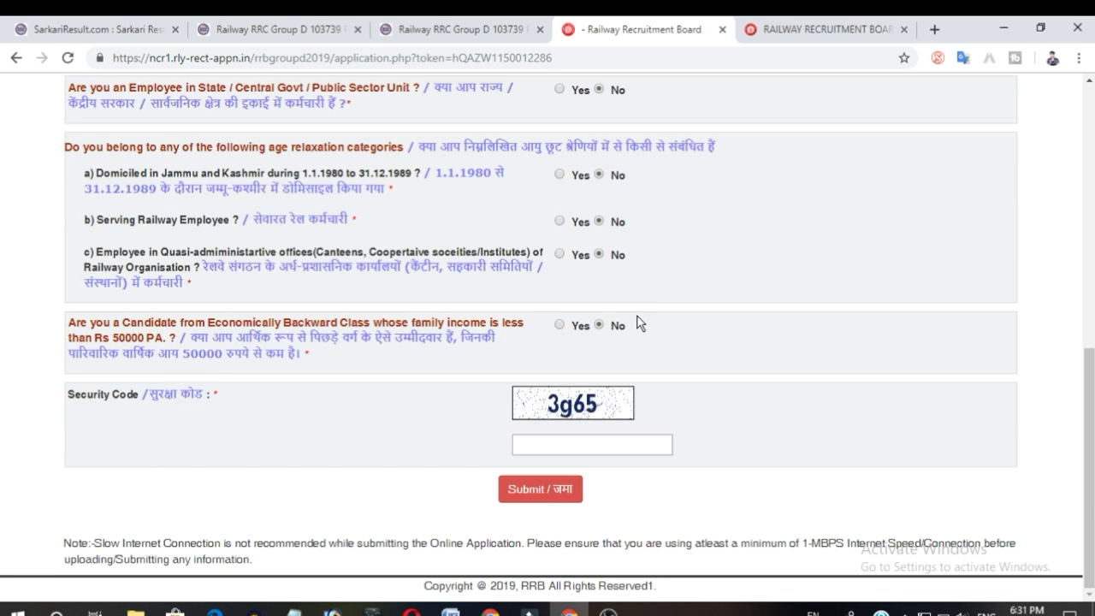
# Enter the security code 3g65 and try submitting the eligibility form, closing the confirmation alert.
pyautogui.click(595, 442)
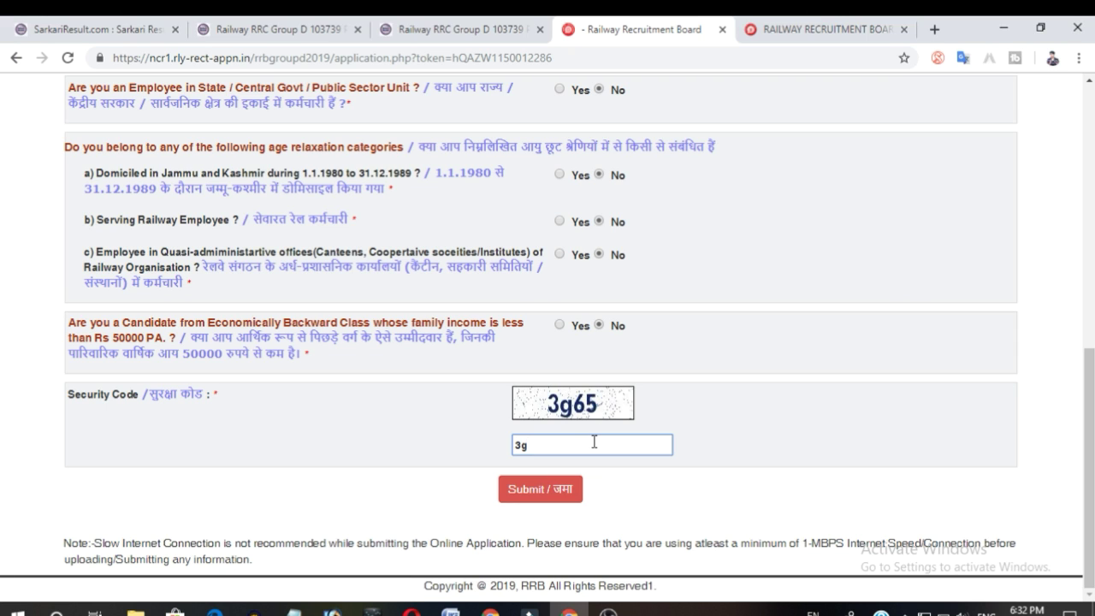
pyautogui.click(533, 488)
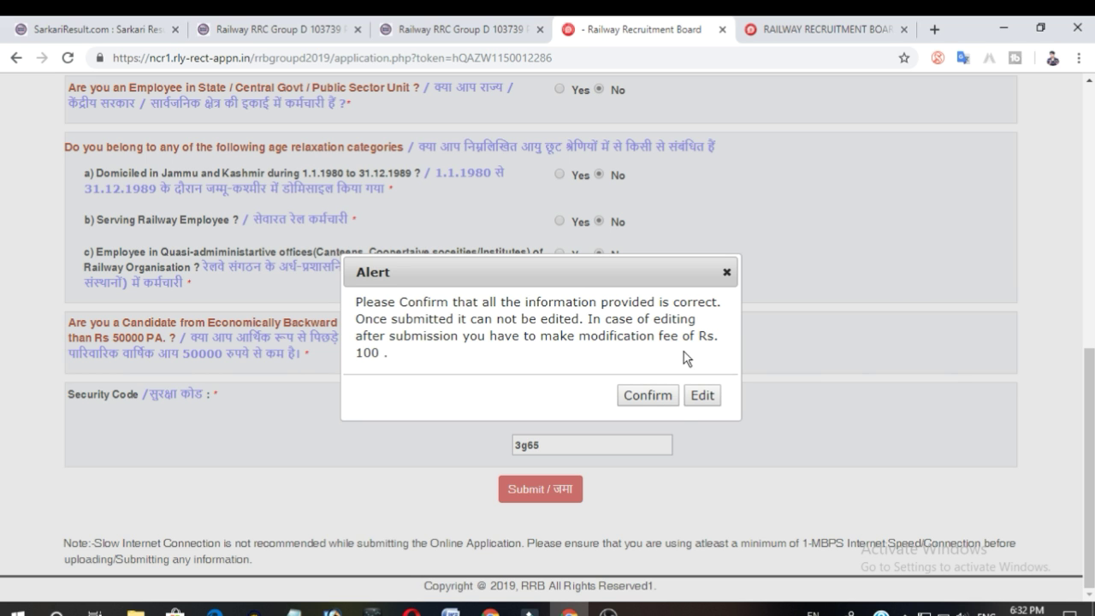
pyautogui.click(726, 273)
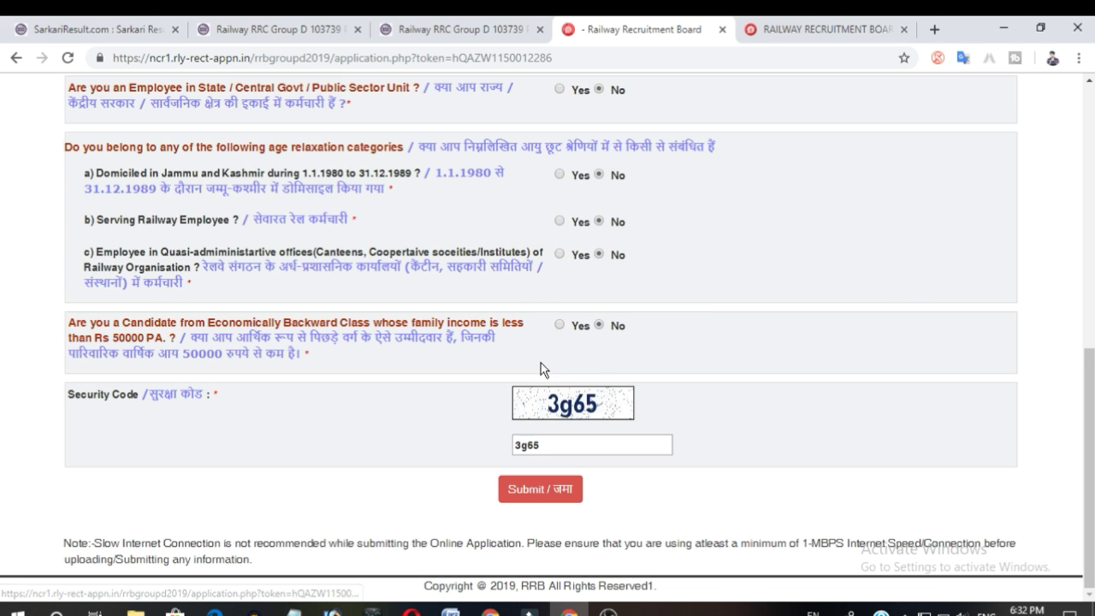
# Submit the eligibility criteria form and confirm the submission.
pyautogui.scroll(7, 540, 362)
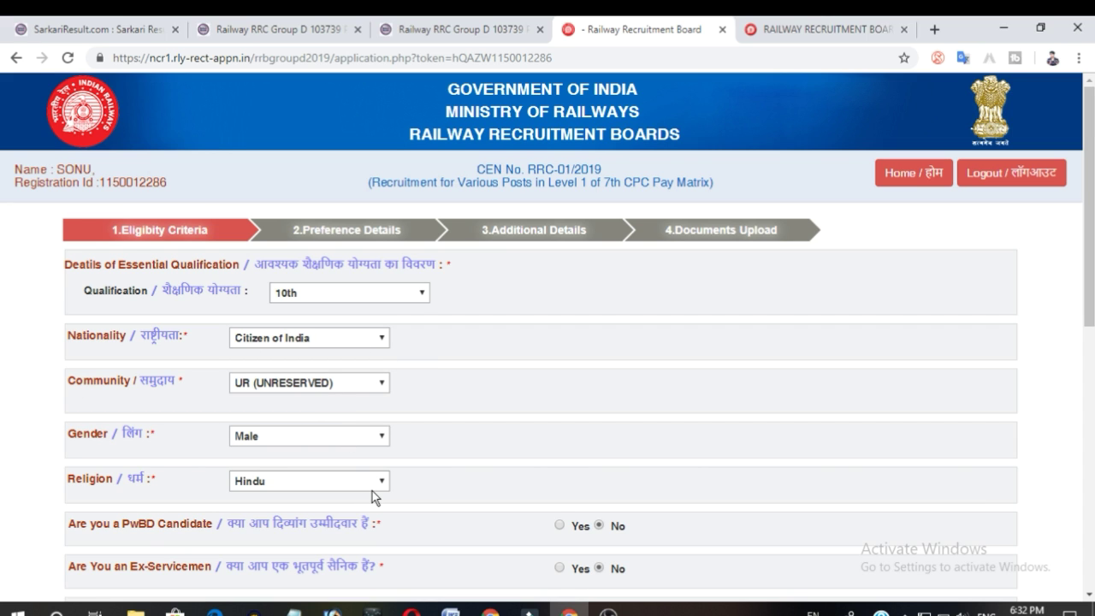
pyautogui.scroll(-2, 372, 491)
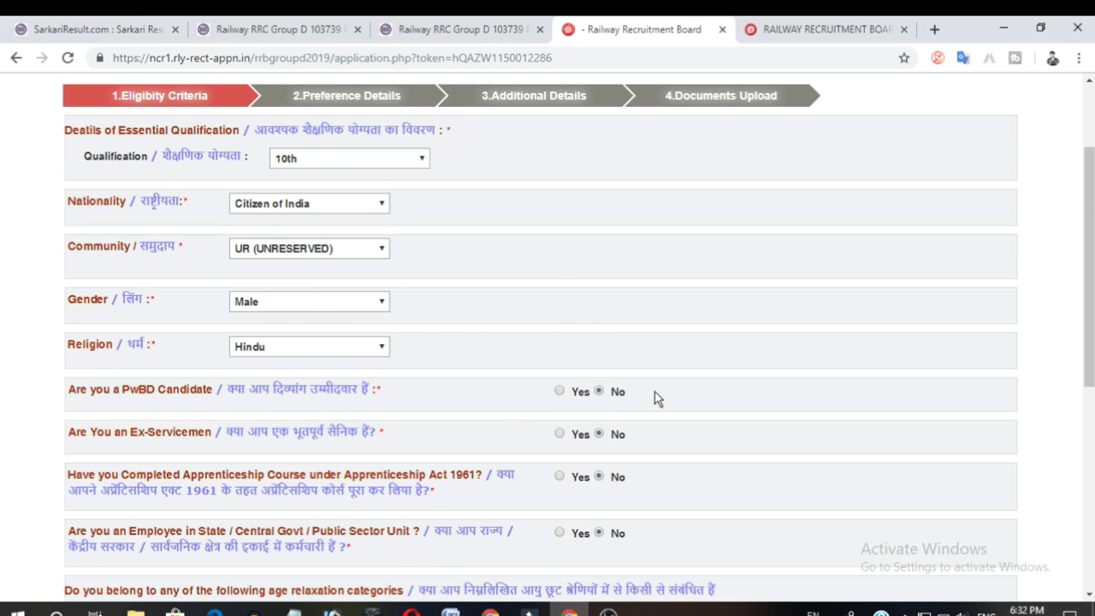
pyautogui.scroll(-6, 657, 398)
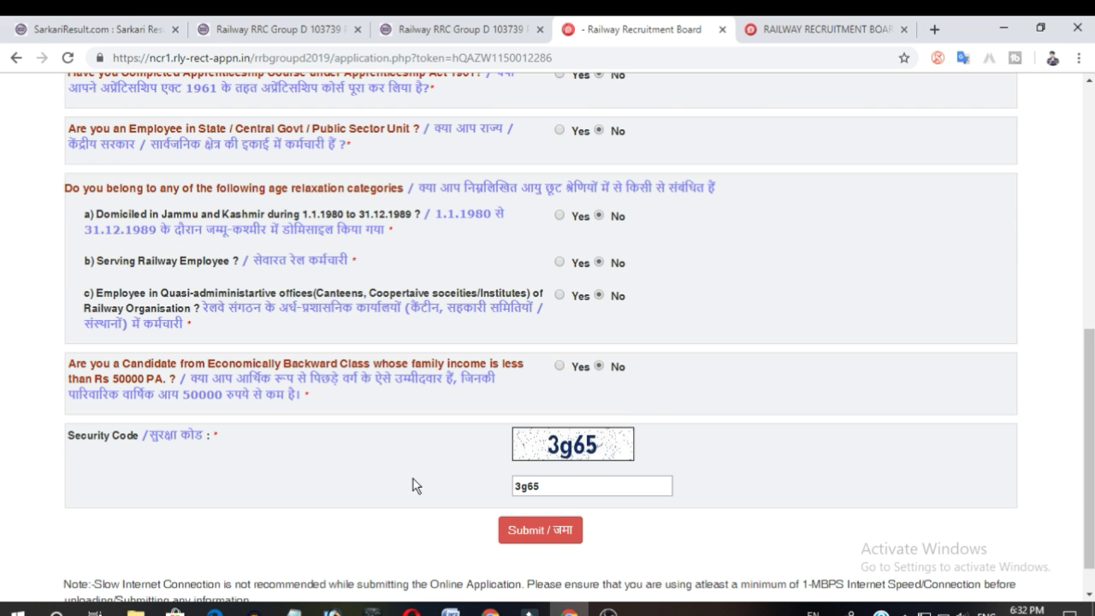
pyautogui.click(547, 523)
pyautogui.click(643, 395)
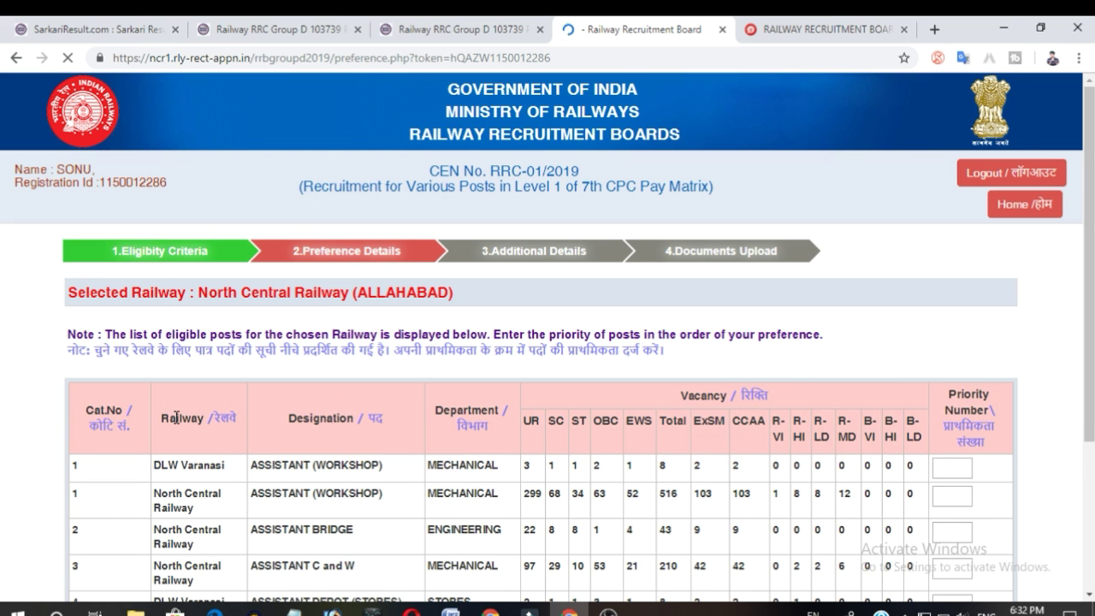
# Review the list of eligible posts and vacancies for North Central Railway.
pyautogui.scroll(-7, 380, 421)
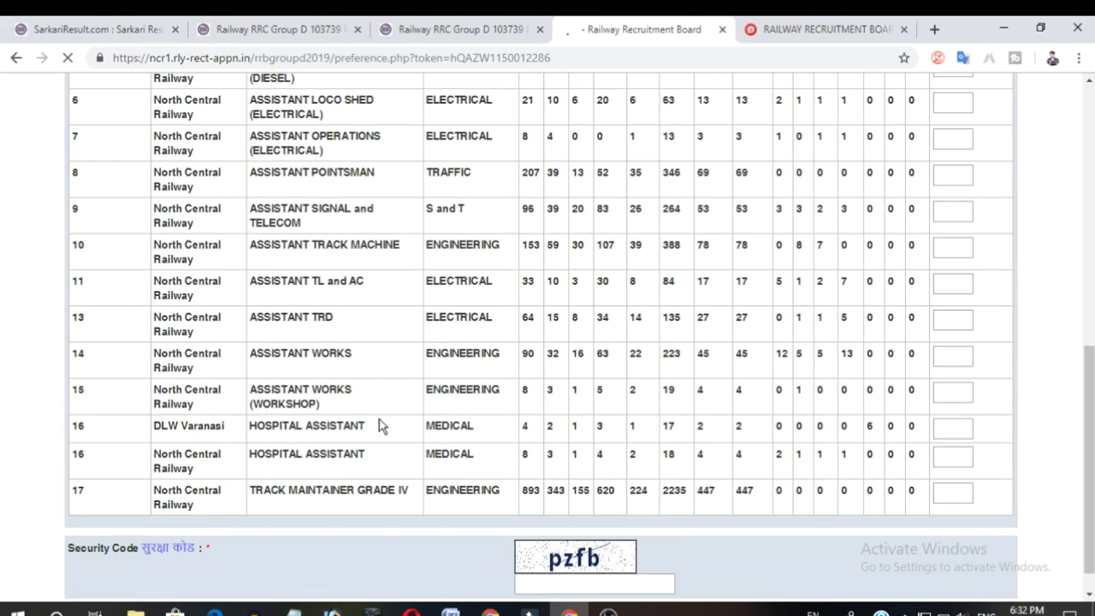
pyautogui.scroll(3, 379, 427)
pyautogui.scroll(3, 394, 487)
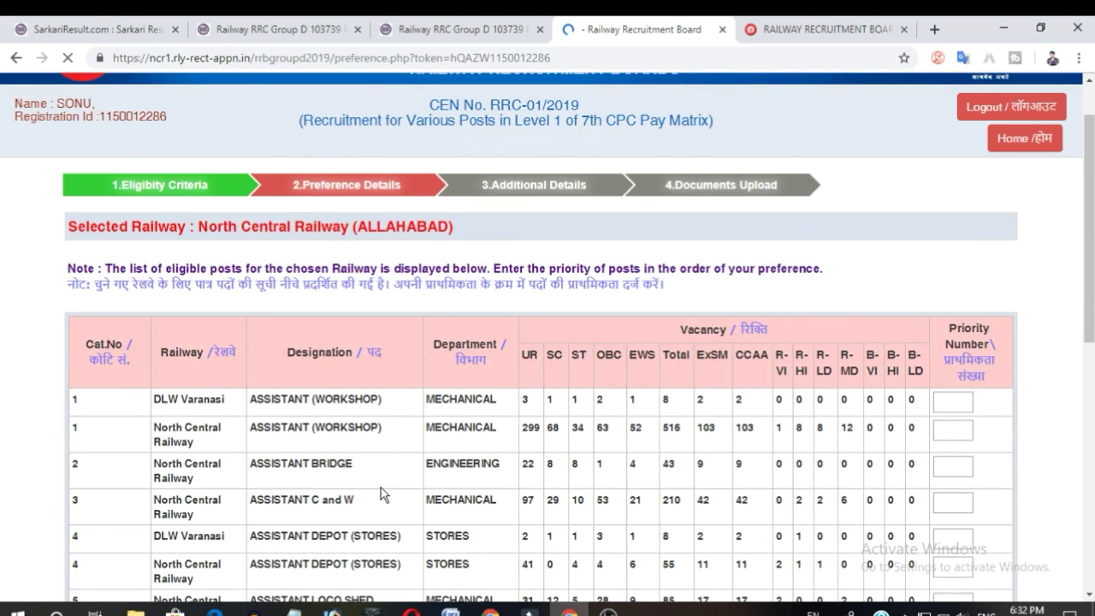
pyautogui.scroll(-2, 381, 488)
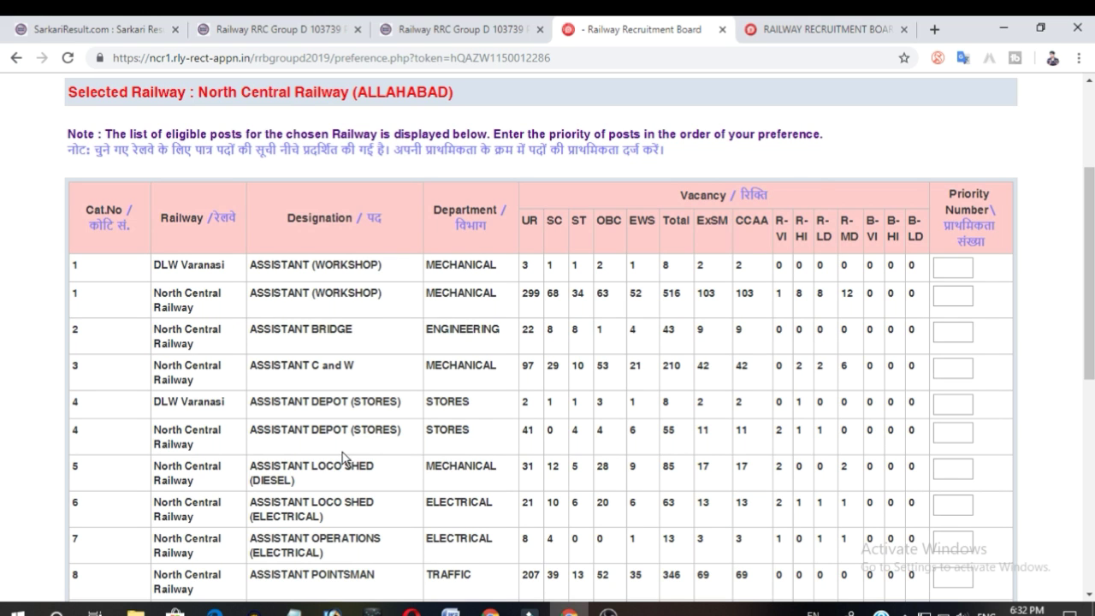
pyautogui.scroll(-5, 351, 462)
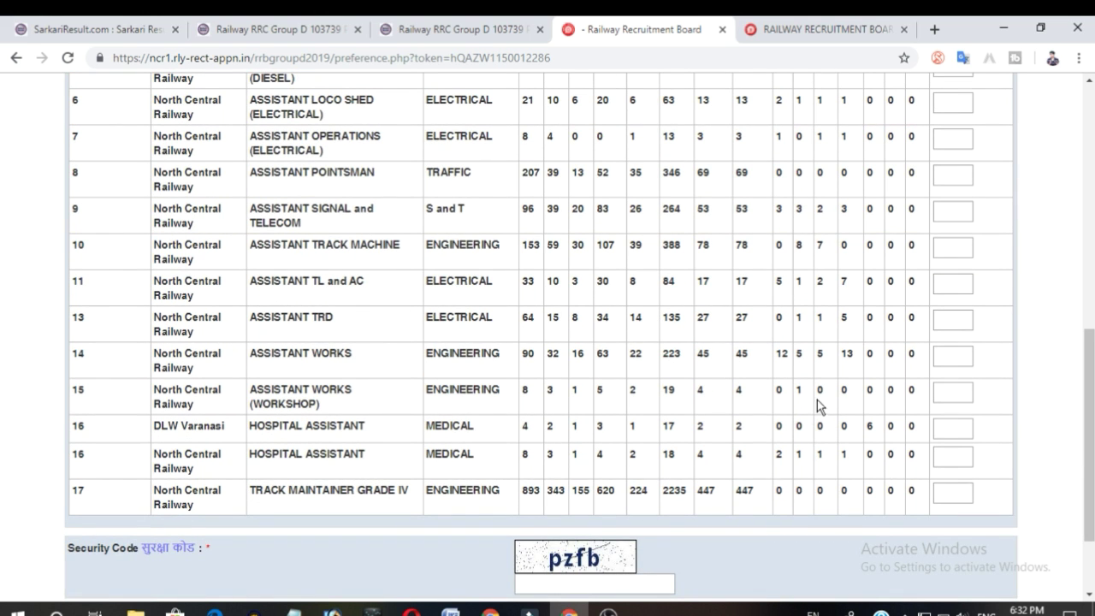
pyautogui.scroll(3, 772, 479)
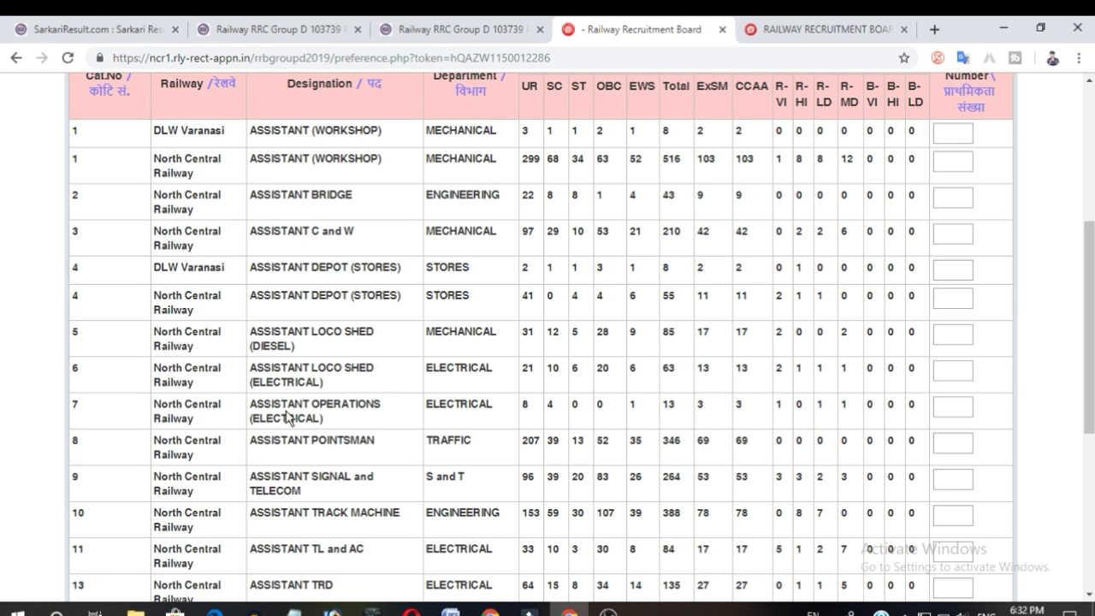
pyautogui.scroll(-5, 664, 405)
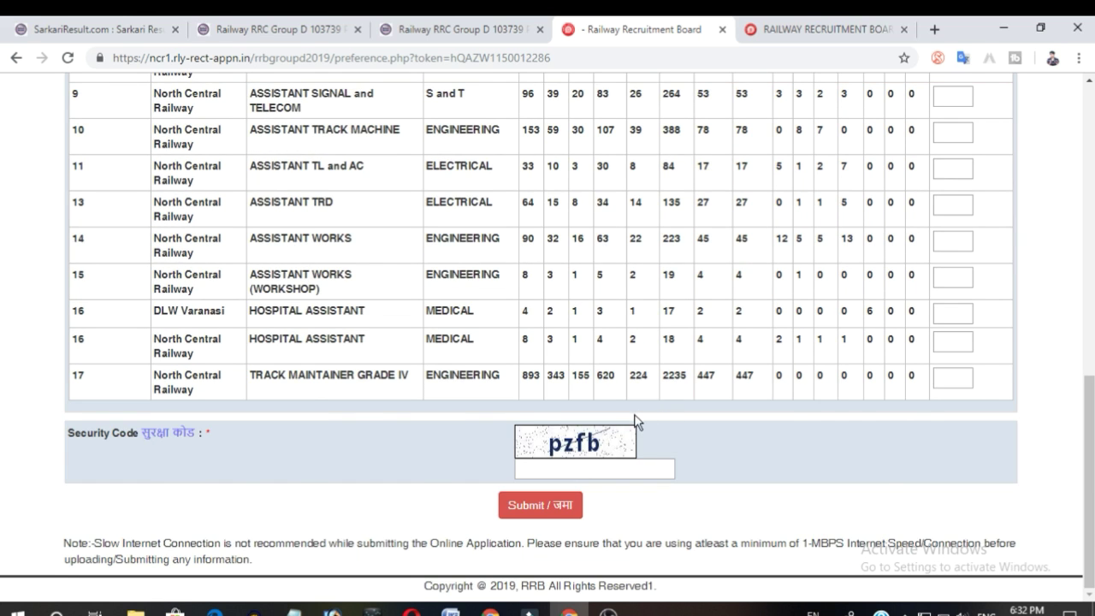
pyautogui.scroll(3, 636, 420)
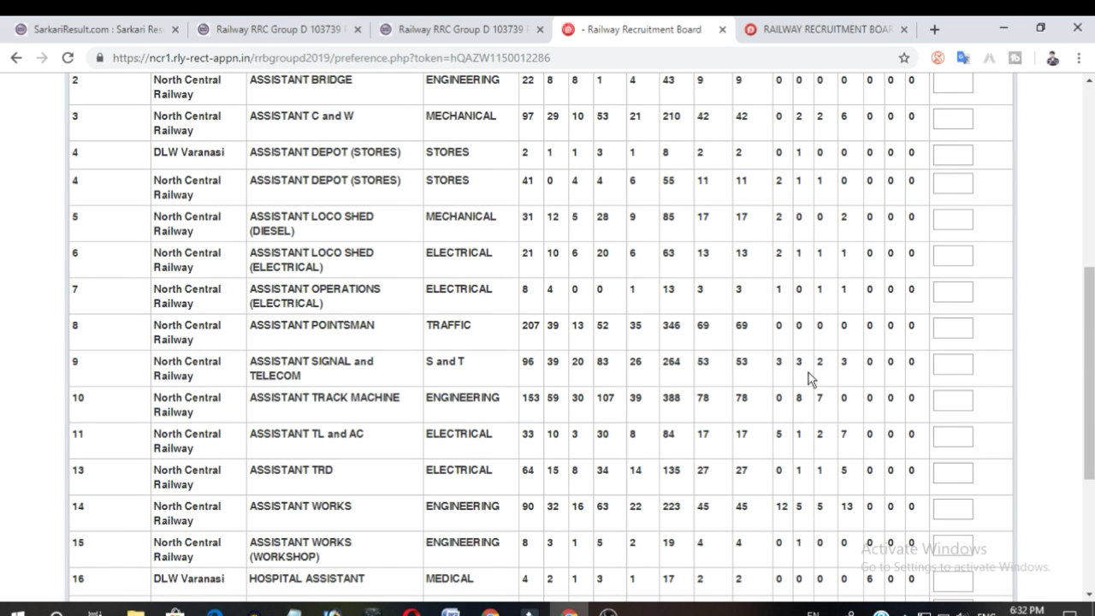
# Assign priorities 1 to 9 to the posts from Assistant Signal and Telecom through Track Maintainer Grade IV.
pyautogui.click(951, 363)
pyautogui.press('Tab')
pyautogui.press('Tab')
pyautogui.write('3')
pyautogui.press('Tab')
pyautogui.write('4')
pyautogui.press('Tab')
pyautogui.write('5')
pyautogui.press('Tab')
pyautogui.write('6')
pyautogui.press('Tab')
pyautogui.write('7')
pyautogui.press('Tab')
pyautogui.write('8')
pyautogui.press('Tab')
pyautogui.write('9')
pyautogui.press('Tab')
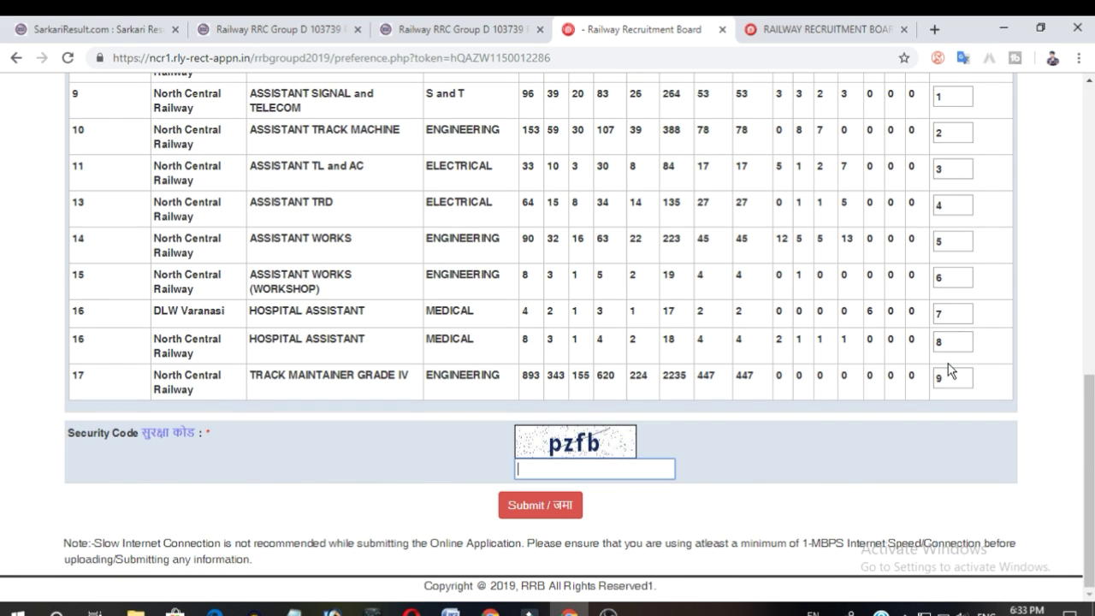
# Assign priorities 10 onward to the remaining posts, starting with DLW Varanasi Assistant (Workshop).
pyautogui.scroll(10, 948, 368)
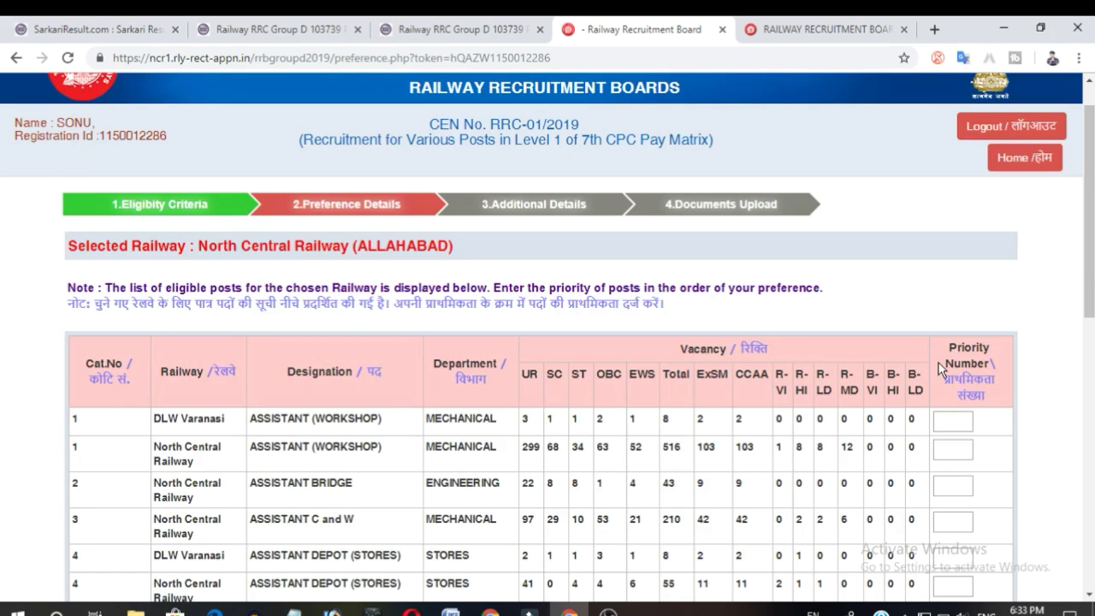
pyautogui.click(962, 420)
pyautogui.press('Tab')
pyautogui.write('11')
pyautogui.press('Tab')
pyautogui.write('12')
pyautogui.press('Tab')
pyautogui.press('Tab')
pyautogui.write('1')
pyautogui.press('Tab')
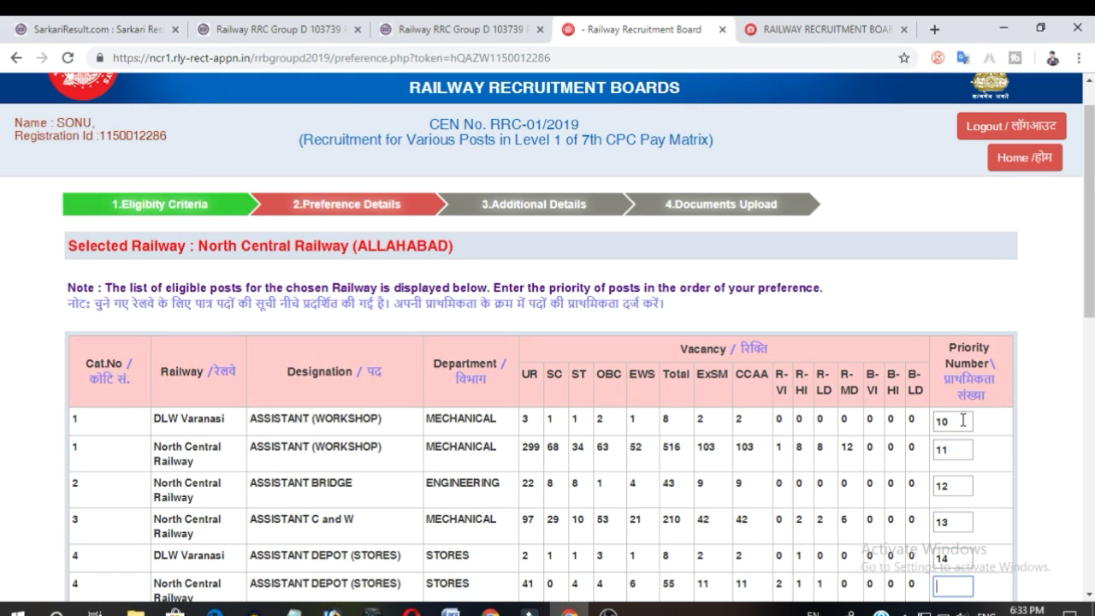
pyautogui.write('15')
pyautogui.press('Tab')
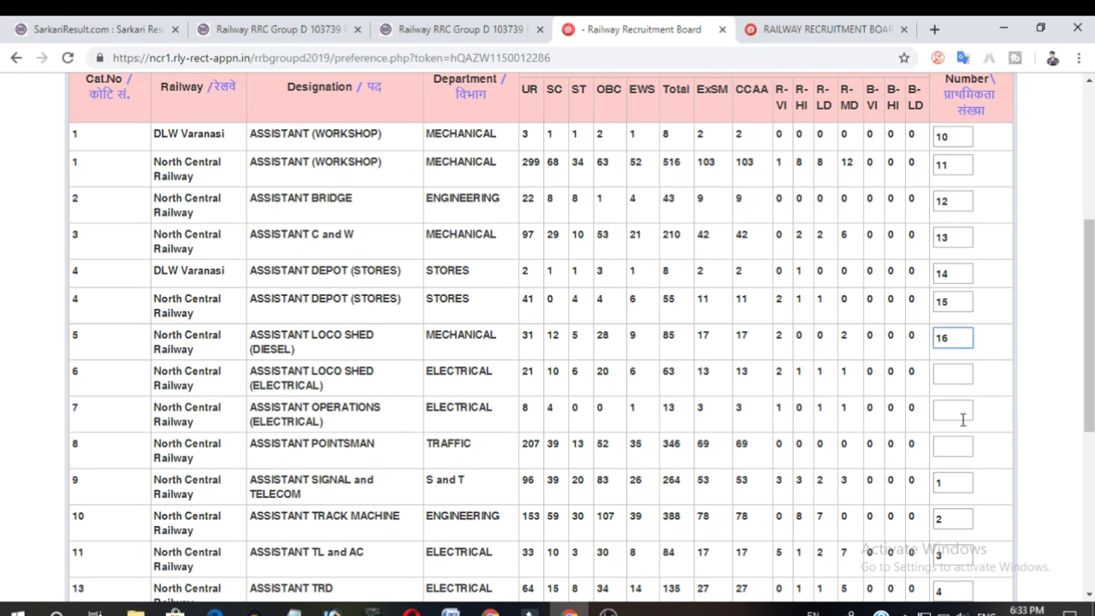
pyautogui.press('Tab')
pyautogui.press('Tab')
pyautogui.write('1')
pyautogui.press('Tab')
# Enter the security code and submit the post preferences.
pyautogui.scroll(-5, 844, 425)
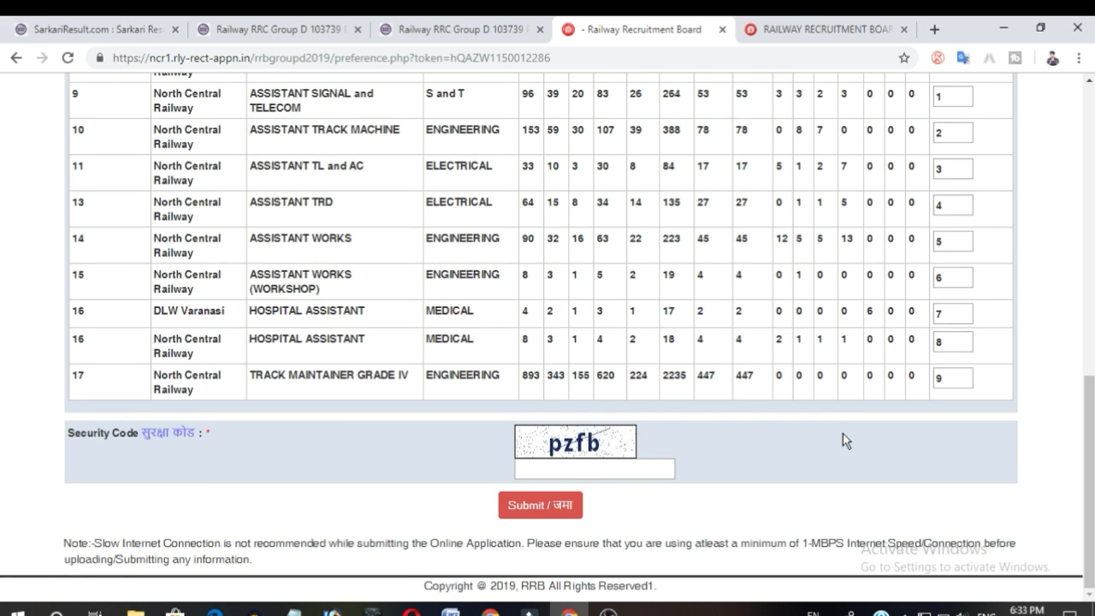
pyautogui.click(621, 470)
pyautogui.click(539, 505)
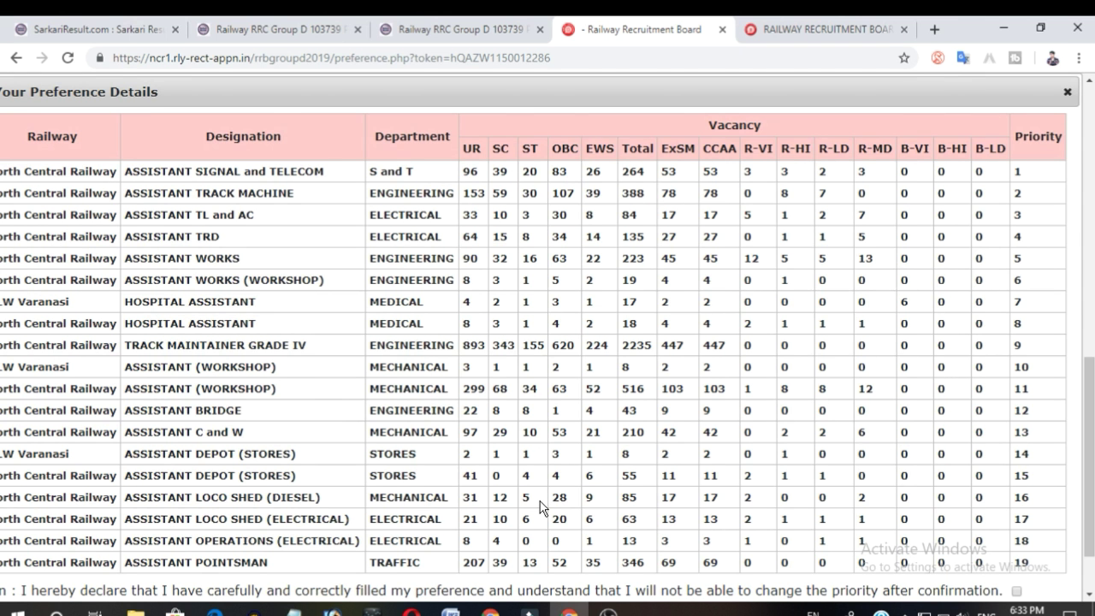
# Accept the preference declaration and confirm the priorities.
pyautogui.scroll(-1, 555, 479)
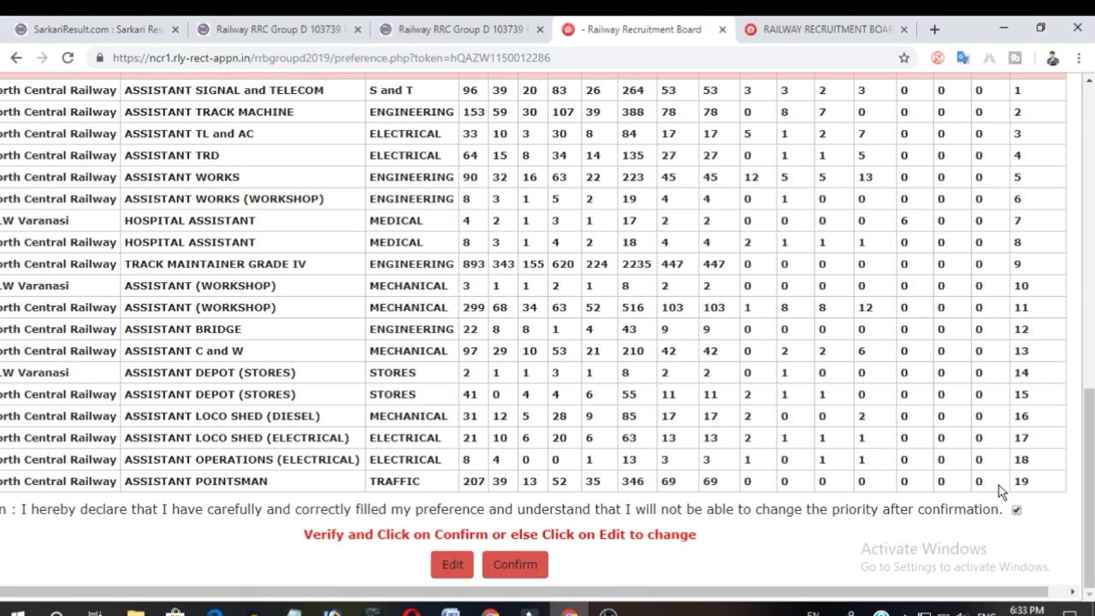
pyautogui.click(505, 563)
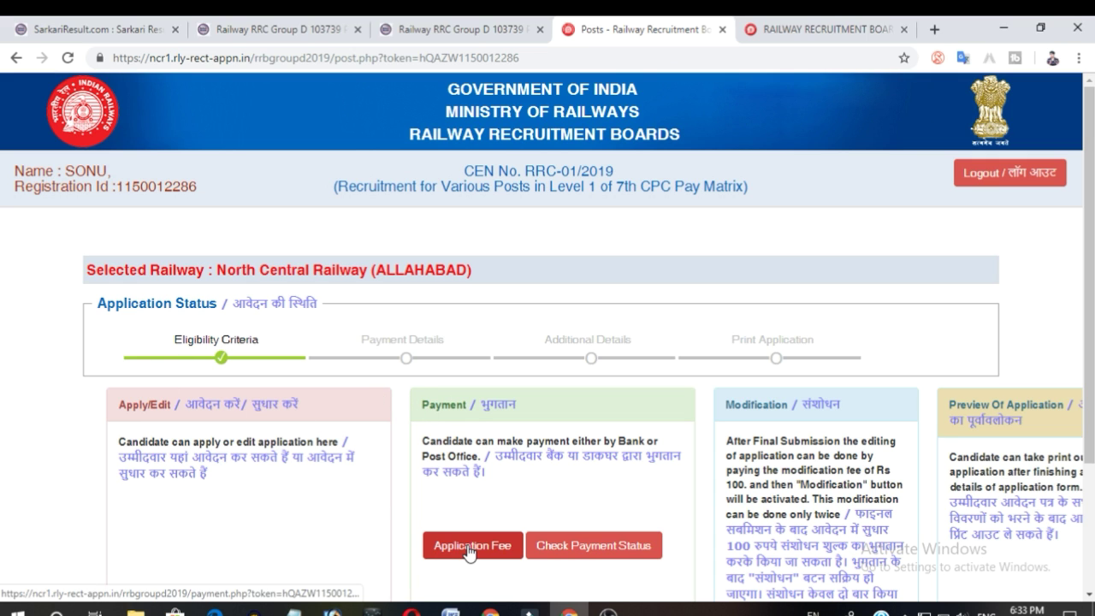
# Start the application fee payment with Bank as payment mode, accepting the cancellation and refund policy.
pyautogui.scroll(-2, 445, 432)
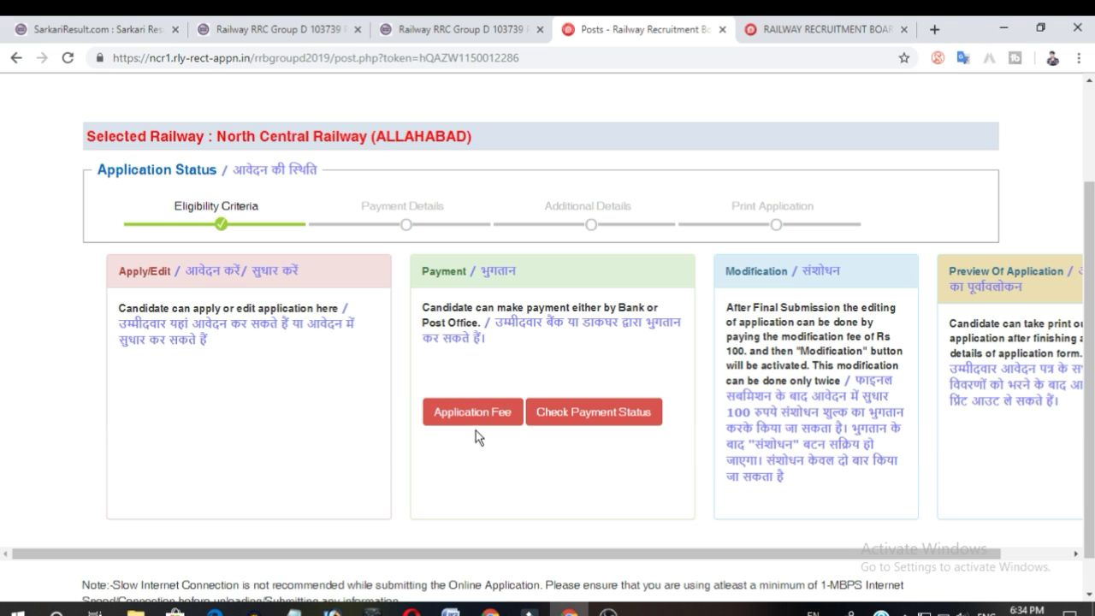
pyautogui.click(477, 414)
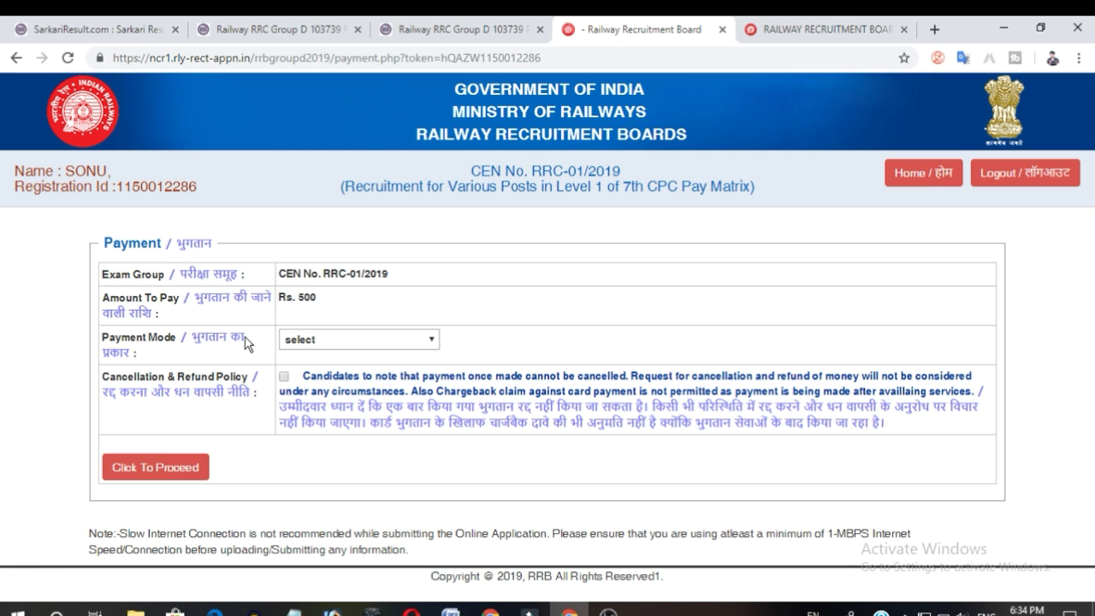
pyautogui.click(351, 339)
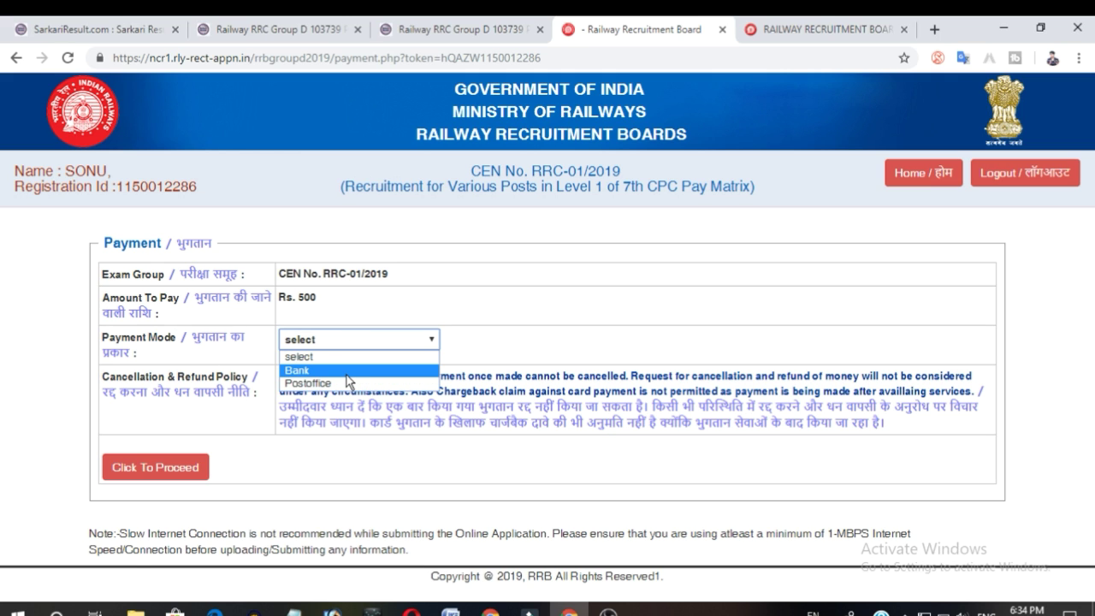
pyautogui.click(346, 373)
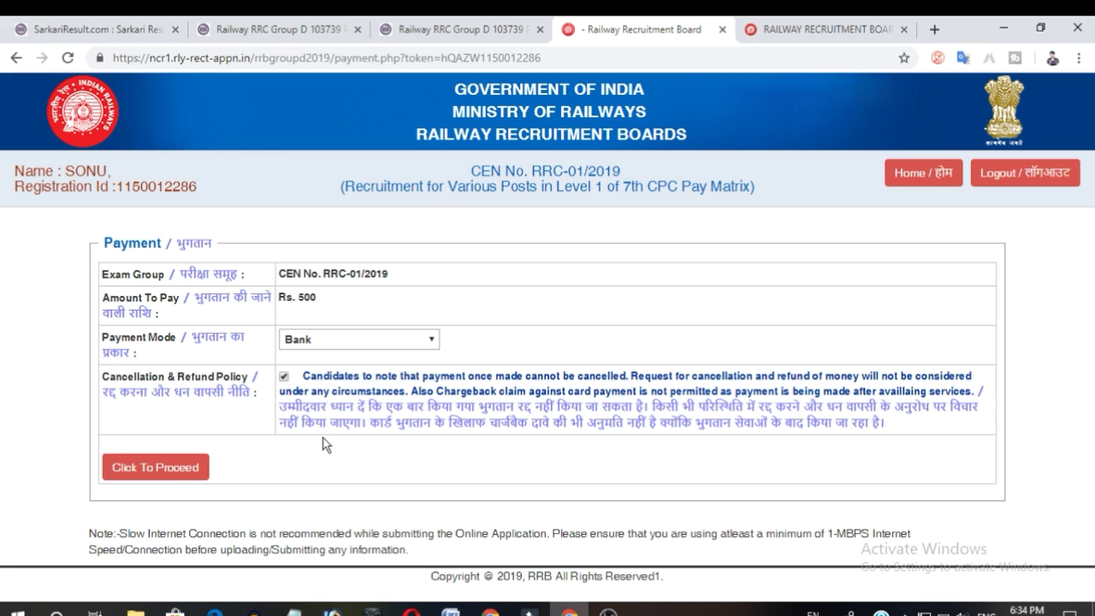
pyautogui.click(173, 468)
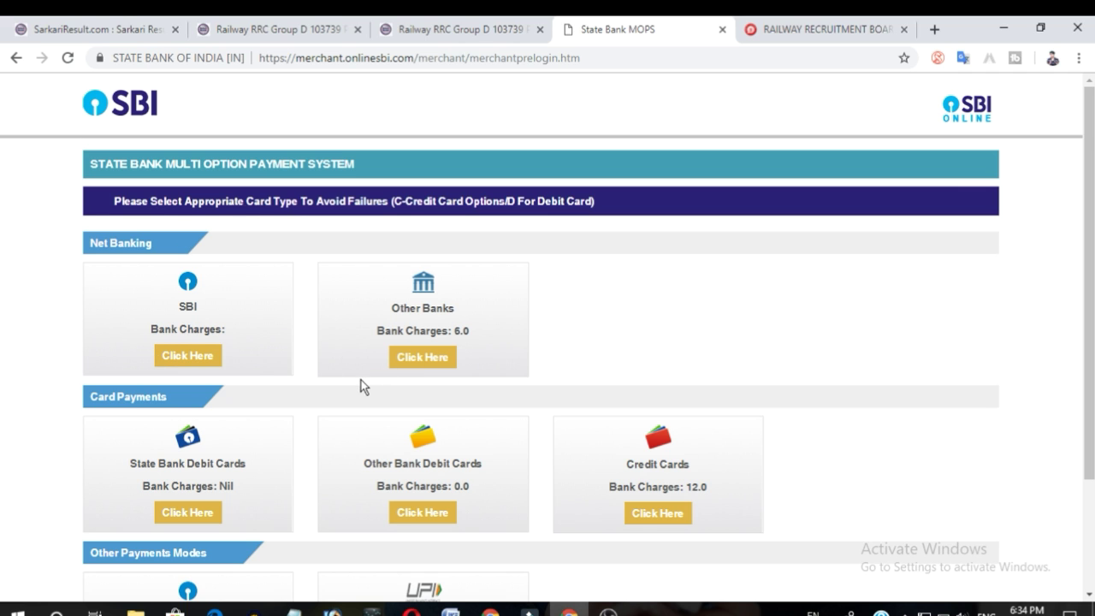
# Choose SBI net banking as the payment option.
pyautogui.scroll(-3, 342, 393)
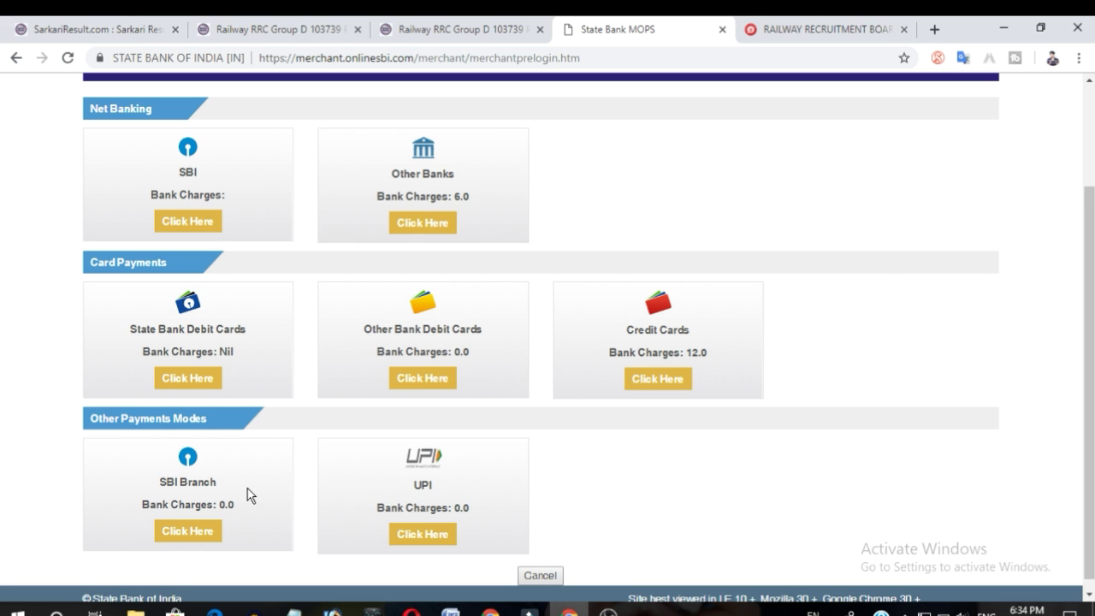
pyautogui.scroll(-1, 248, 505)
pyautogui.scroll(3, 242, 519)
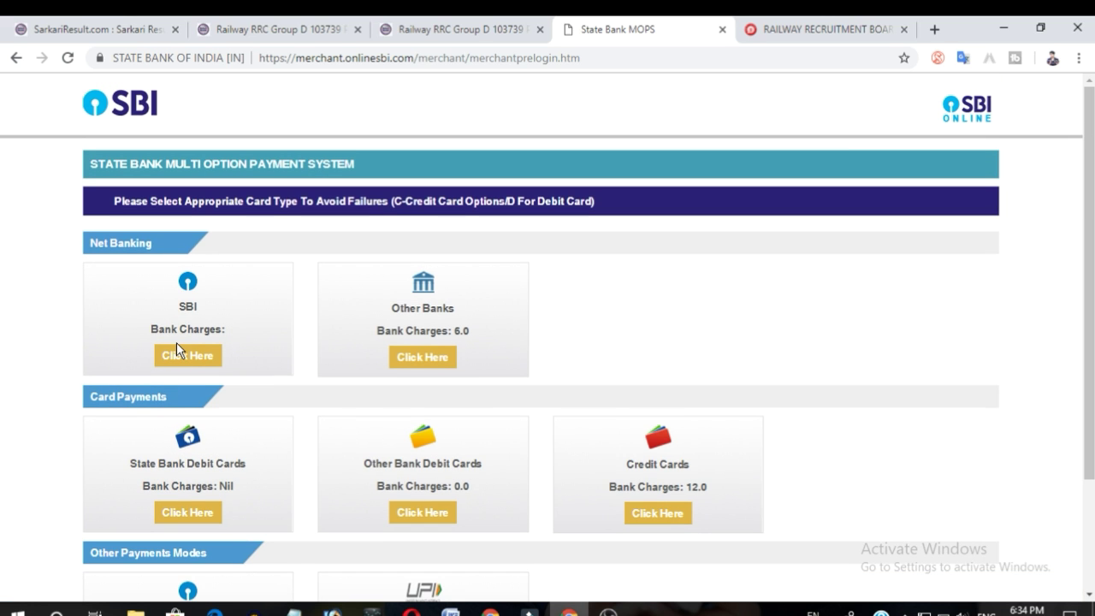
pyautogui.click(186, 363)
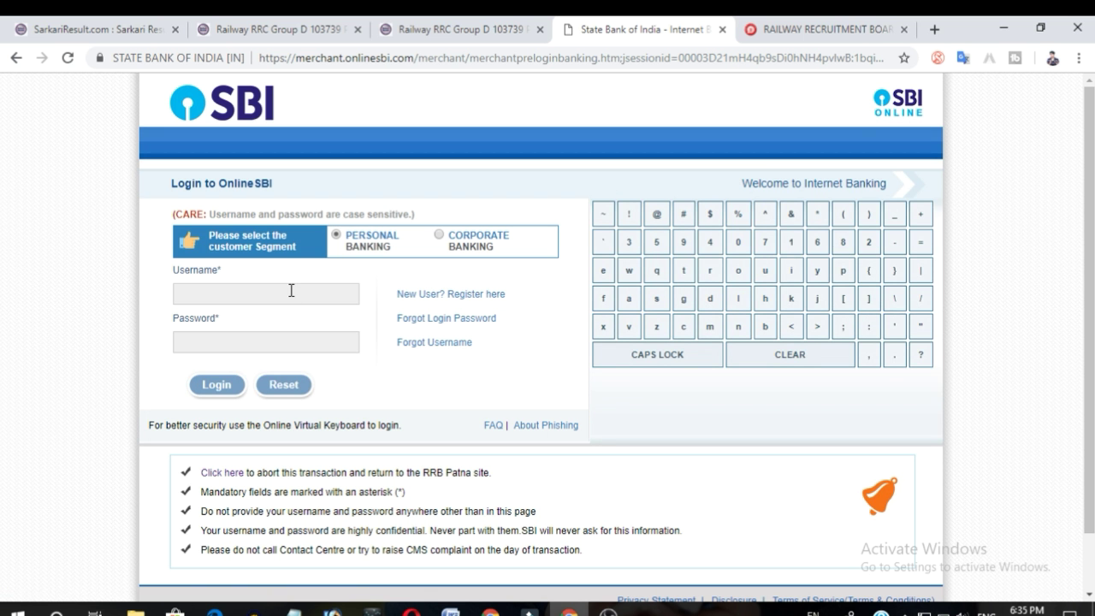
# Log in to SBI personal net banking with the account username and password.
pyautogui.click(291, 291)
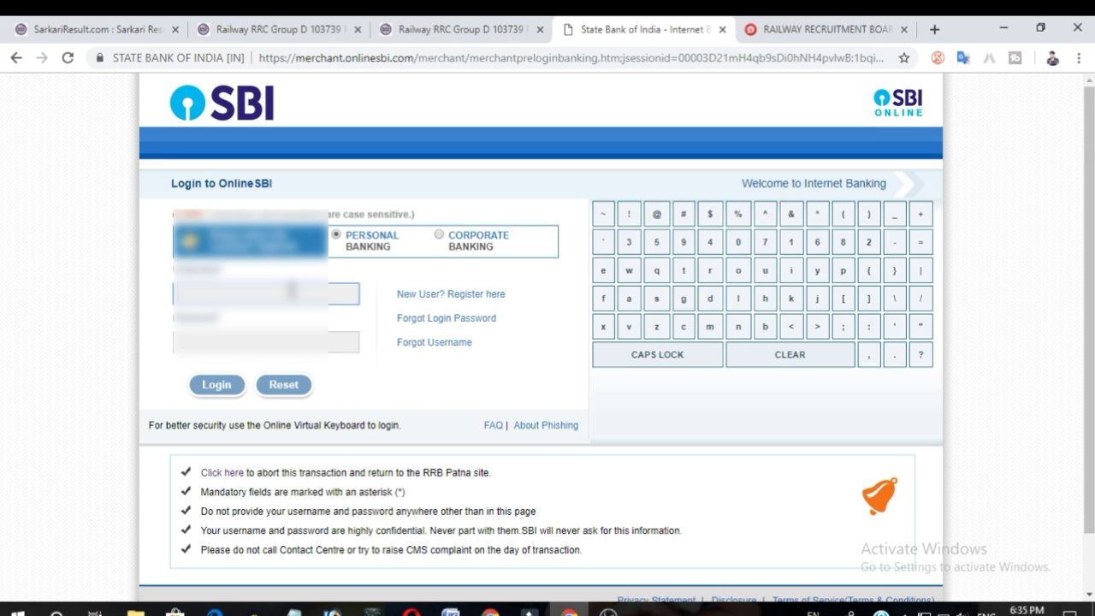
pyautogui.write('abcdefgh')
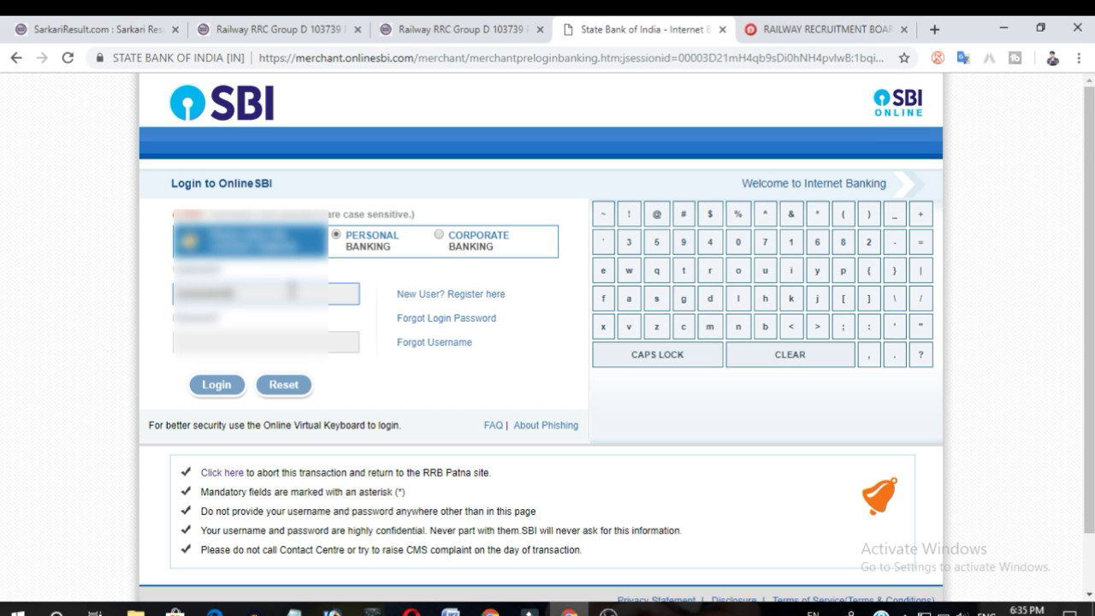
pyautogui.press('Tab')
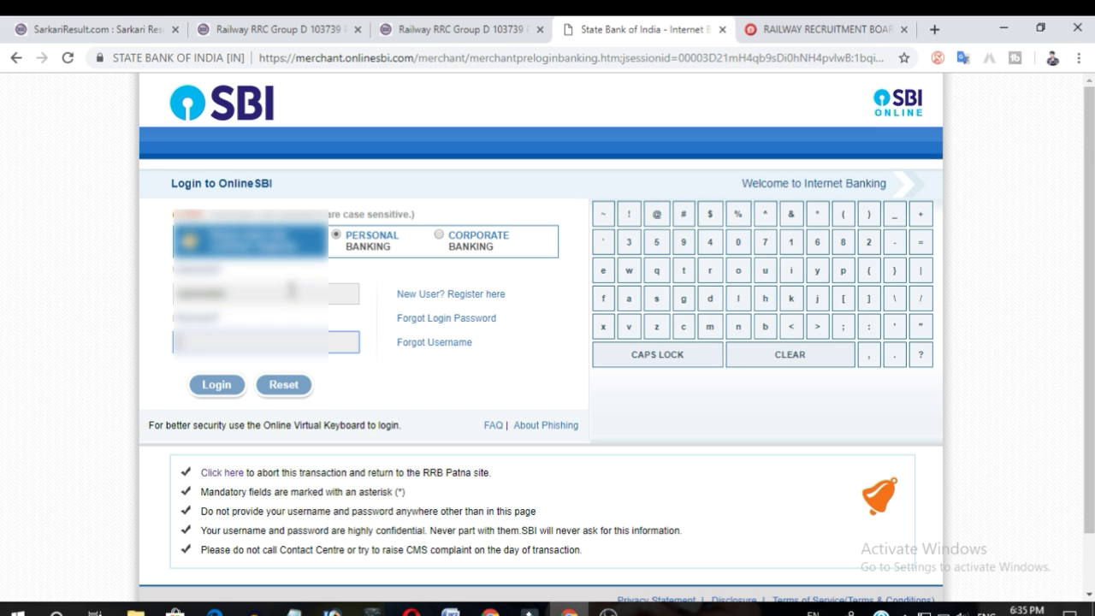
pyautogui.write('a')
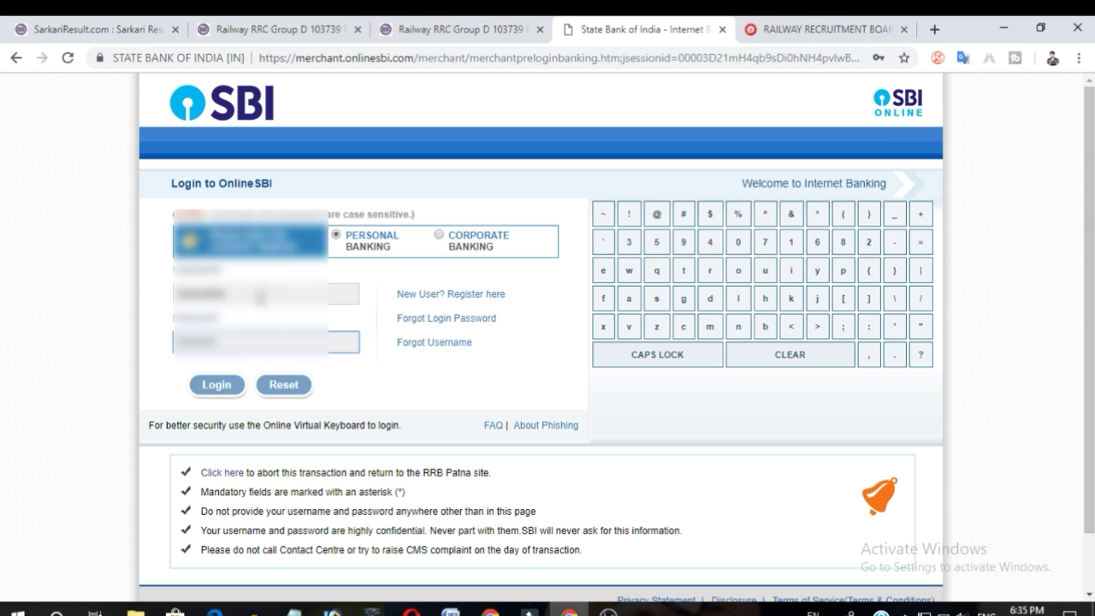
pyautogui.click(205, 389)
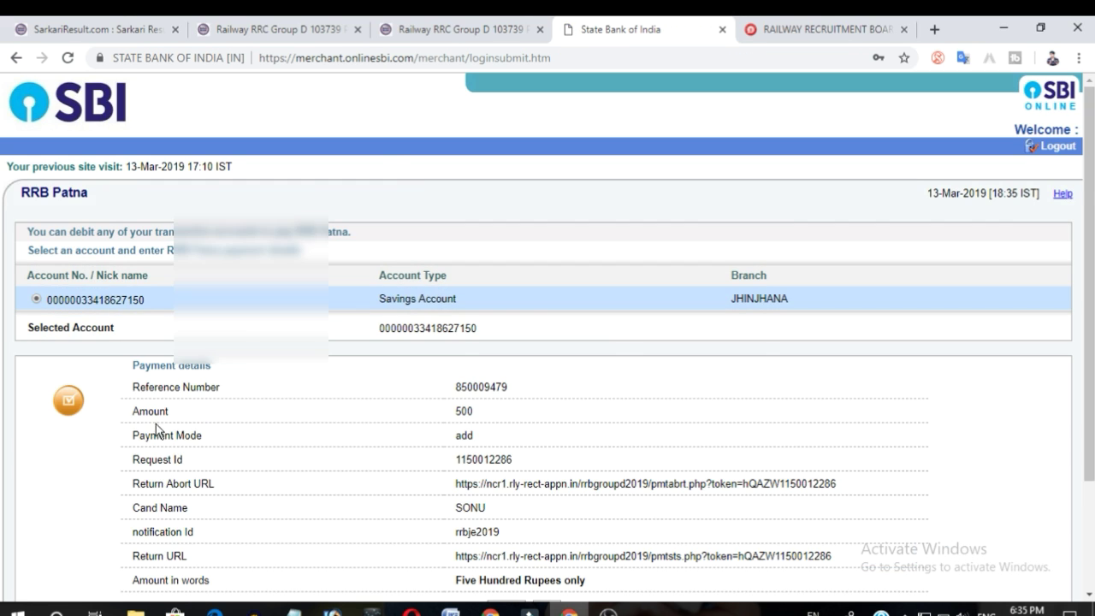
# Confirm the Rs 500 fee debit from the savings account and return to the RRB Patna site.
pyautogui.scroll(-2, 505, 393)
pyautogui.click(505, 466)
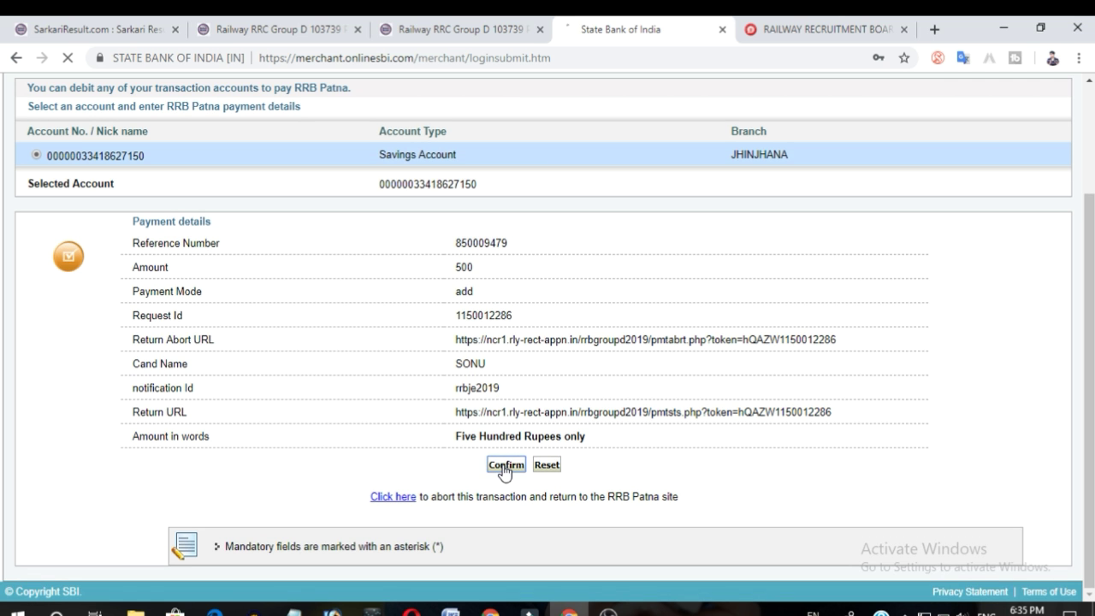
pyautogui.scroll(-3, 458, 402)
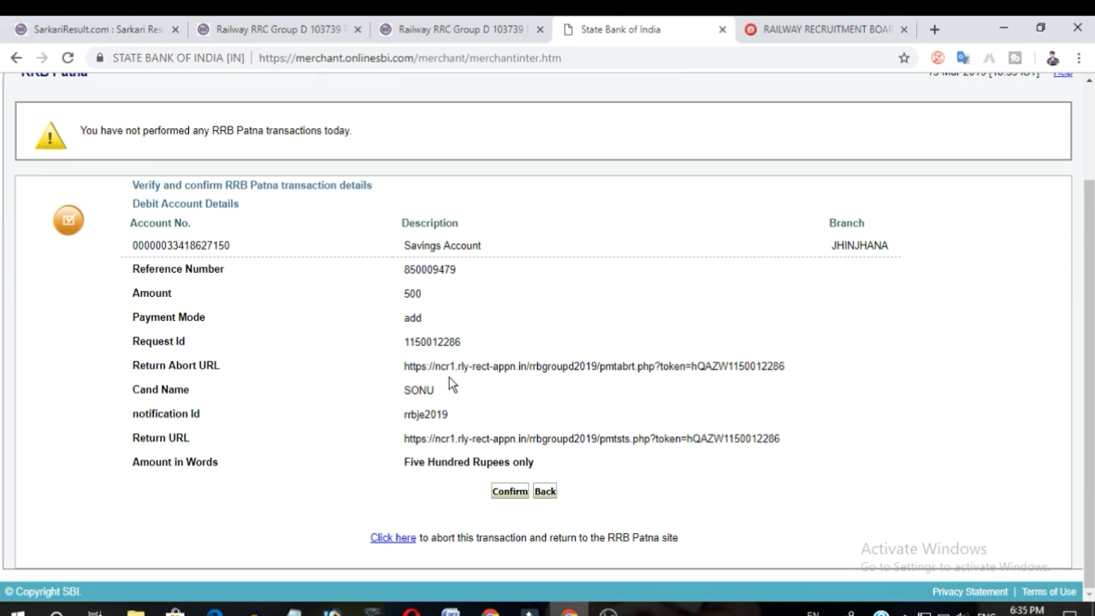
pyautogui.click(509, 491)
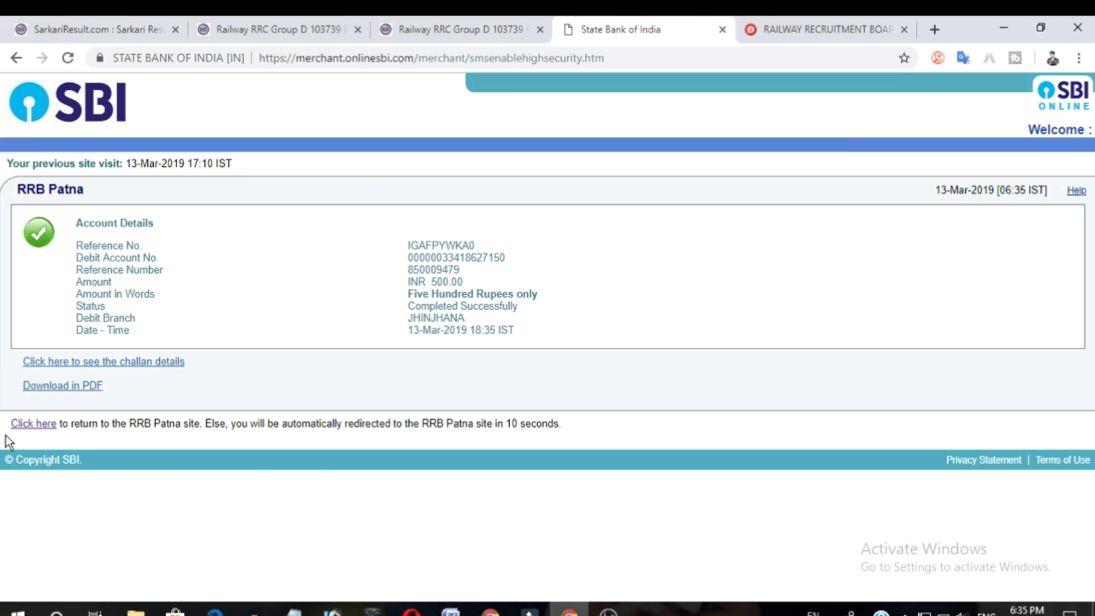
pyautogui.click(49, 427)
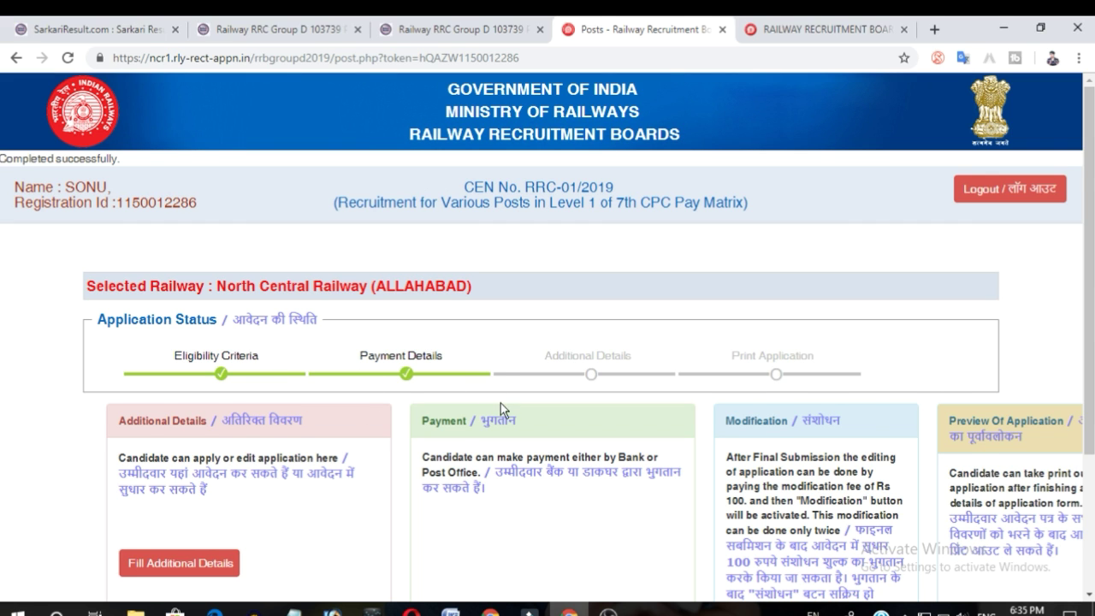
# Open the additional details form and set the state in which studied to Uttar Pradesh.
pyautogui.scroll(-2, 501, 403)
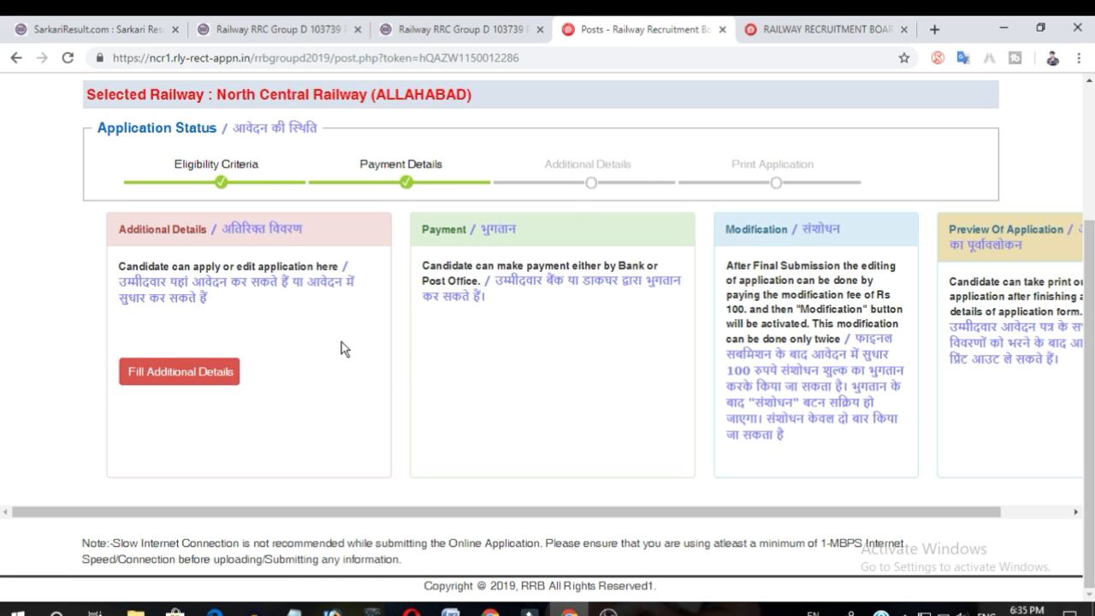
pyautogui.click(218, 374)
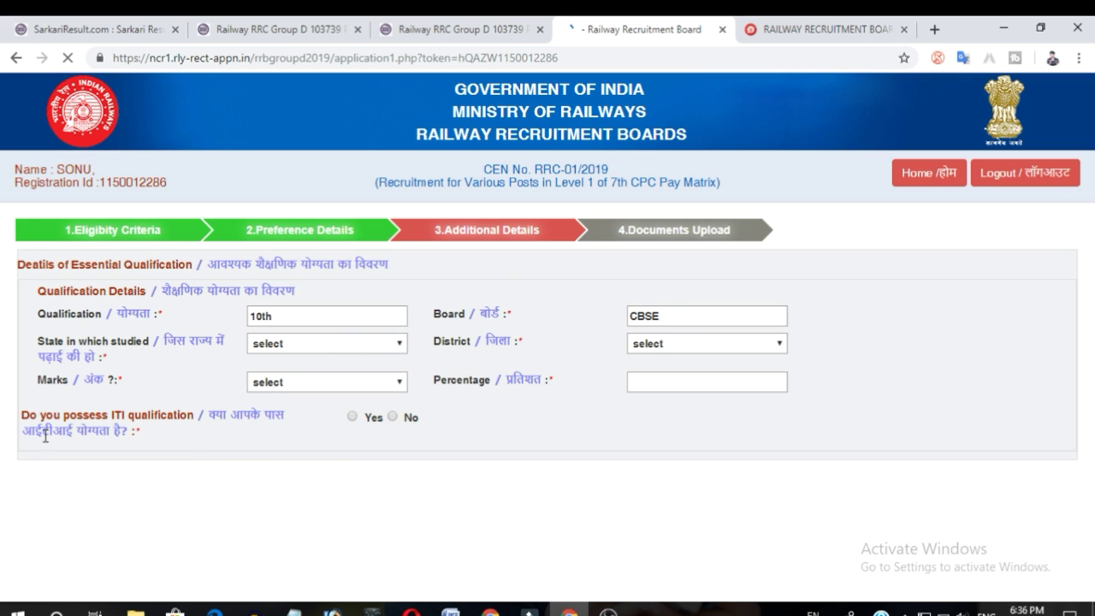
pyautogui.click(295, 345)
pyautogui.scroll(-3, 314, 244)
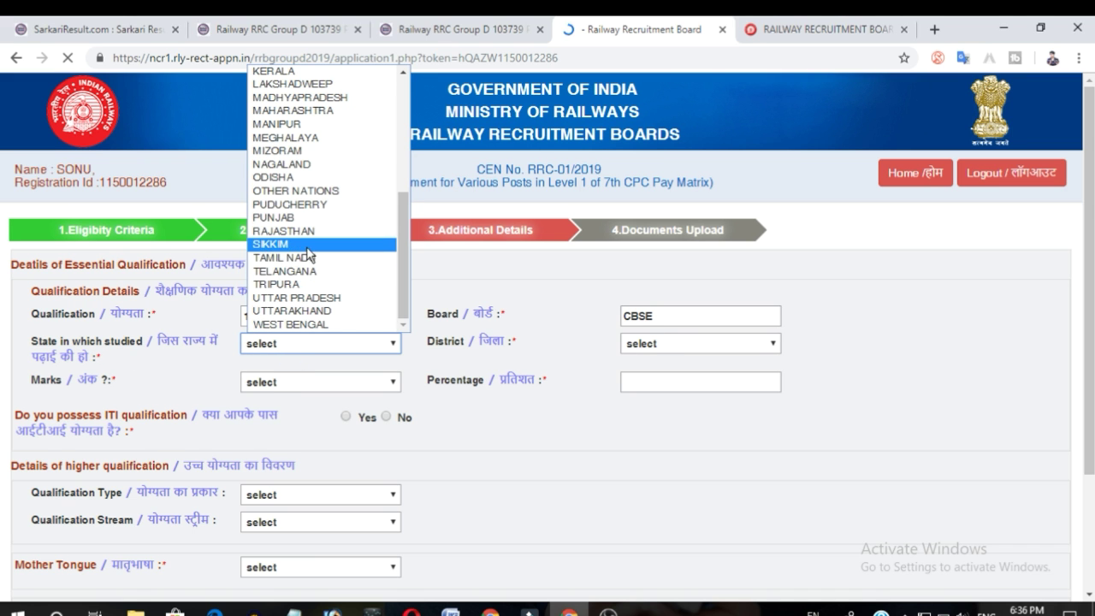
pyautogui.scroll(3, 329, 282)
pyautogui.scroll(-5, 330, 282)
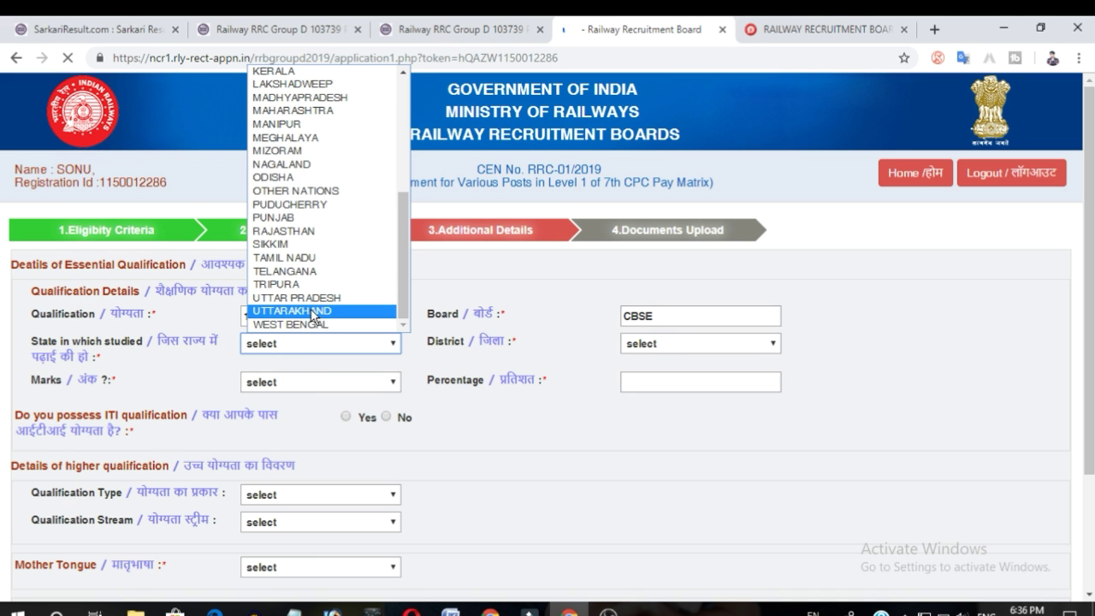
pyautogui.click(321, 297)
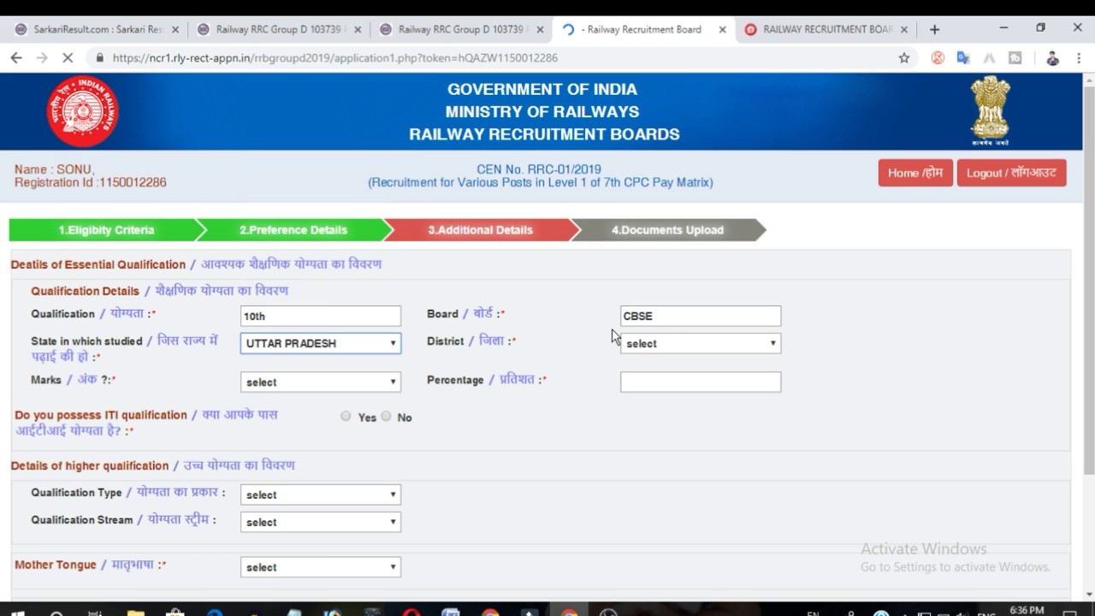
# Browse the district list for the state in which the qualification was studied.
pyautogui.click(672, 343)
pyautogui.scroll(-15, 689, 256)
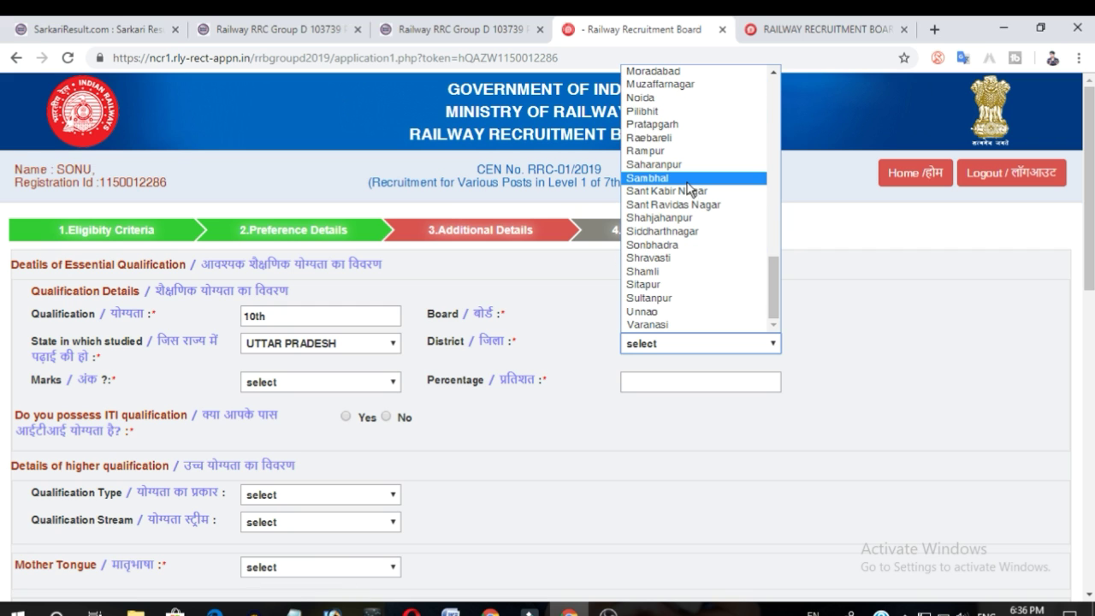
pyautogui.scroll(10, 687, 182)
pyautogui.scroll(-10, 687, 182)
pyautogui.click(650, 490)
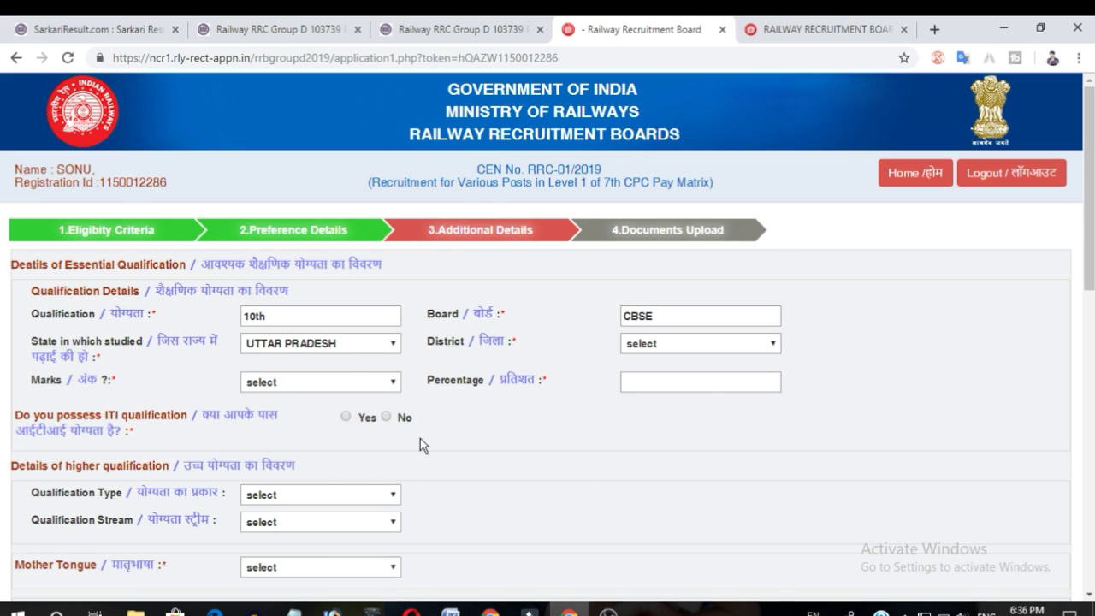
# Review the options for higher qualification type and qualification stream.
pyautogui.scroll(-3, 420, 438)
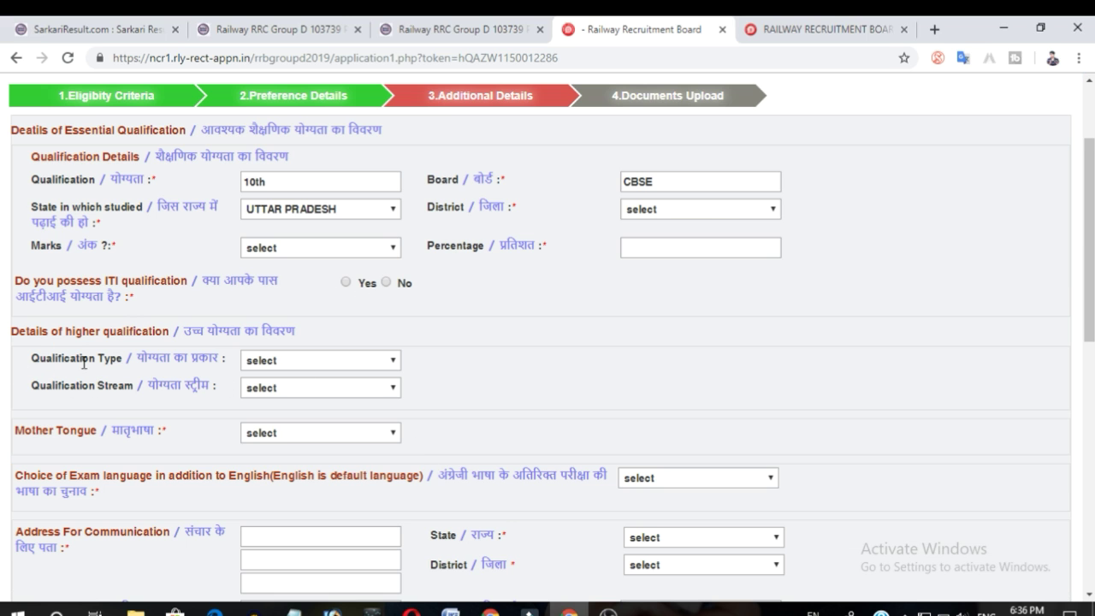
pyautogui.click(322, 361)
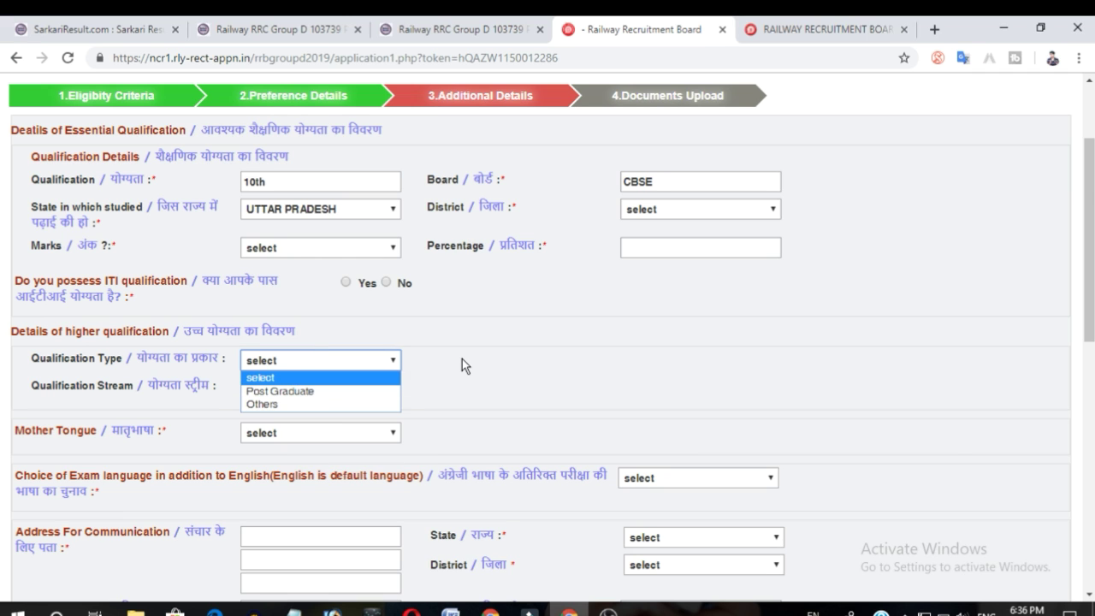
pyautogui.click(461, 365)
pyautogui.click(303, 390)
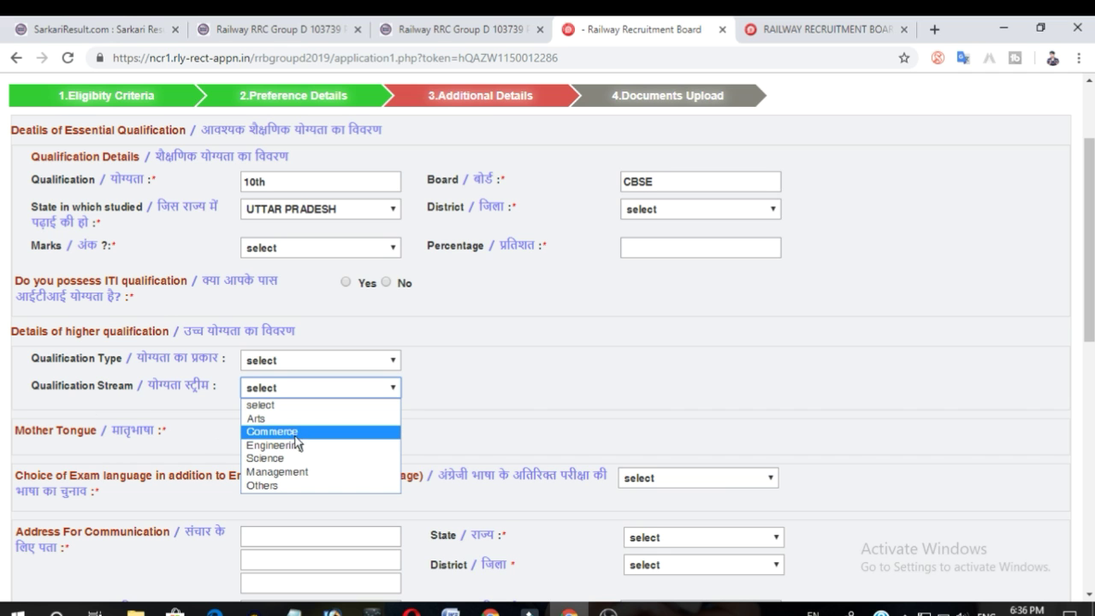
pyautogui.click(440, 404)
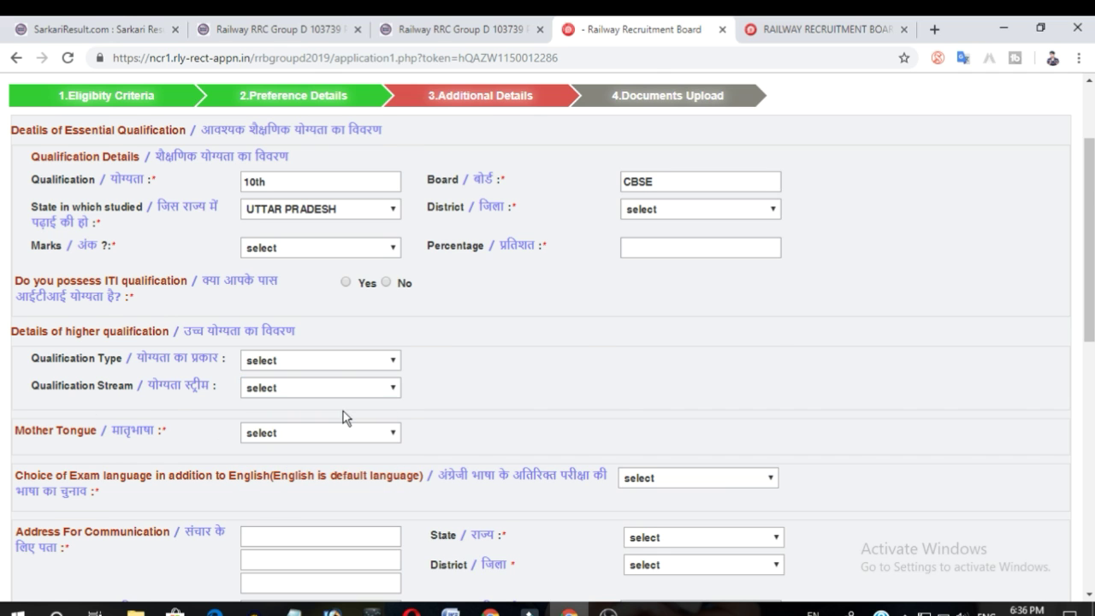
# Review the mother tongue options and the choices of exam language besides English.
pyautogui.scroll(-2, 344, 417)
pyautogui.click(358, 301)
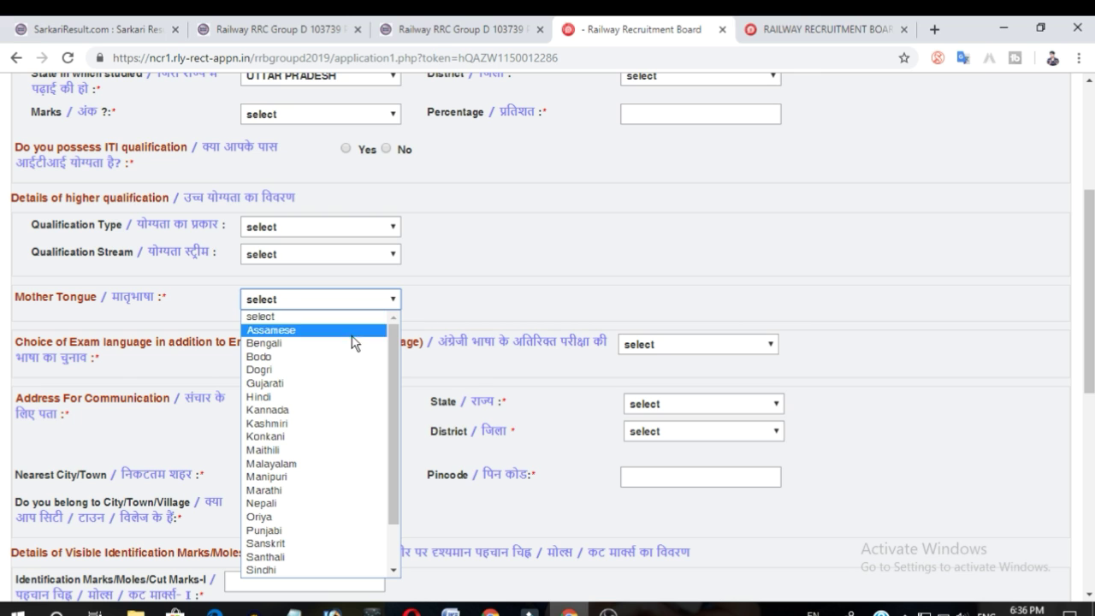
pyautogui.click(521, 274)
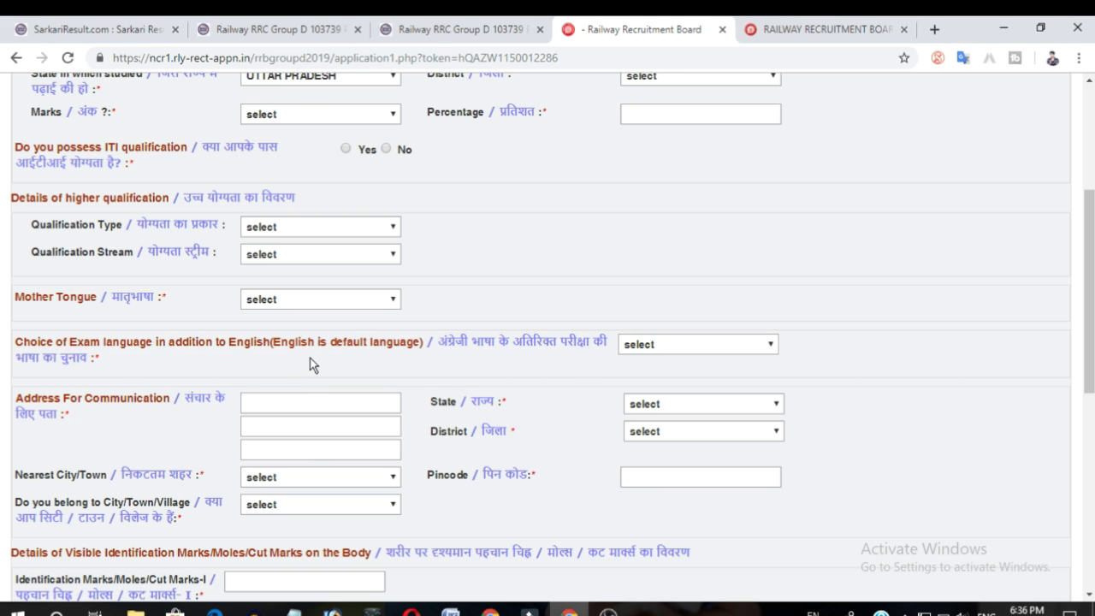
pyautogui.click(689, 346)
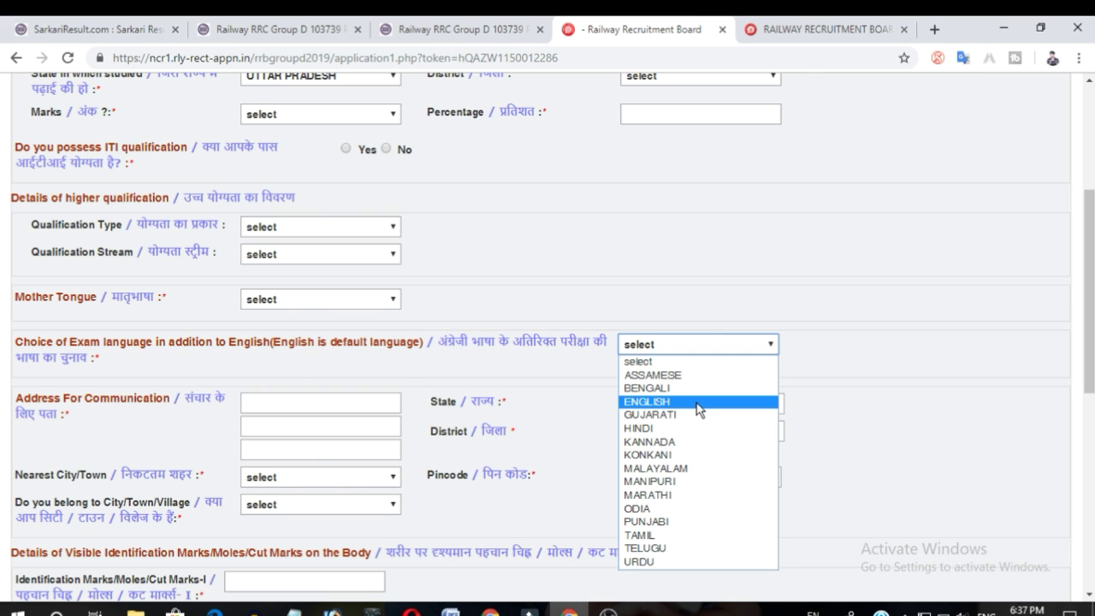
pyautogui.click(963, 343)
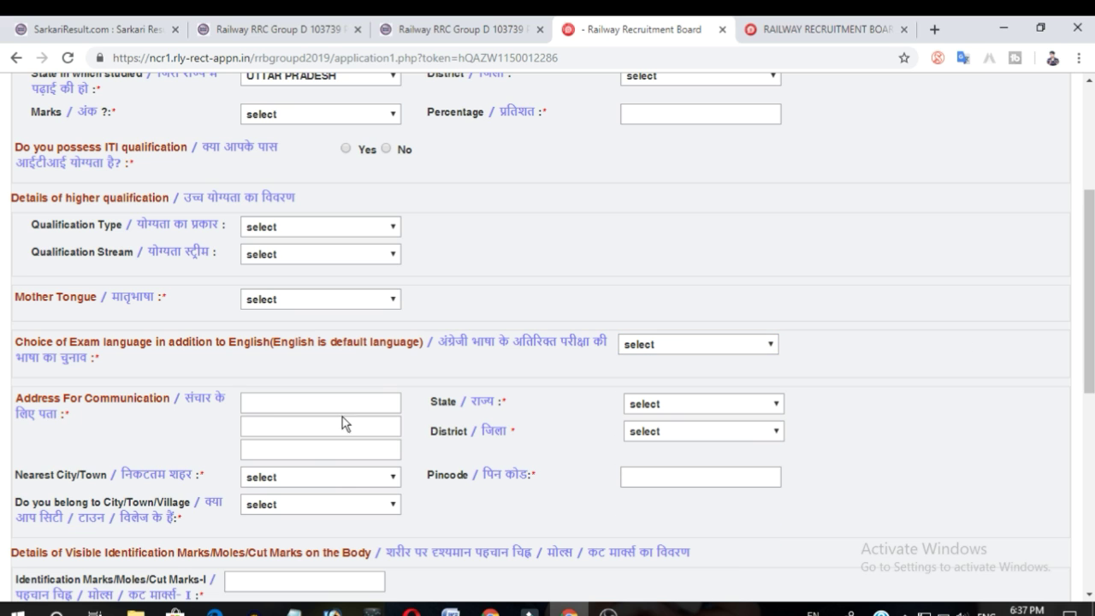
# Examine the communication address fields: state, district, nearest city/town and pincode.
pyautogui.click(293, 408)
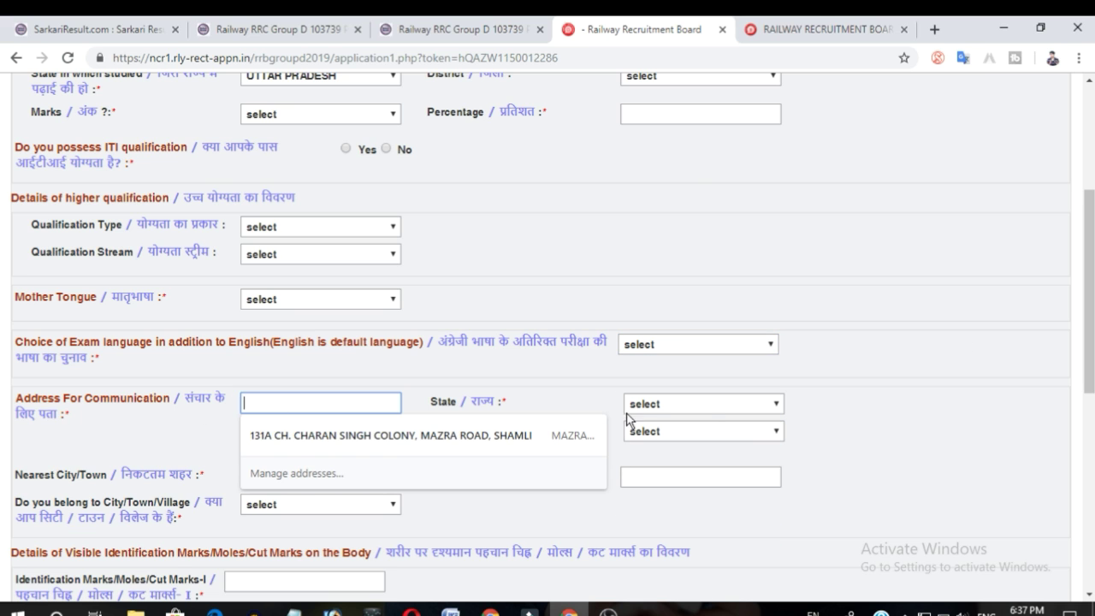
pyautogui.click(702, 407)
pyautogui.click(702, 407)
pyautogui.click(693, 433)
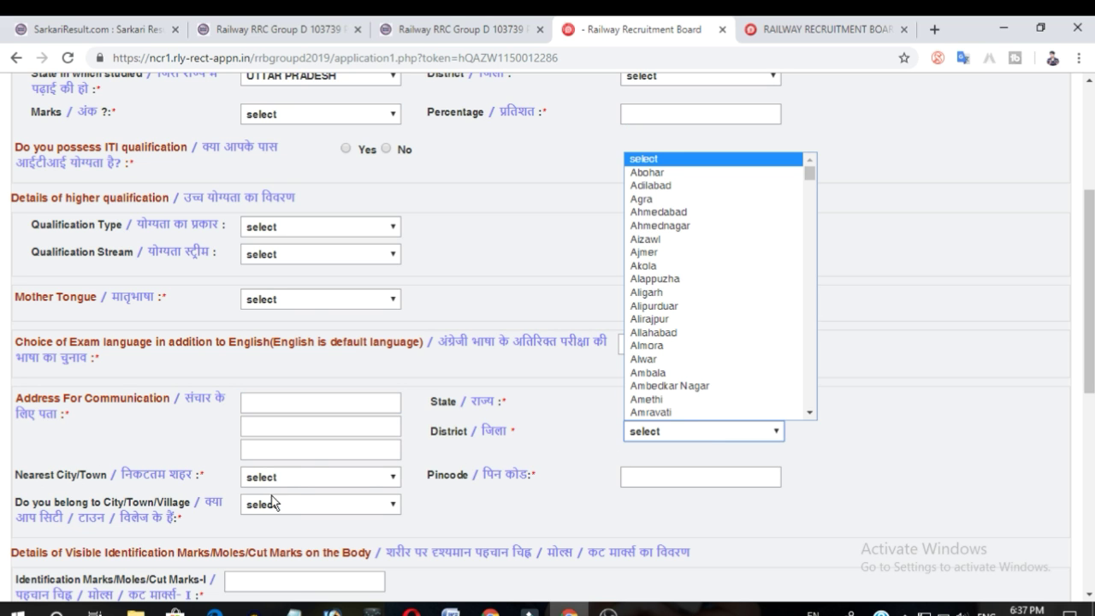
pyautogui.click(293, 481)
pyautogui.click(293, 481)
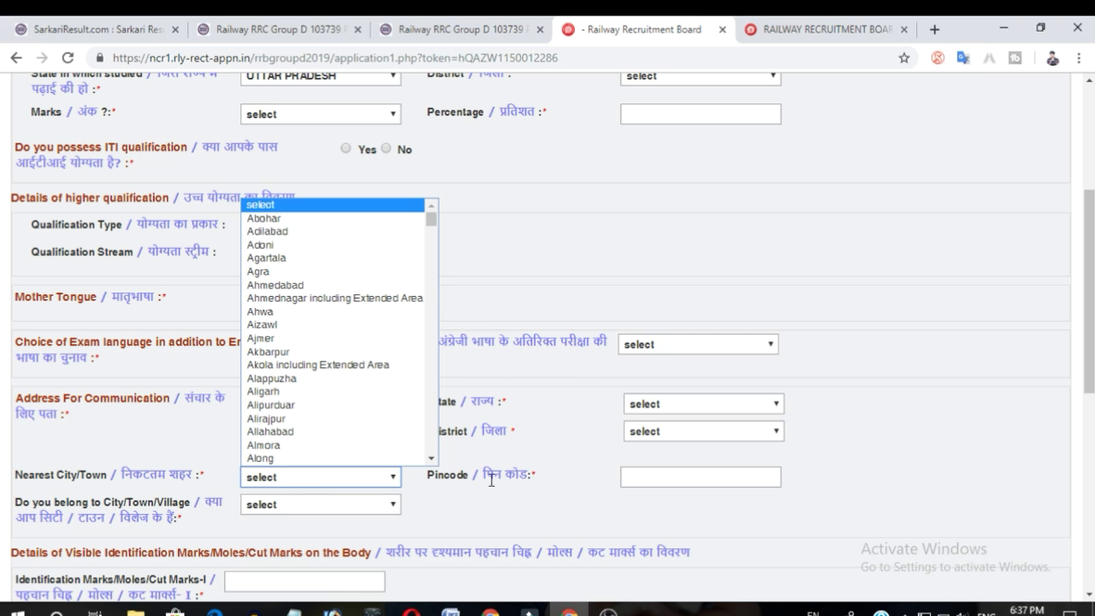
pyautogui.click(599, 519)
pyautogui.click(672, 477)
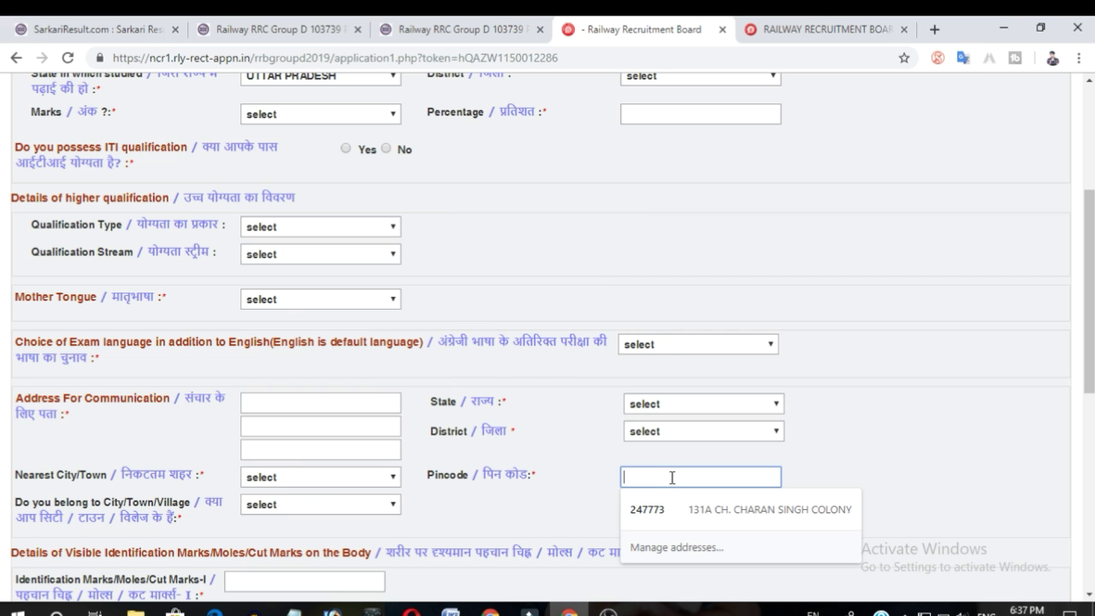
pyautogui.click(556, 515)
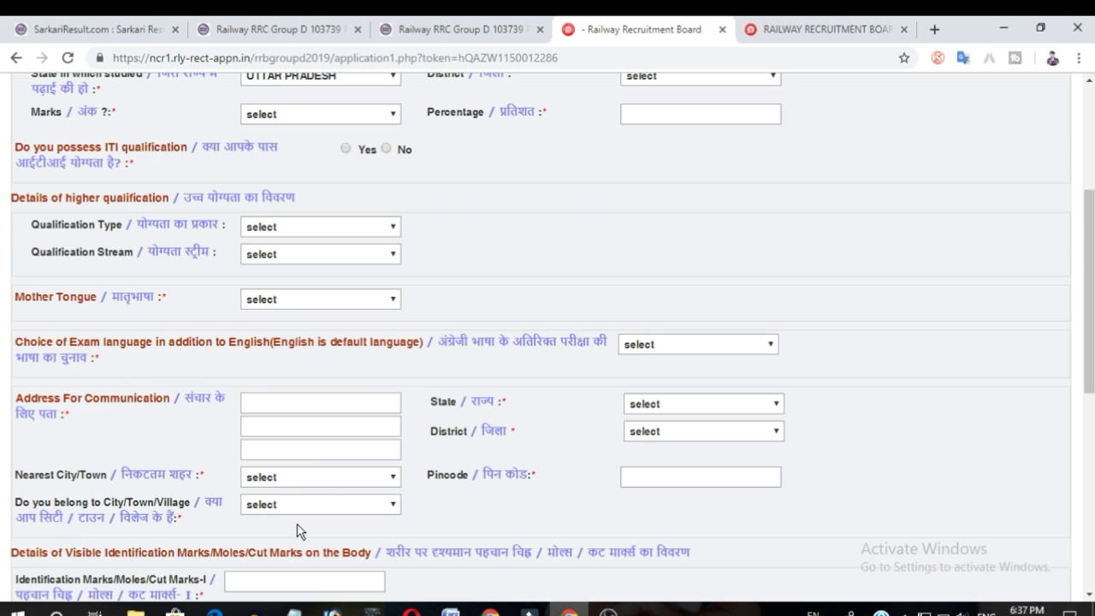
# Review the city/town/village options, identification mark fields and accepted photo-ID card choices.
pyautogui.scroll(-3, 297, 530)
pyautogui.click(286, 370)
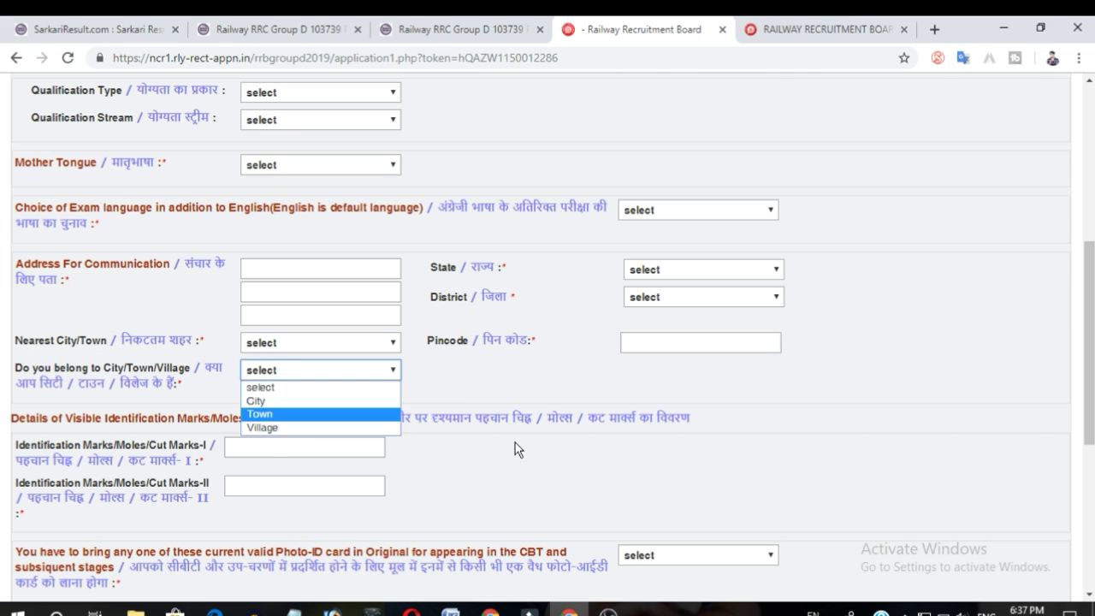
pyautogui.click(508, 373)
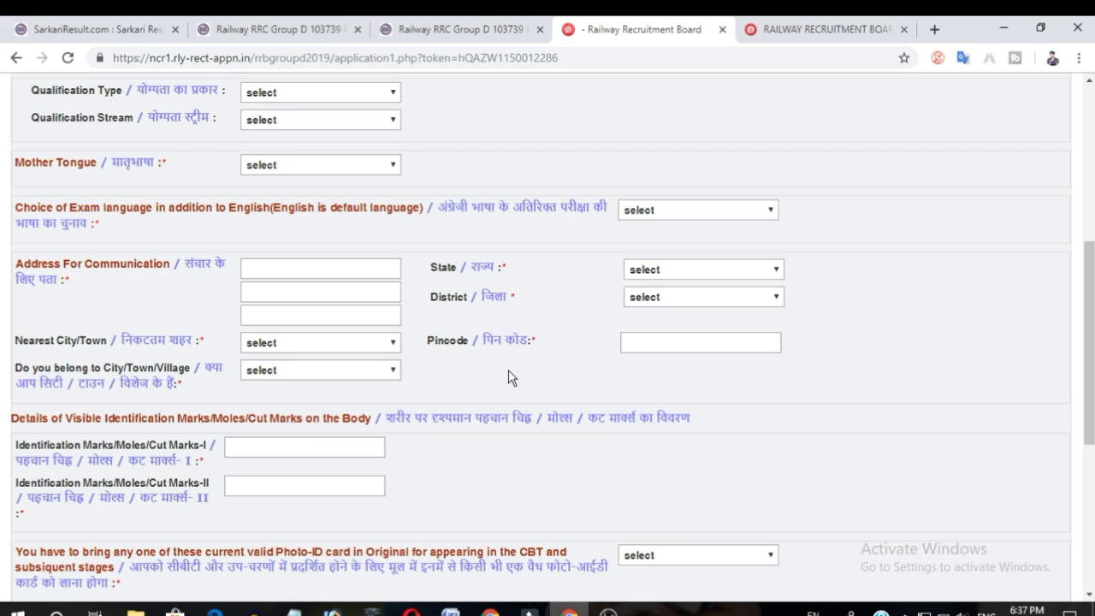
pyautogui.click(298, 447)
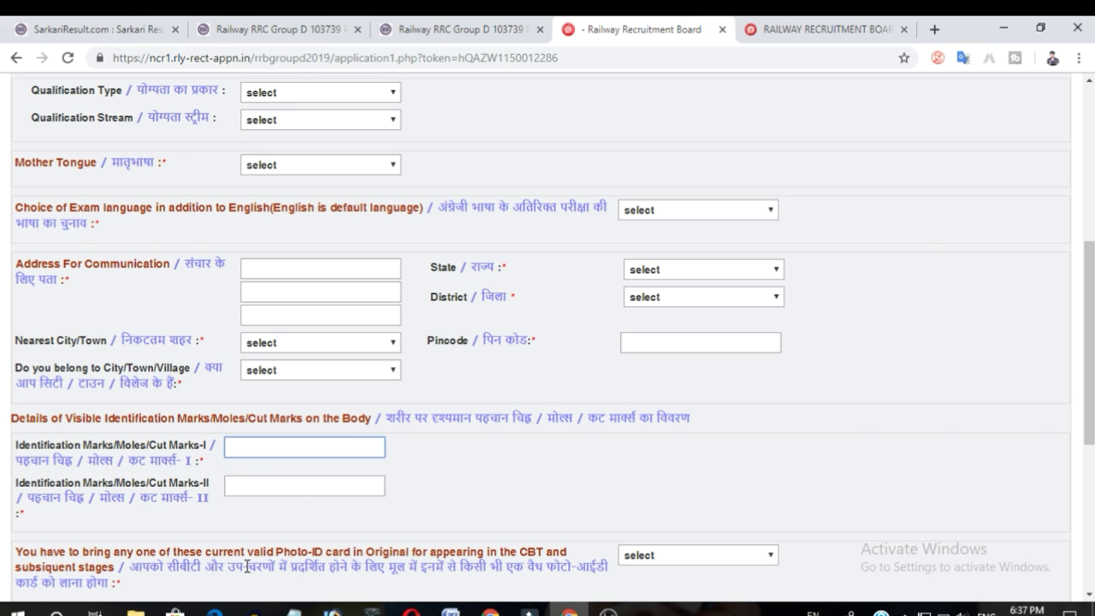
pyautogui.click(273, 490)
pyautogui.scroll(-2, 24, 520)
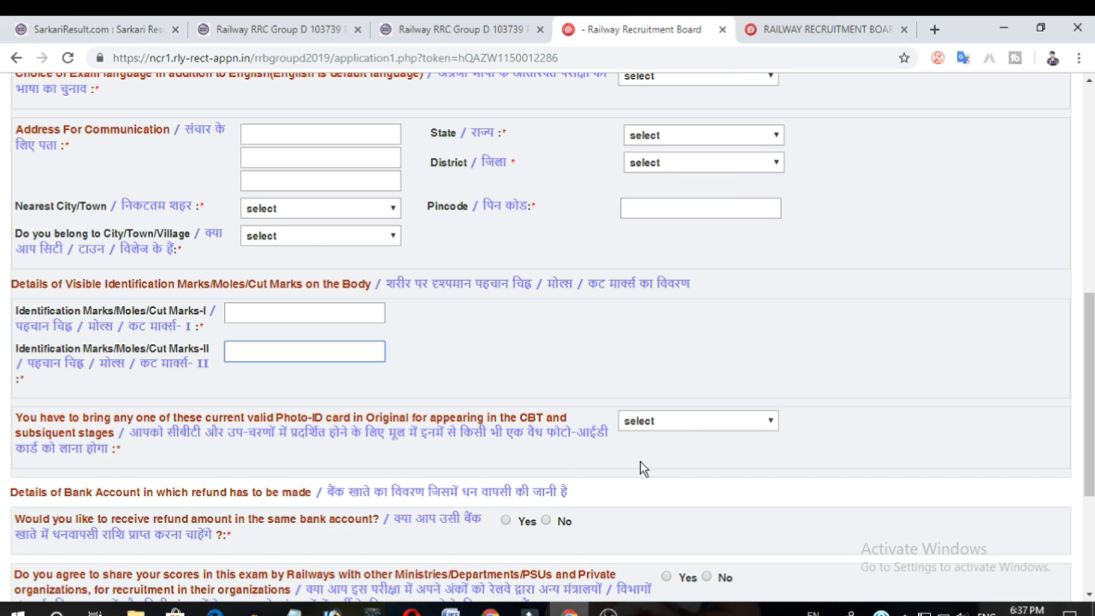
pyautogui.click(664, 421)
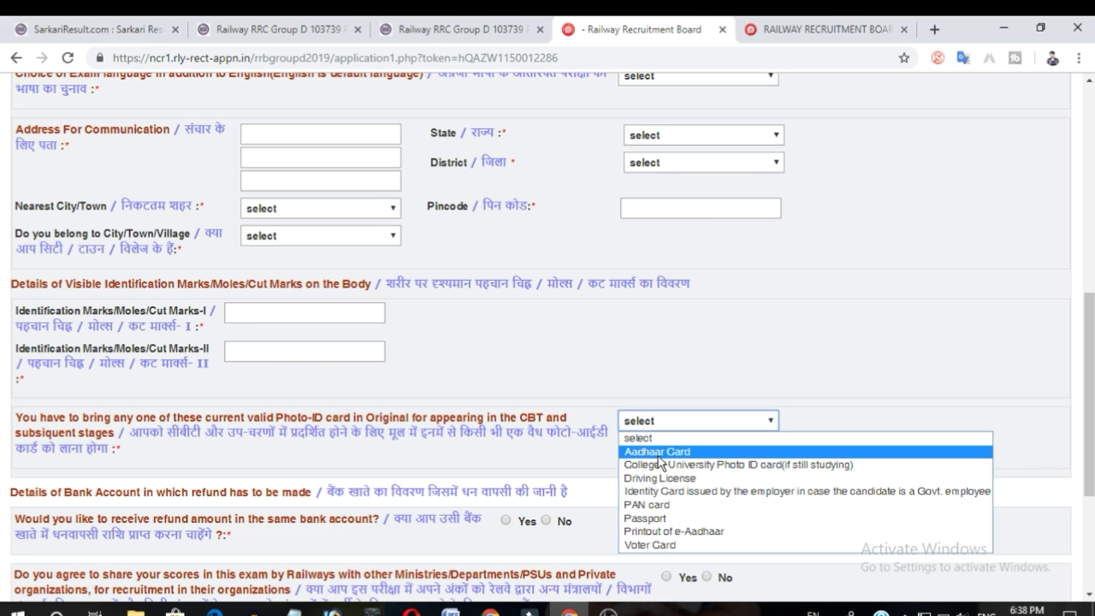
pyautogui.click(570, 453)
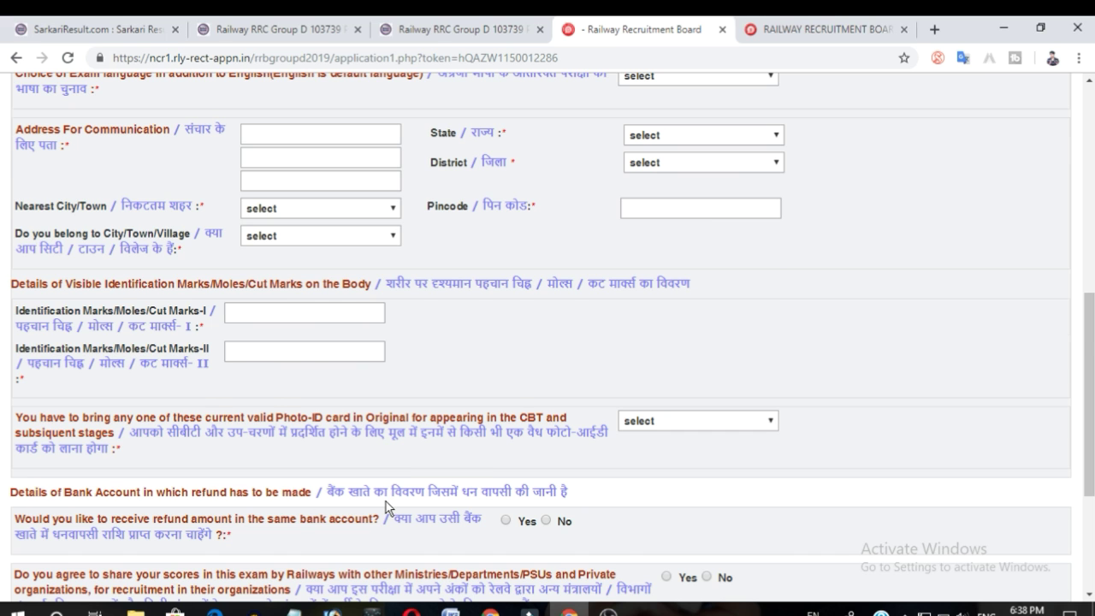
# Agree to share exam scores with other ministries, departments, PSUs and private organizations.
pyautogui.scroll(-2, 386, 501)
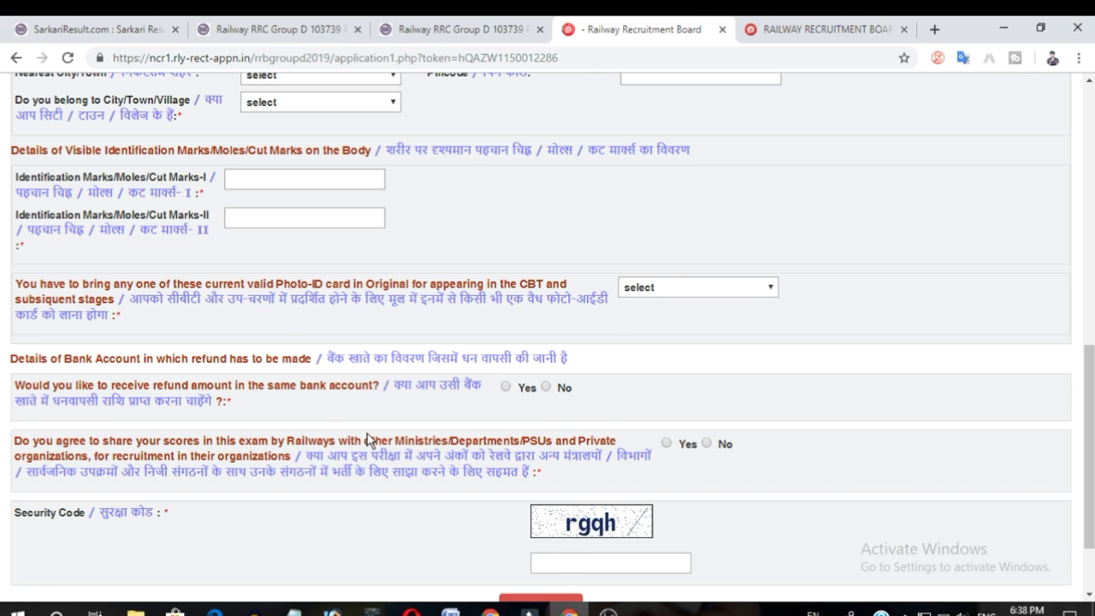
pyautogui.scroll(-2, 371, 440)
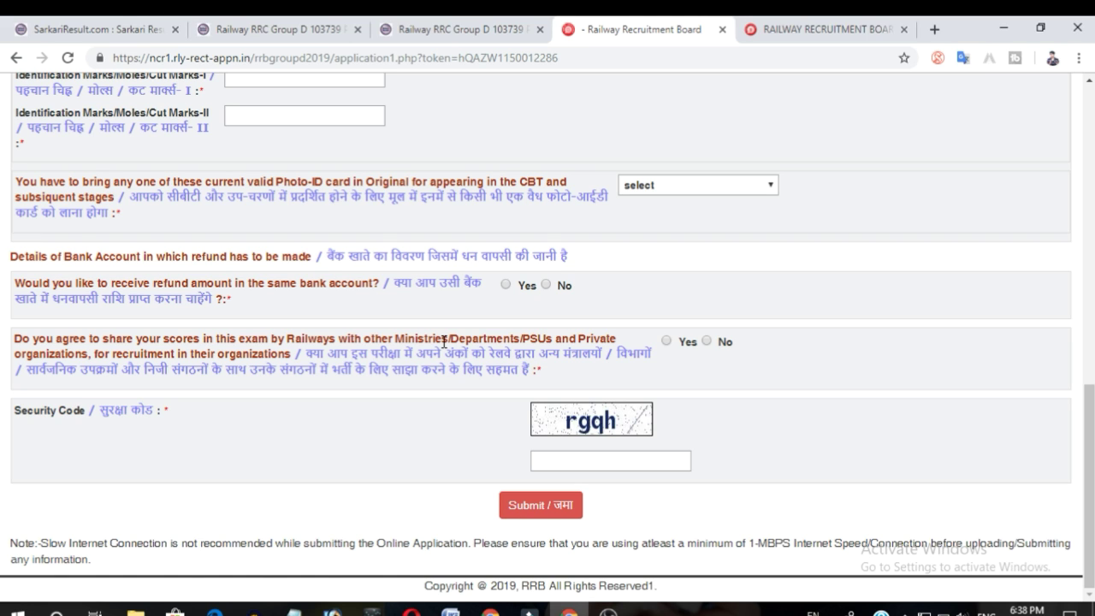
pyautogui.click(666, 342)
# Review the completed additional details form, including the higher qualification type, and submit it.
pyautogui.scroll(10, 613, 460)
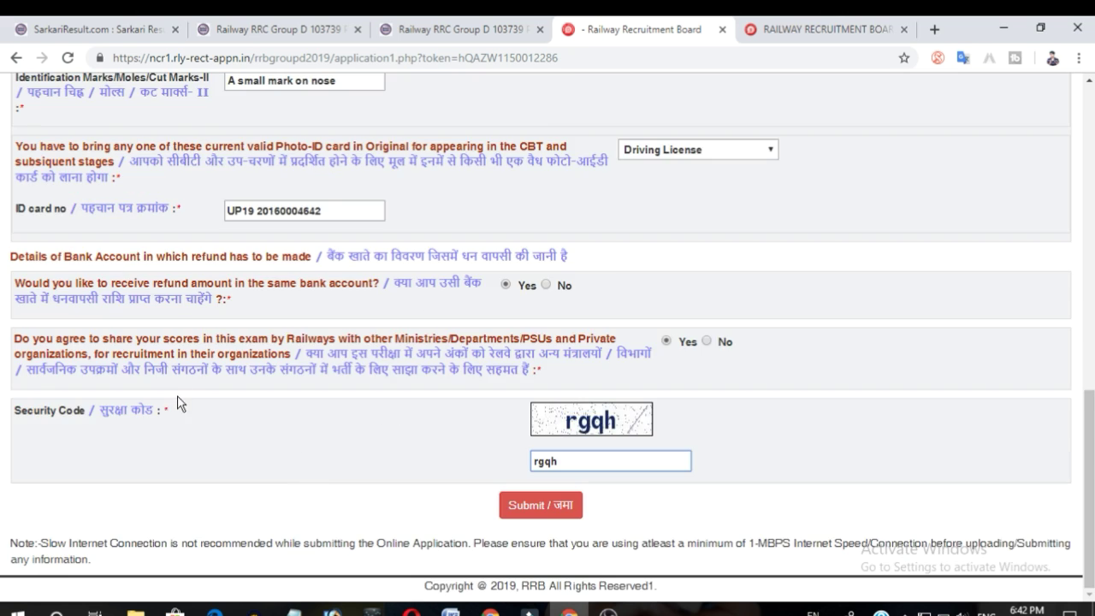
pyautogui.scroll(10, 182, 405)
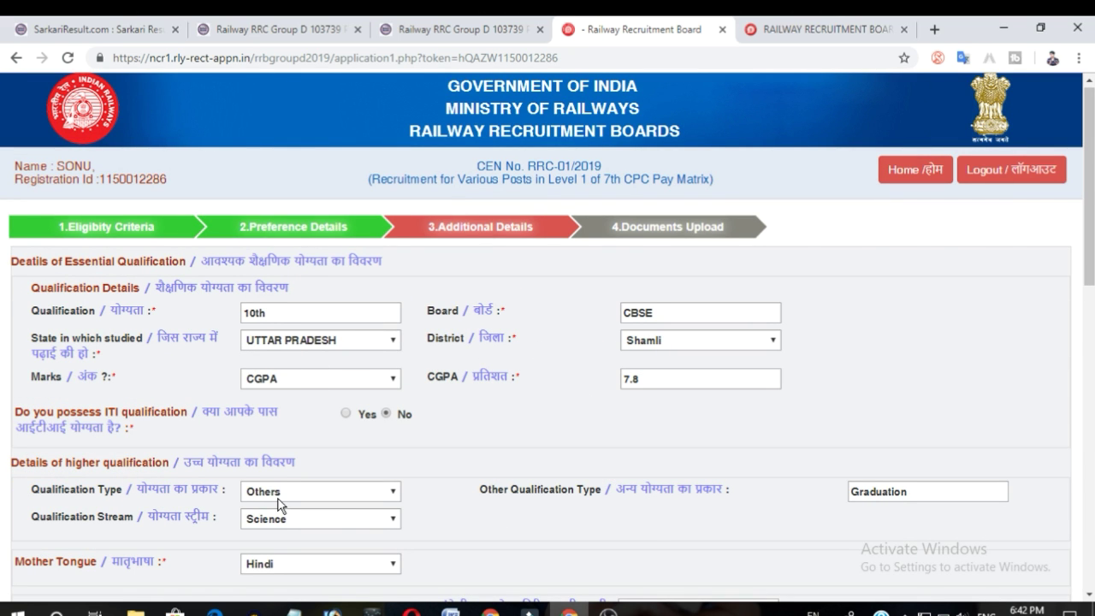
pyautogui.click(358, 496)
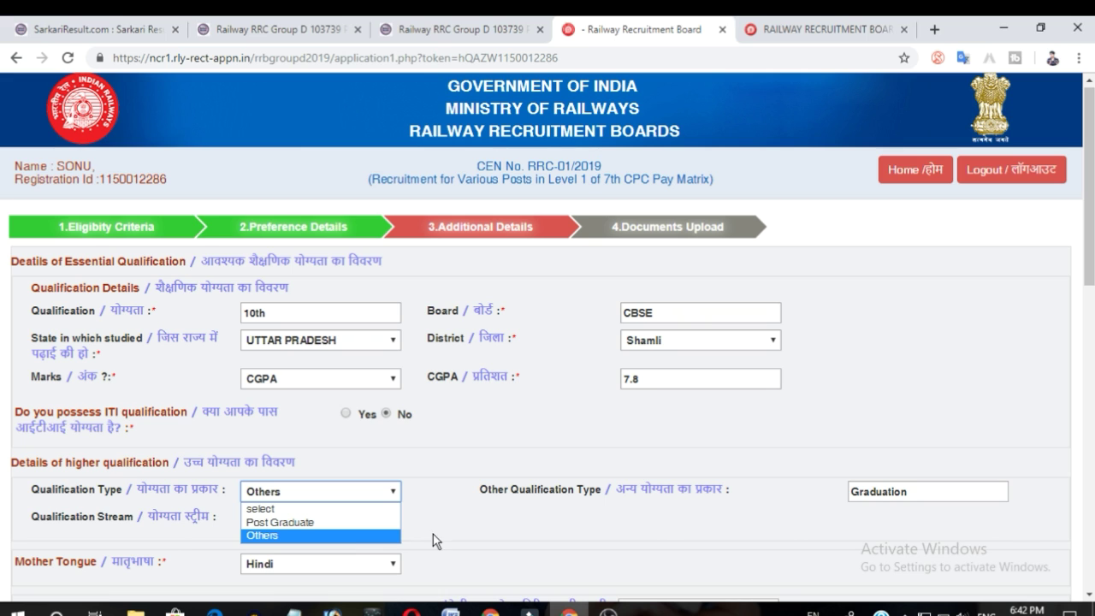
pyautogui.click(541, 532)
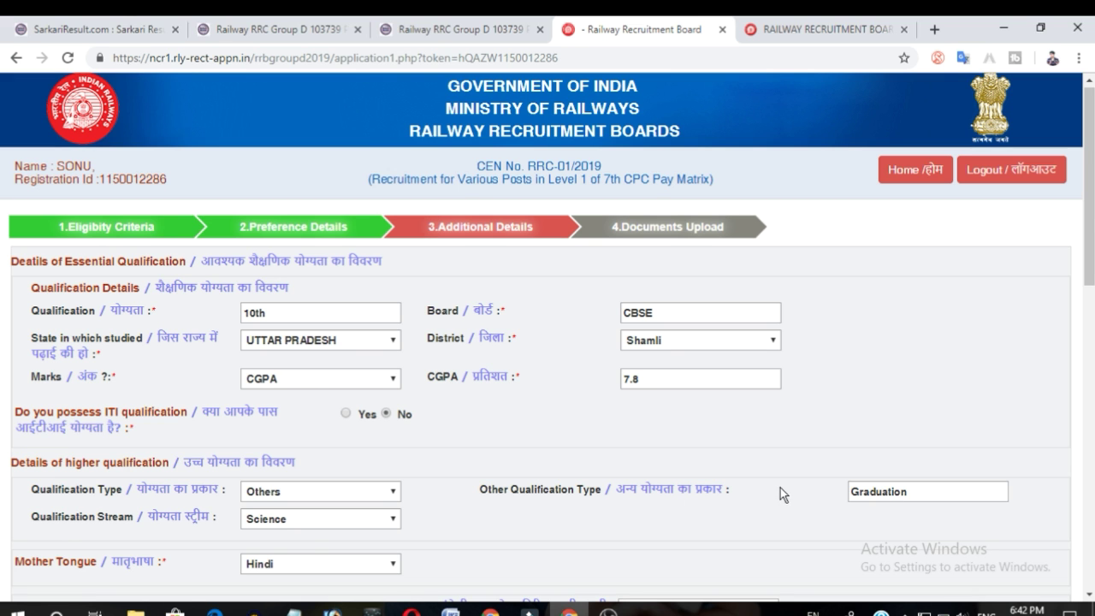
pyautogui.scroll(-2, 488, 518)
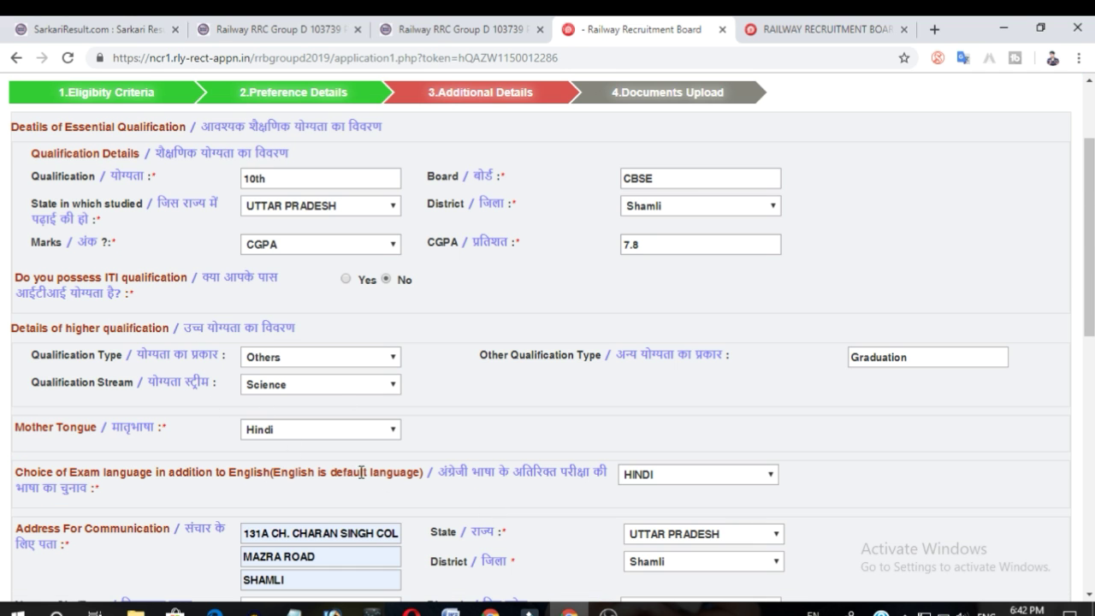
pyautogui.scroll(-5, 365, 471)
pyautogui.scroll(-4, 359, 463)
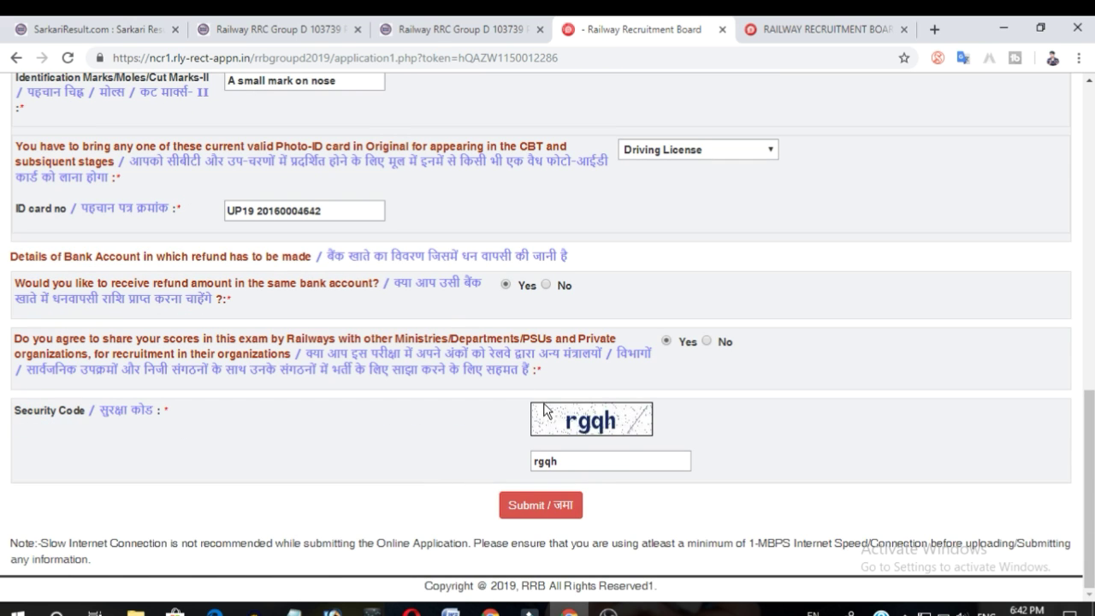
pyautogui.click(560, 505)
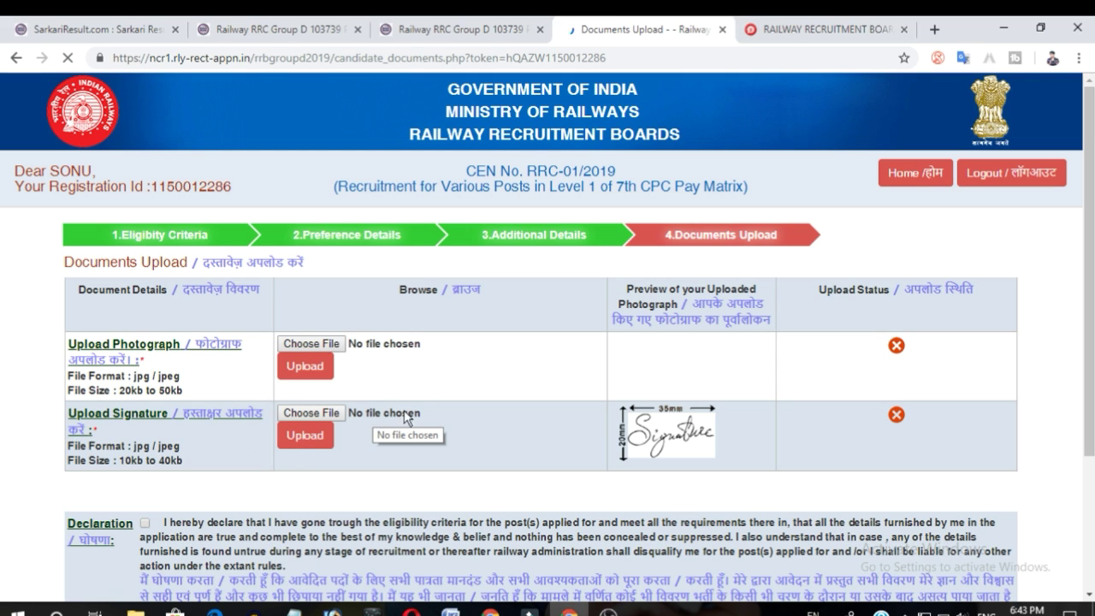
# Upload the photograph file PicsArt_03-13-06.55.06 from the Temporary data folder on drive D.
pyautogui.scroll(-3, 432, 378)
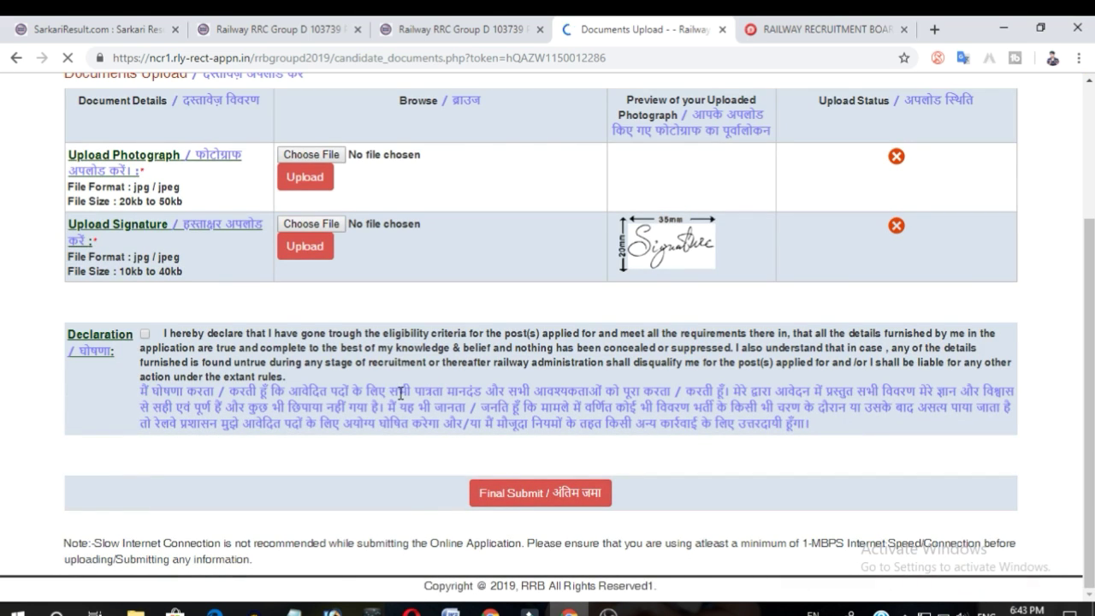
pyautogui.scroll(3, 354, 311)
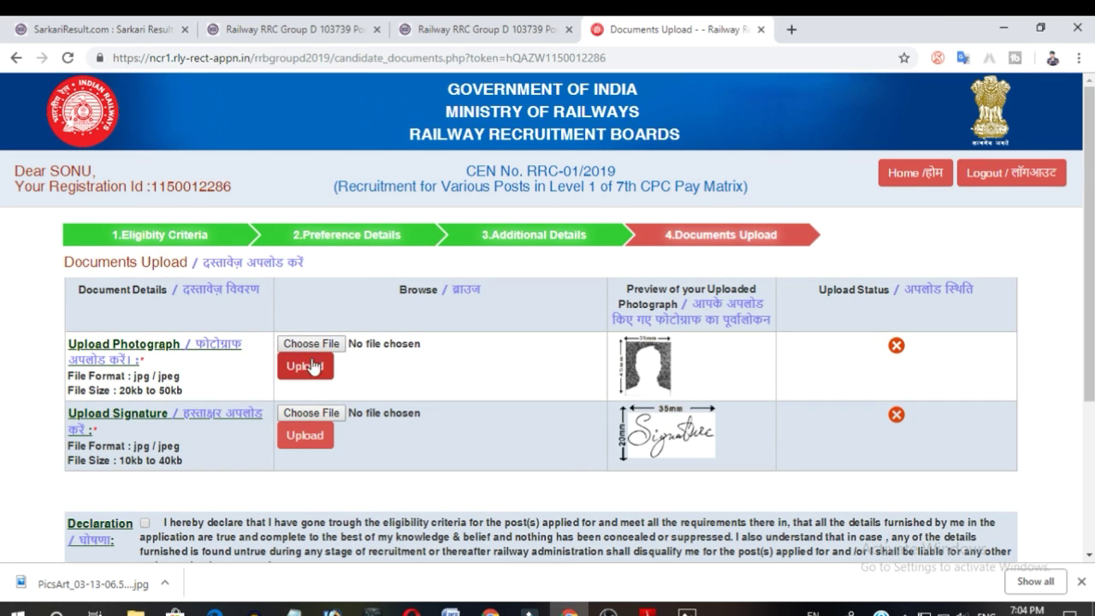
pyautogui.click(328, 346)
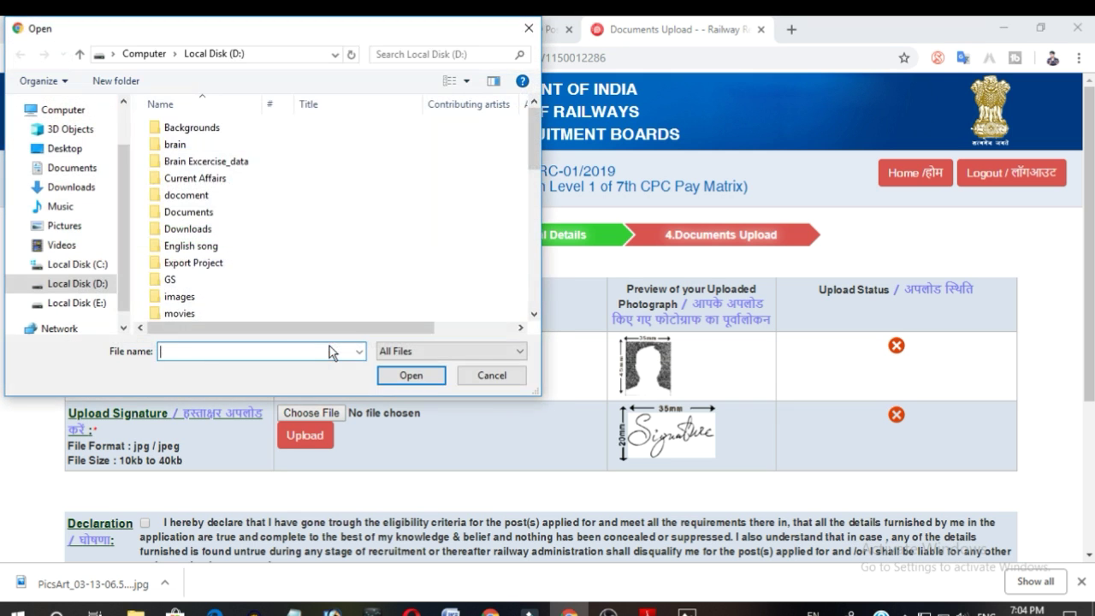
pyautogui.scroll(-4, 316, 255)
pyautogui.scroll(-4, 317, 255)
pyautogui.scroll(5, 227, 274)
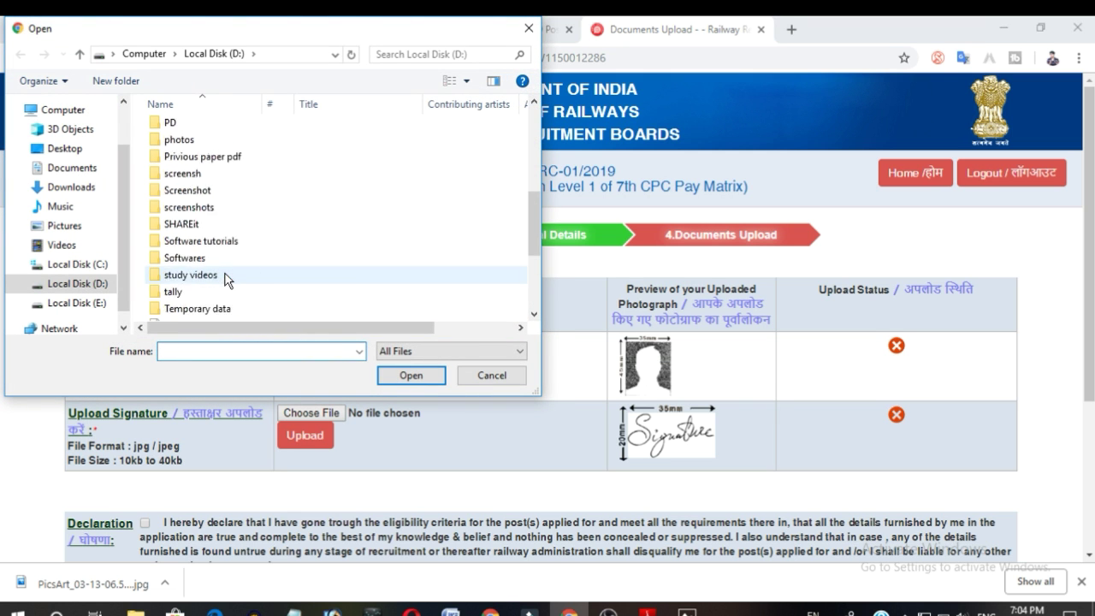
pyautogui.scroll(-2, 242, 266)
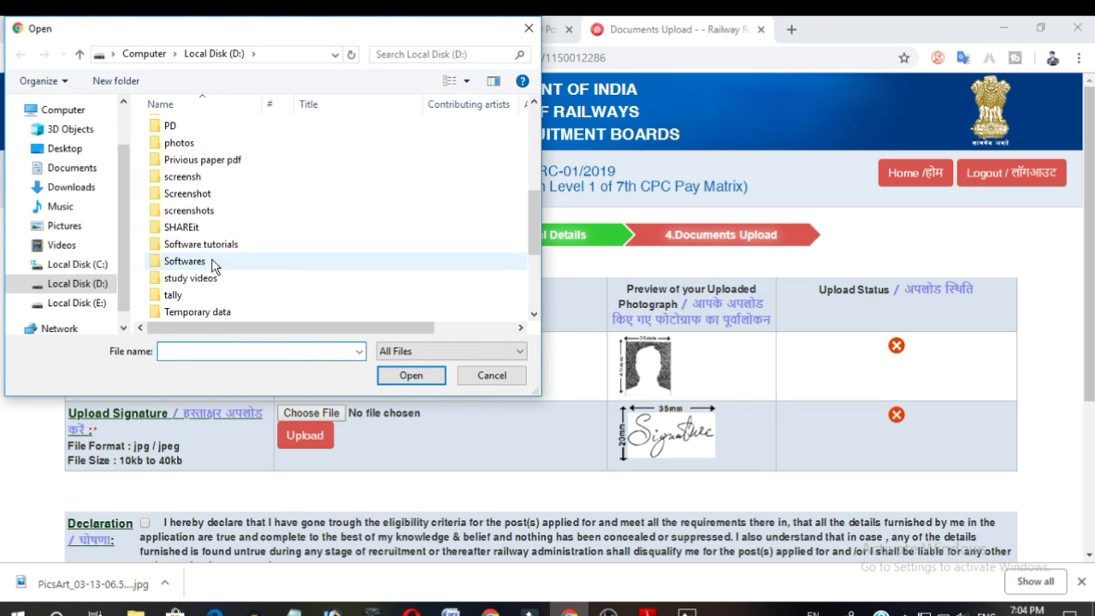
pyautogui.doubleClick(235, 310)
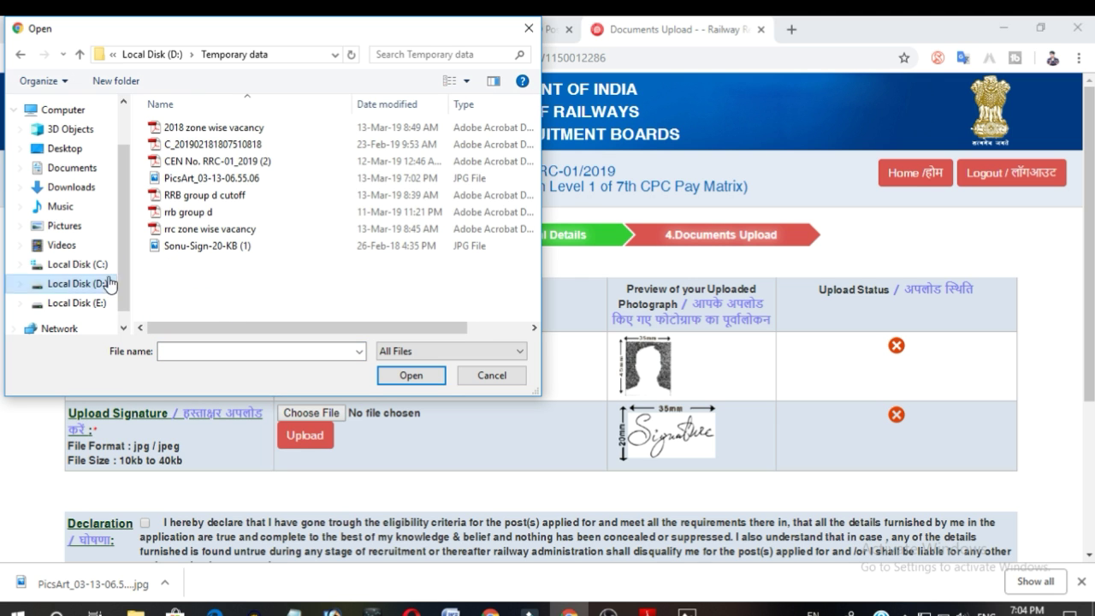
pyautogui.click(207, 180)
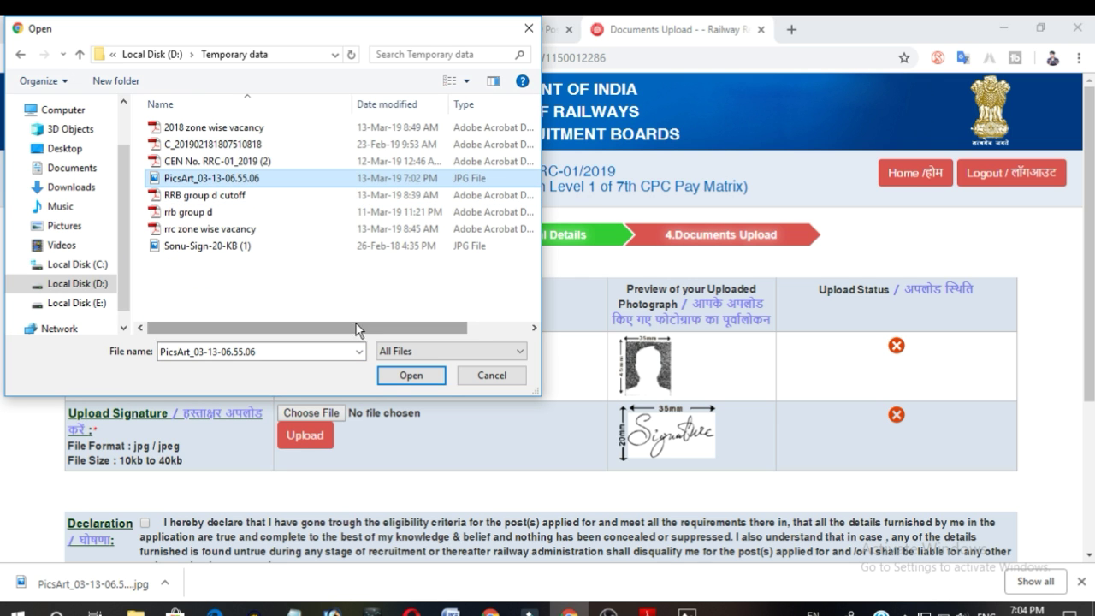
pyautogui.click(399, 374)
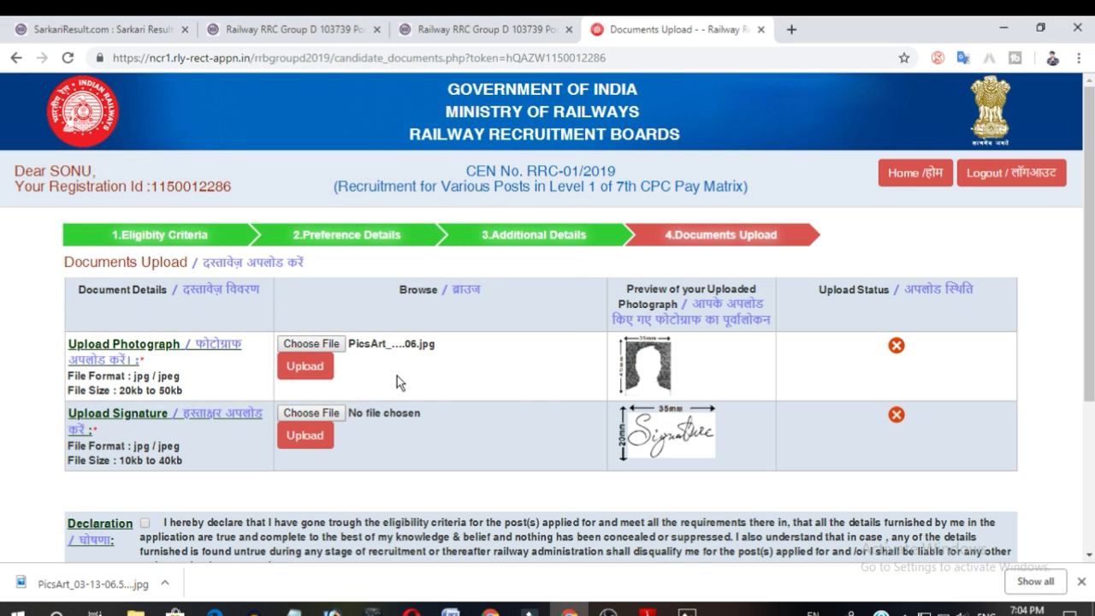
pyautogui.click(291, 371)
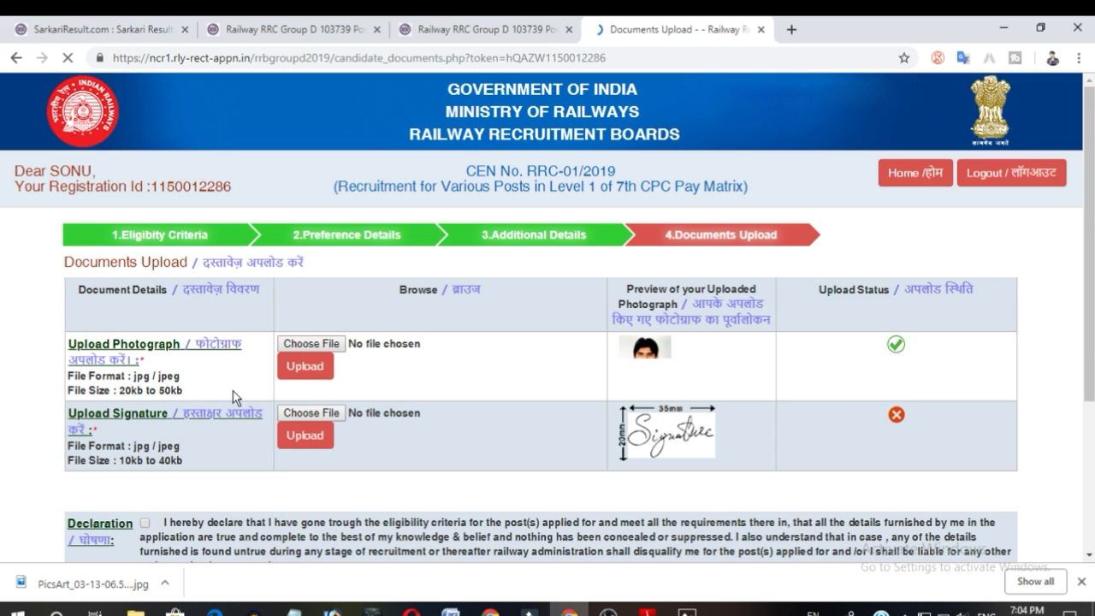
# Upload the signature JPG file from the same Temporary data folder.
pyautogui.click(311, 413)
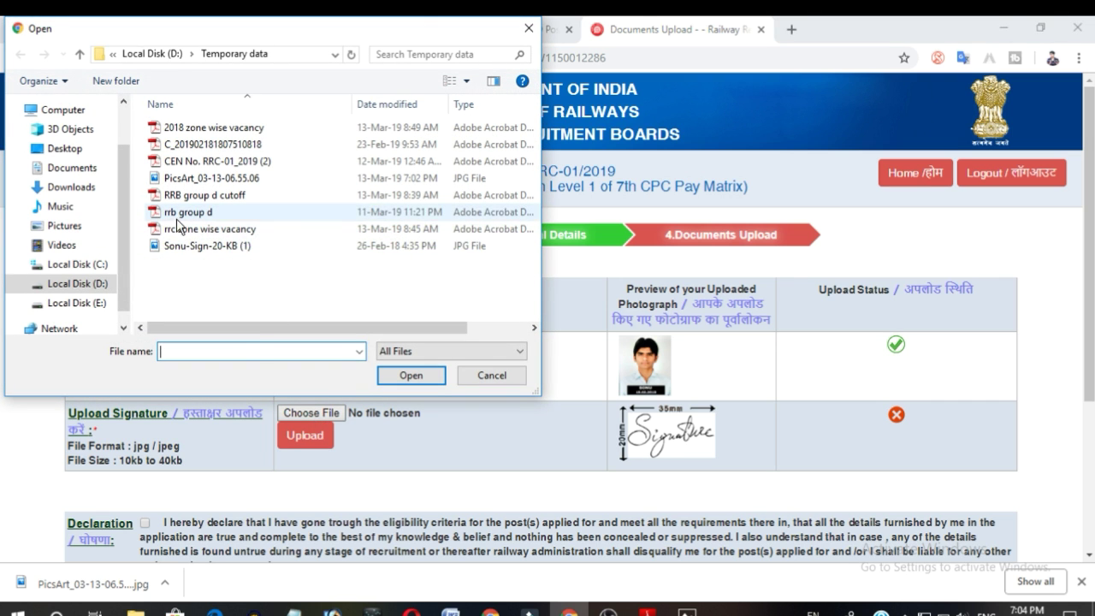
pyautogui.click(208, 247)
pyautogui.click(382, 376)
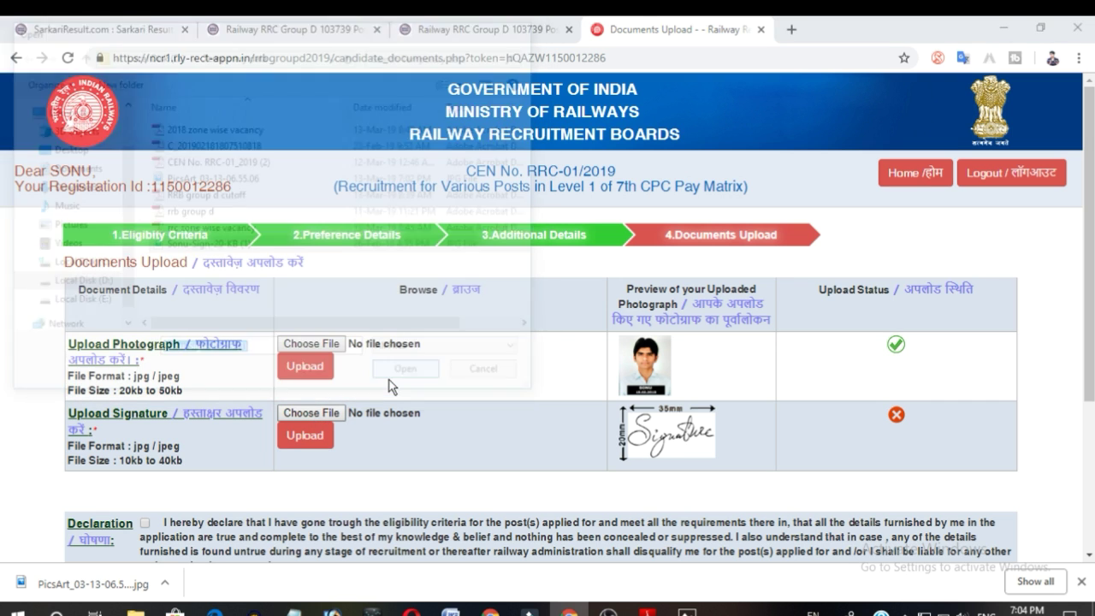
pyautogui.click(306, 437)
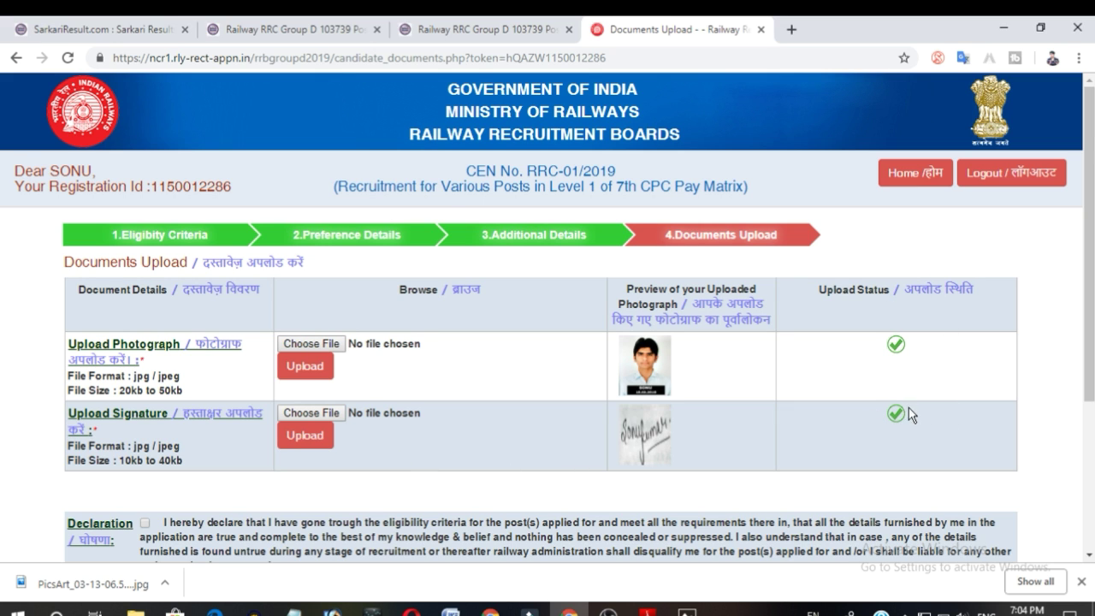
# Accept the declaration and final-submit the application, confirming the photograph and signature preview.
pyautogui.scroll(-2, 307, 453)
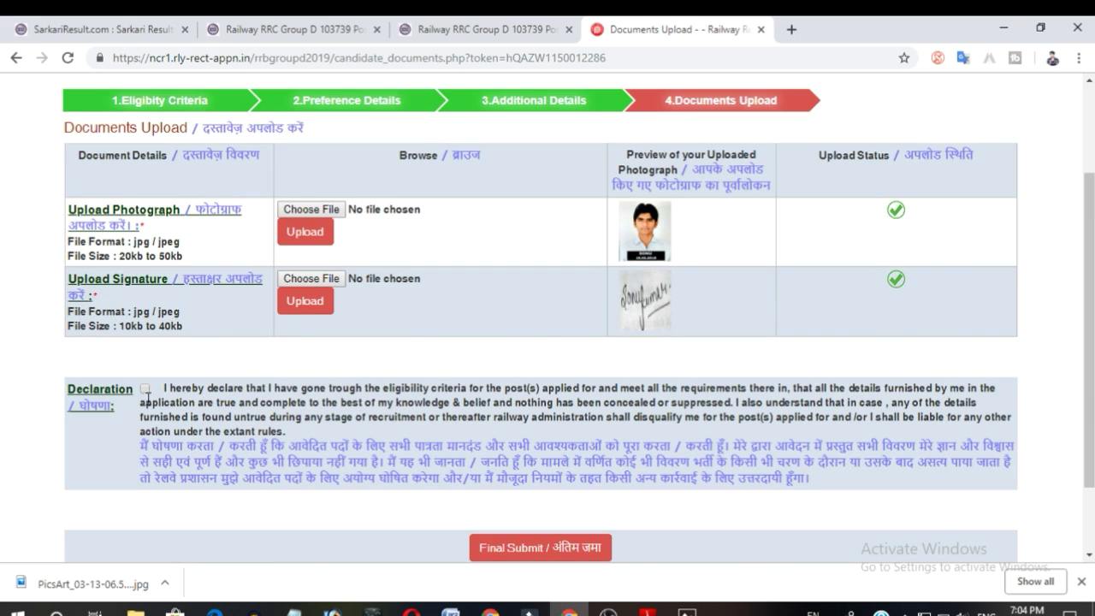
pyautogui.click(145, 389)
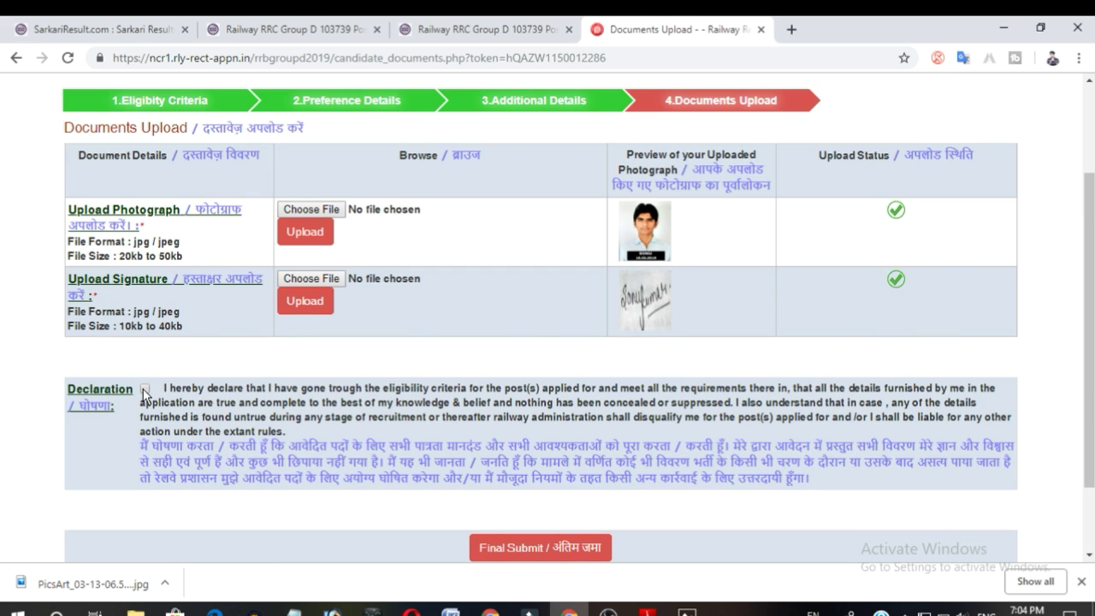
pyautogui.click(549, 537)
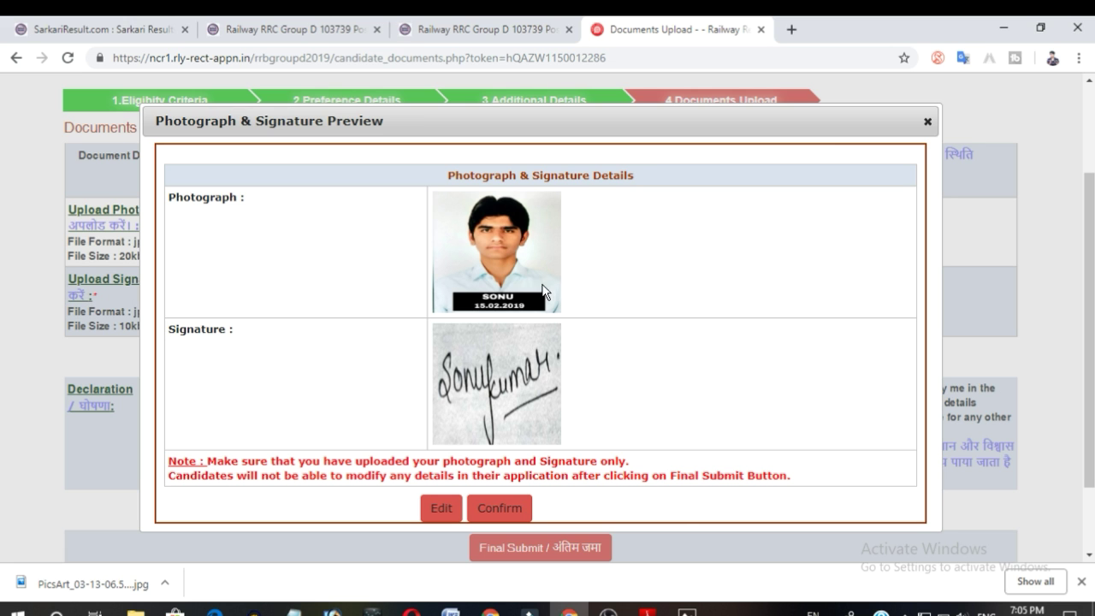
pyautogui.click(513, 511)
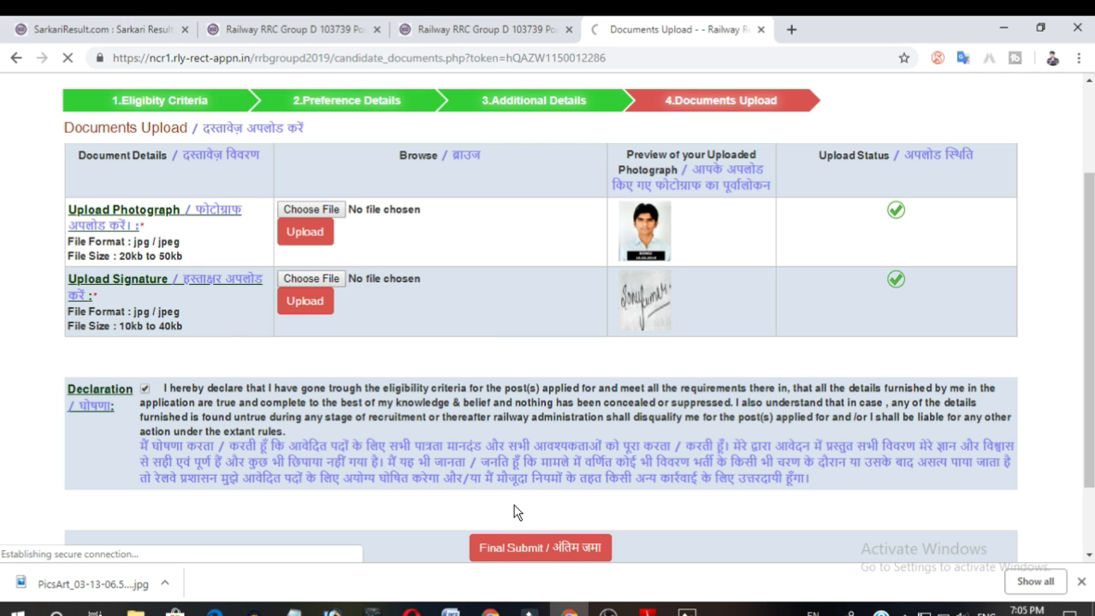
pyautogui.click(536, 547)
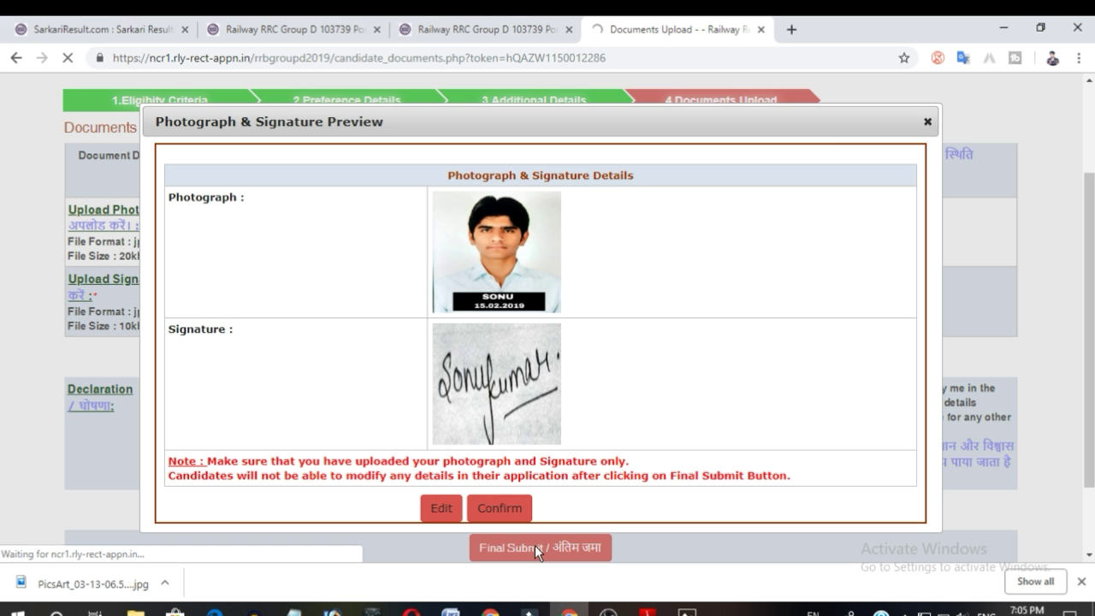
pyautogui.click(495, 510)
# Review the submitted application details page from top to bottom.
pyautogui.scroll(-1, 528, 460)
pyautogui.scroll(2, 528, 462)
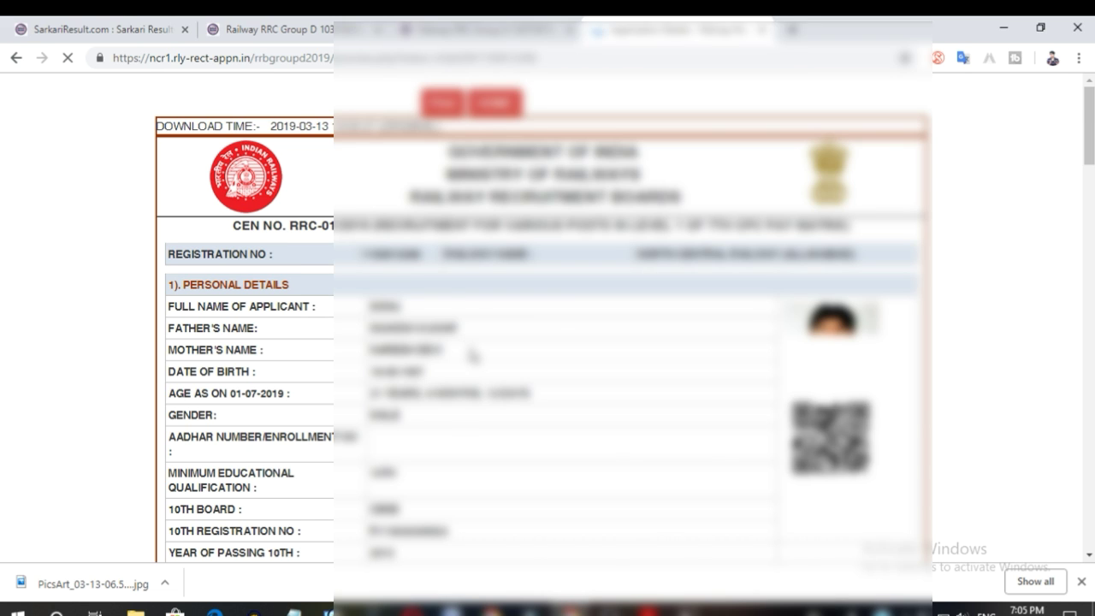
pyautogui.scroll(-3, 469, 351)
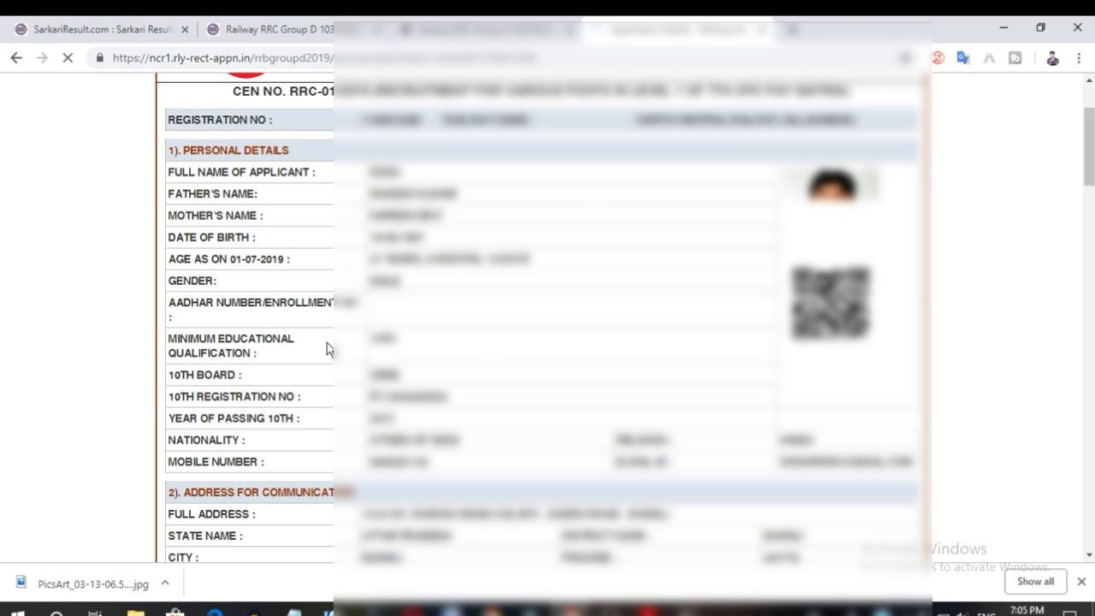
pyautogui.scroll(-6, 453, 381)
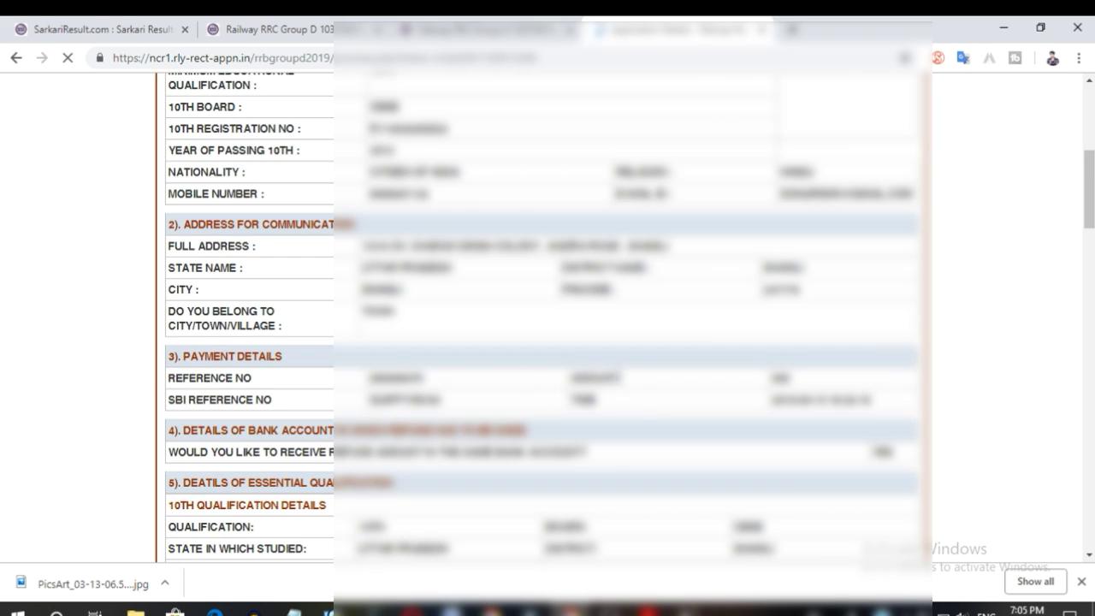
pyautogui.scroll(-9, 631, 409)
pyautogui.scroll(-15, 633, 413)
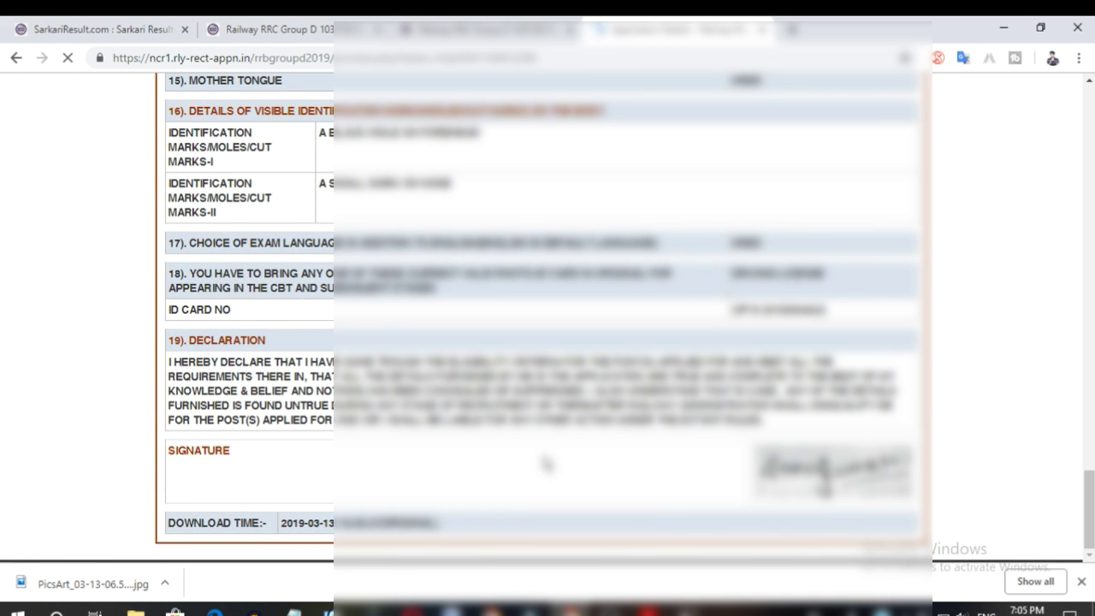
pyautogui.scroll(20, 547, 460)
pyautogui.scroll(9, 547, 462)
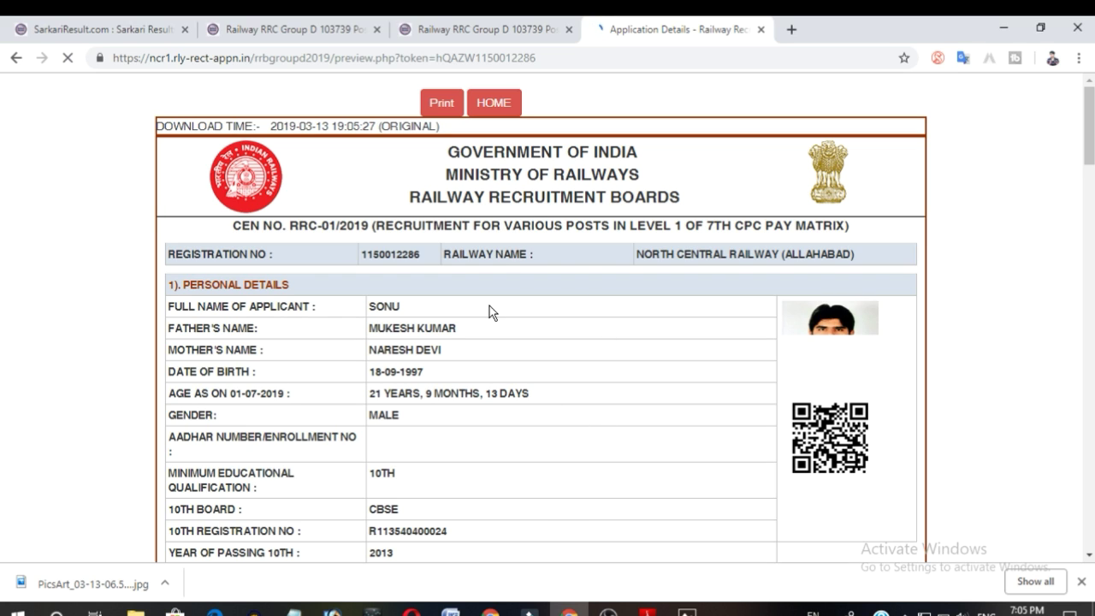
# Open the print view of the application and scroll through its pages.
pyautogui.click(433, 103)
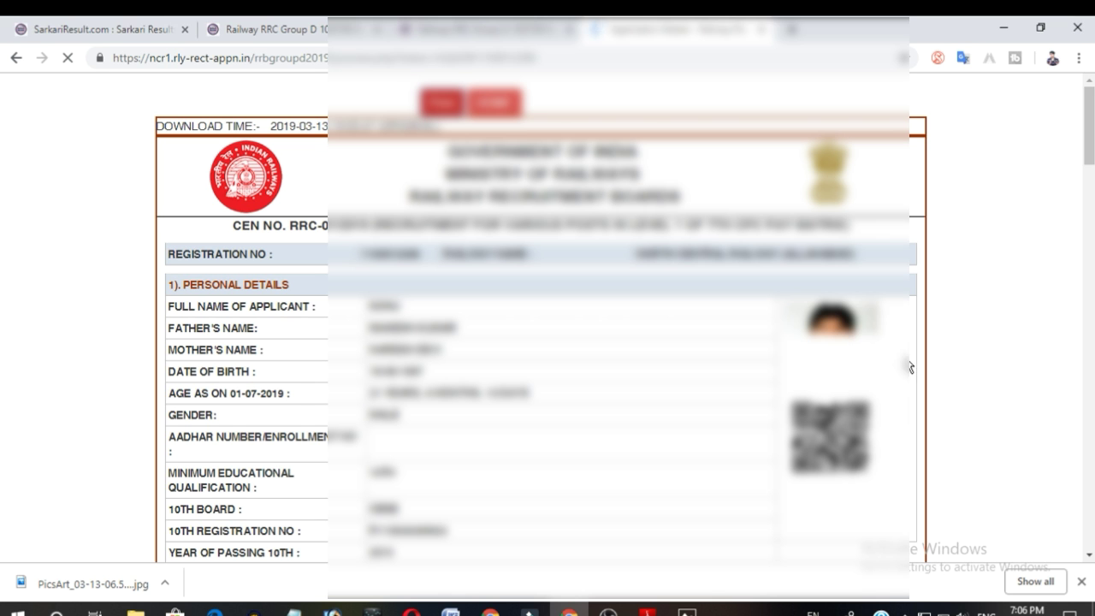
pyautogui.scroll(-15, 839, 409)
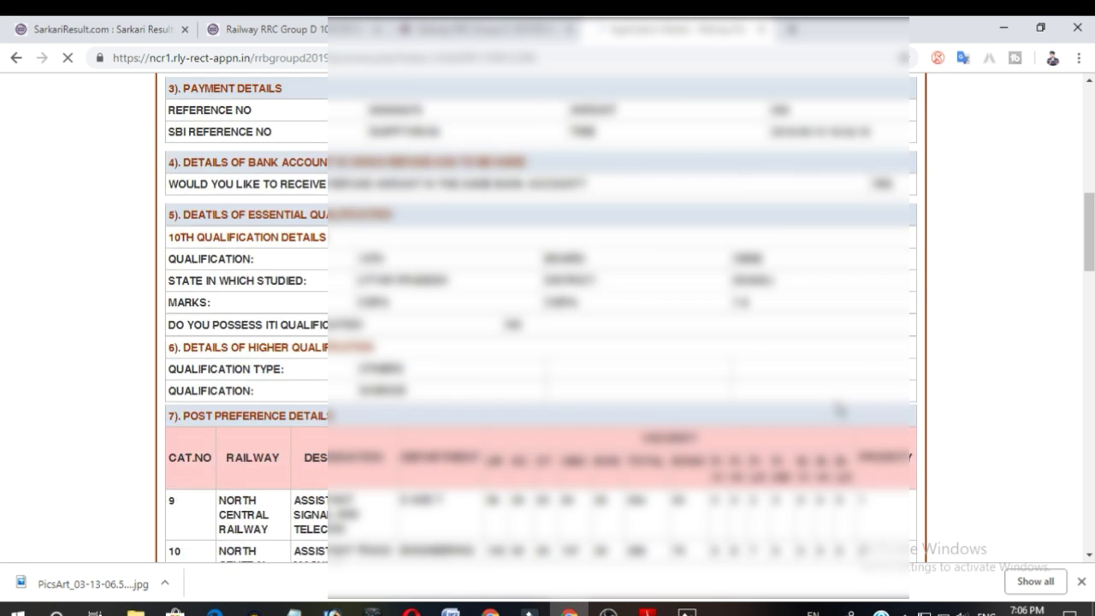
pyautogui.scroll(-15, 840, 409)
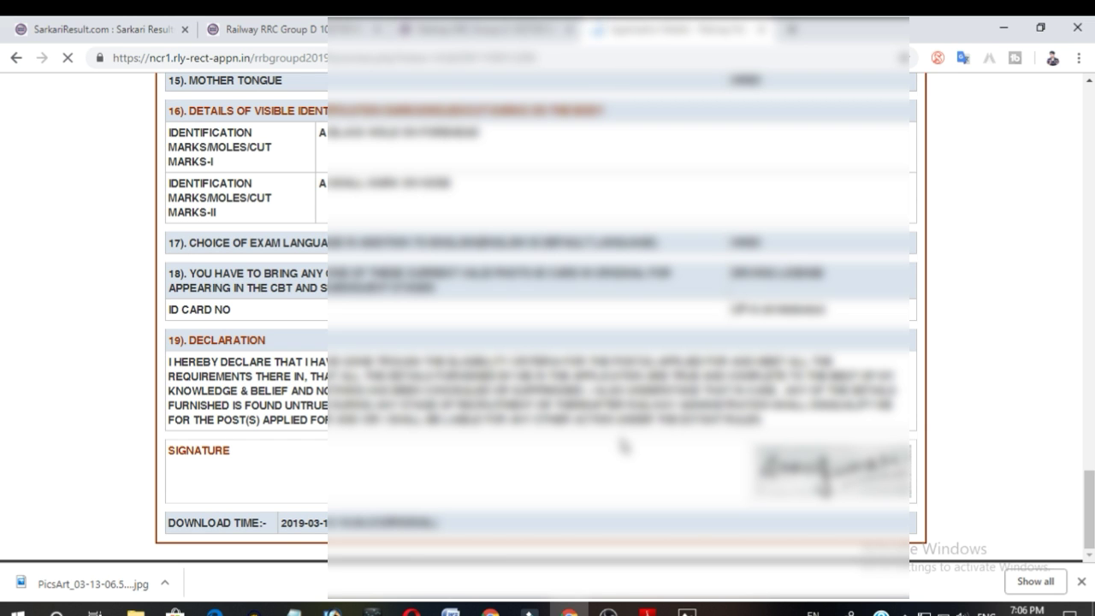
pyautogui.scroll(3, 623, 444)
pyautogui.scroll(20, 623, 444)
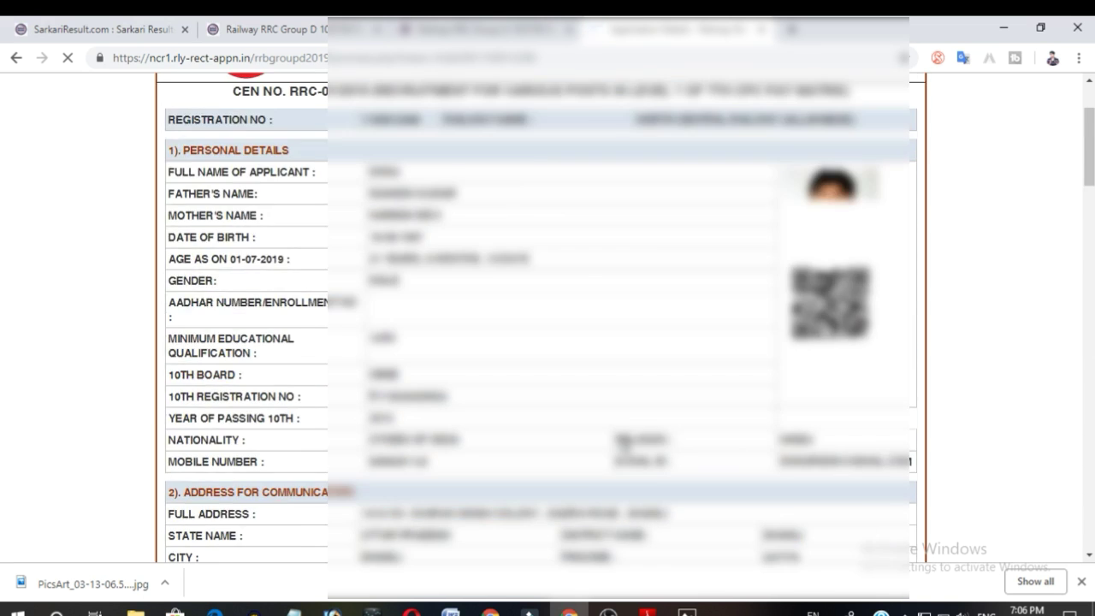